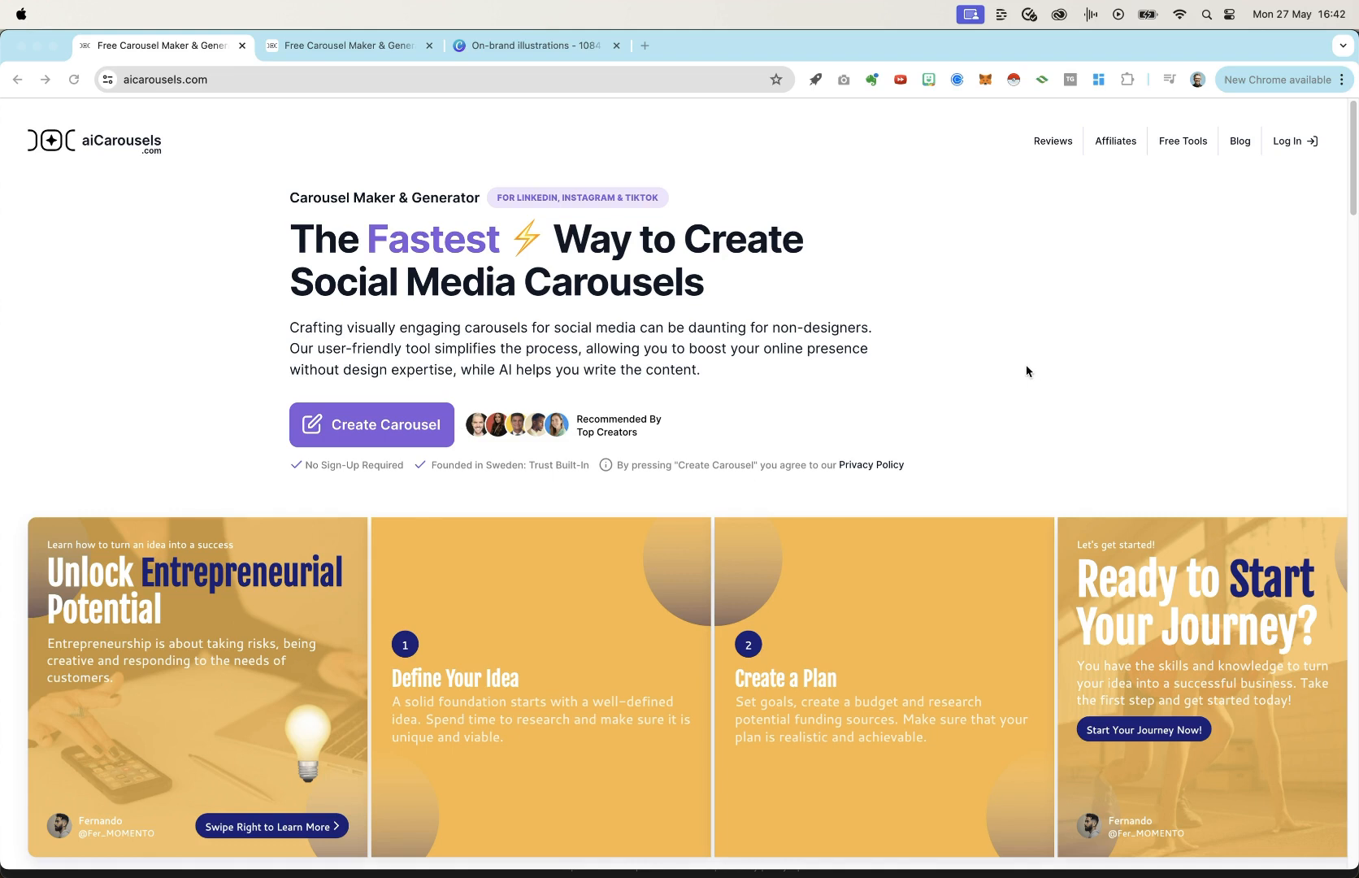
# Step: Switch to Canva and look through the first three pages of the On-brand illustrations carousel
pyautogui.click(513, 47)
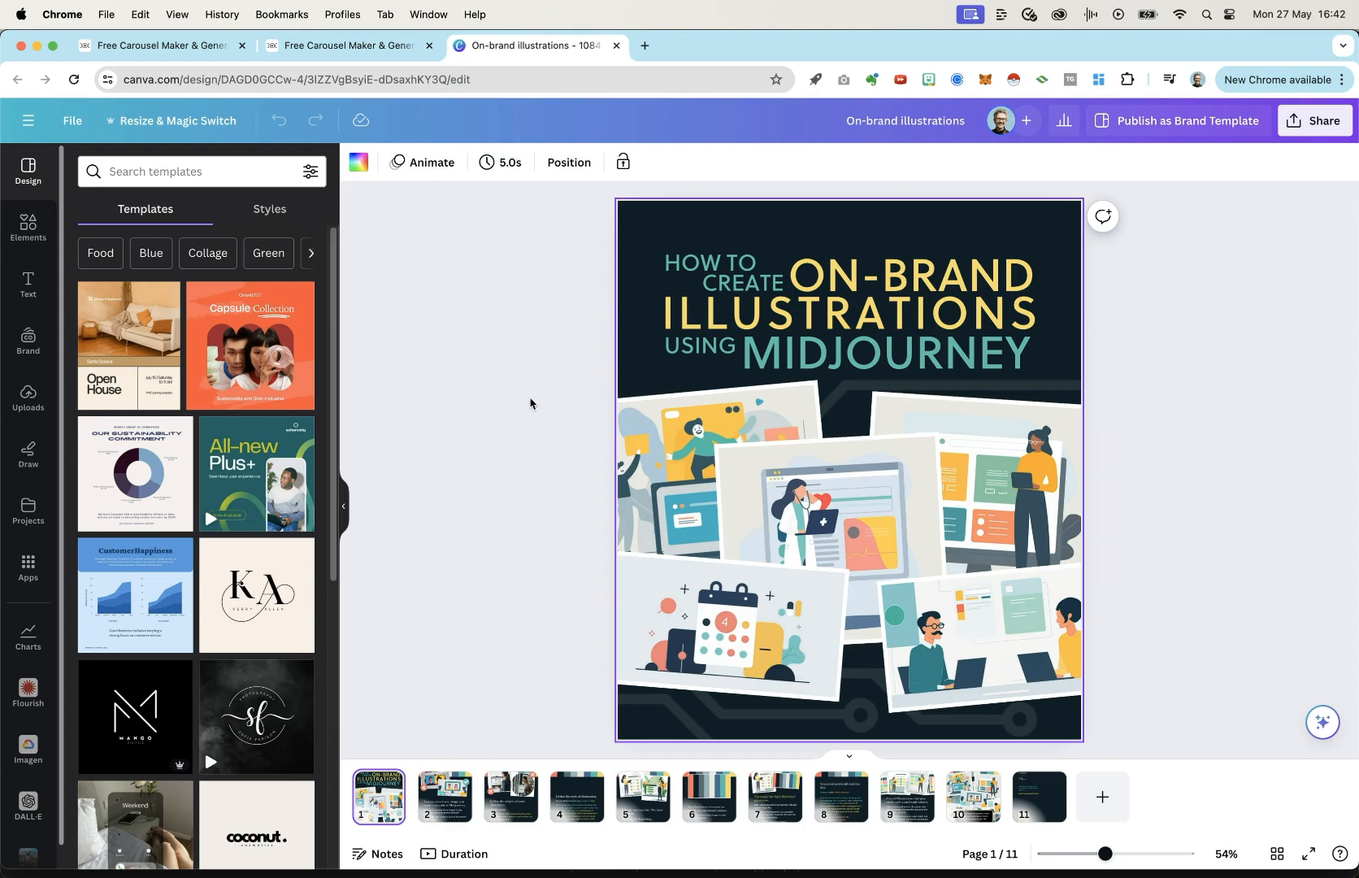
pyautogui.click(445, 797)
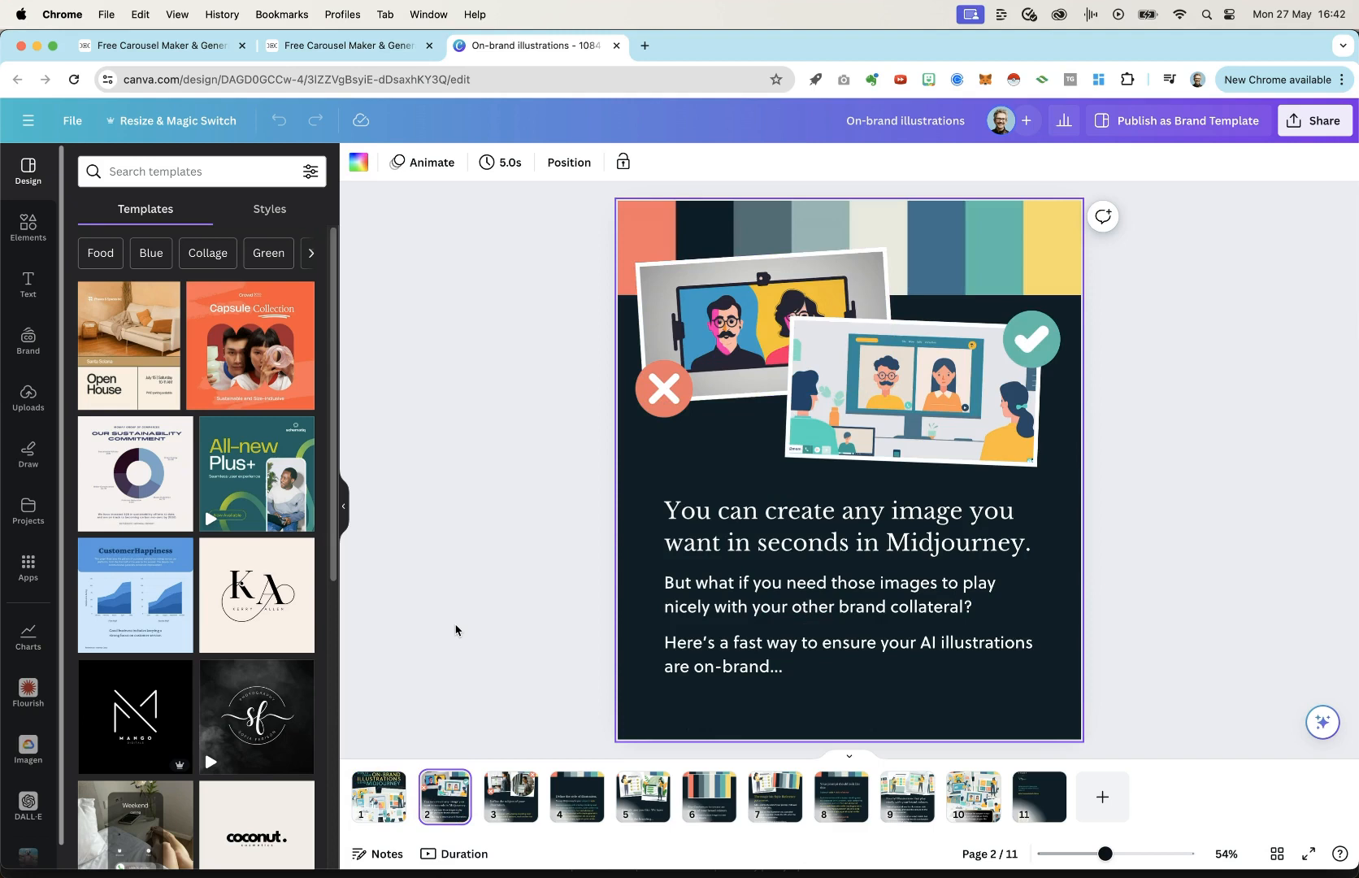
pyautogui.click(507, 803)
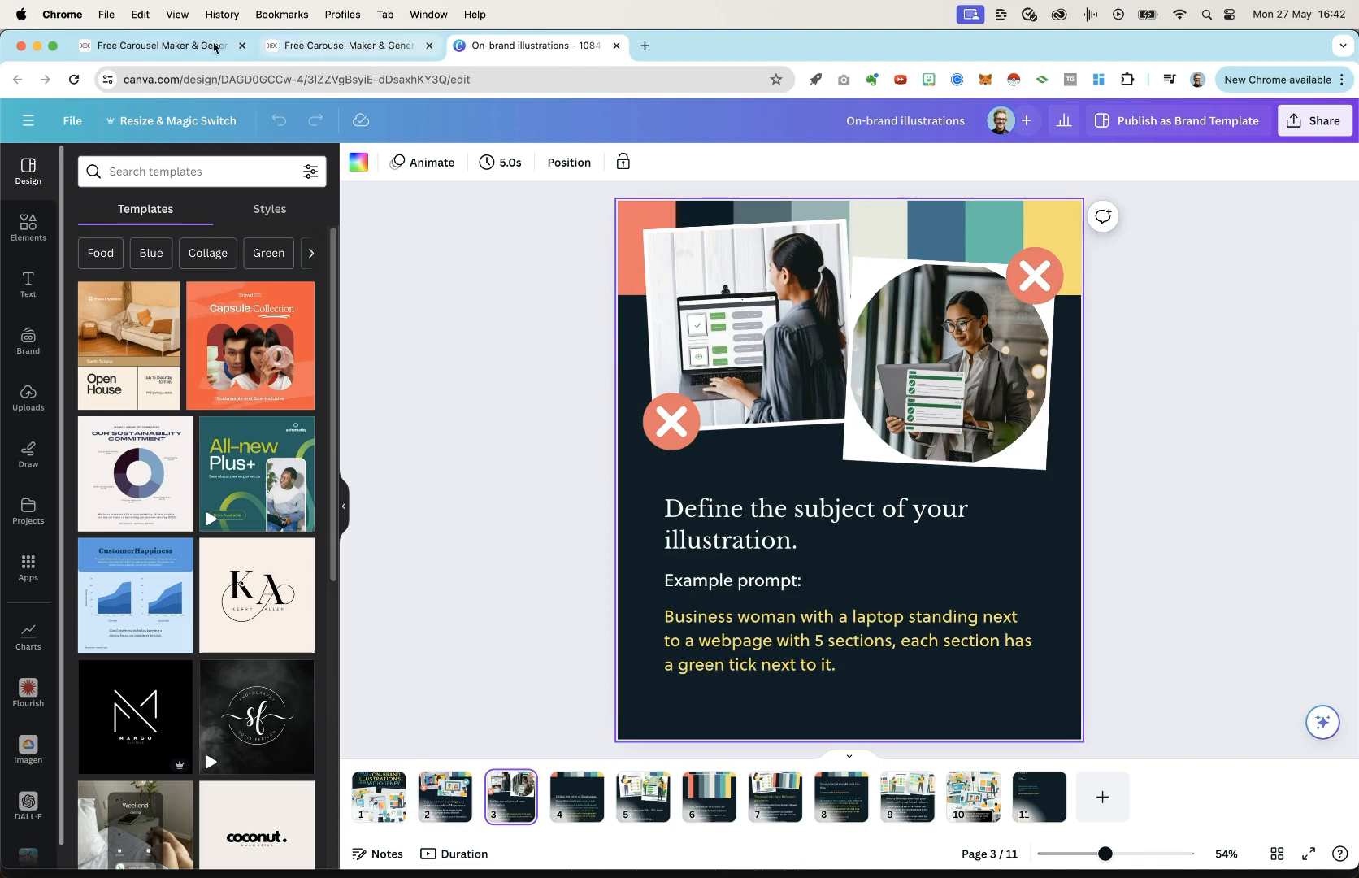
# Step: Return to the aiCarousels home page and browse its sample carousels
pyautogui.click(143, 48)
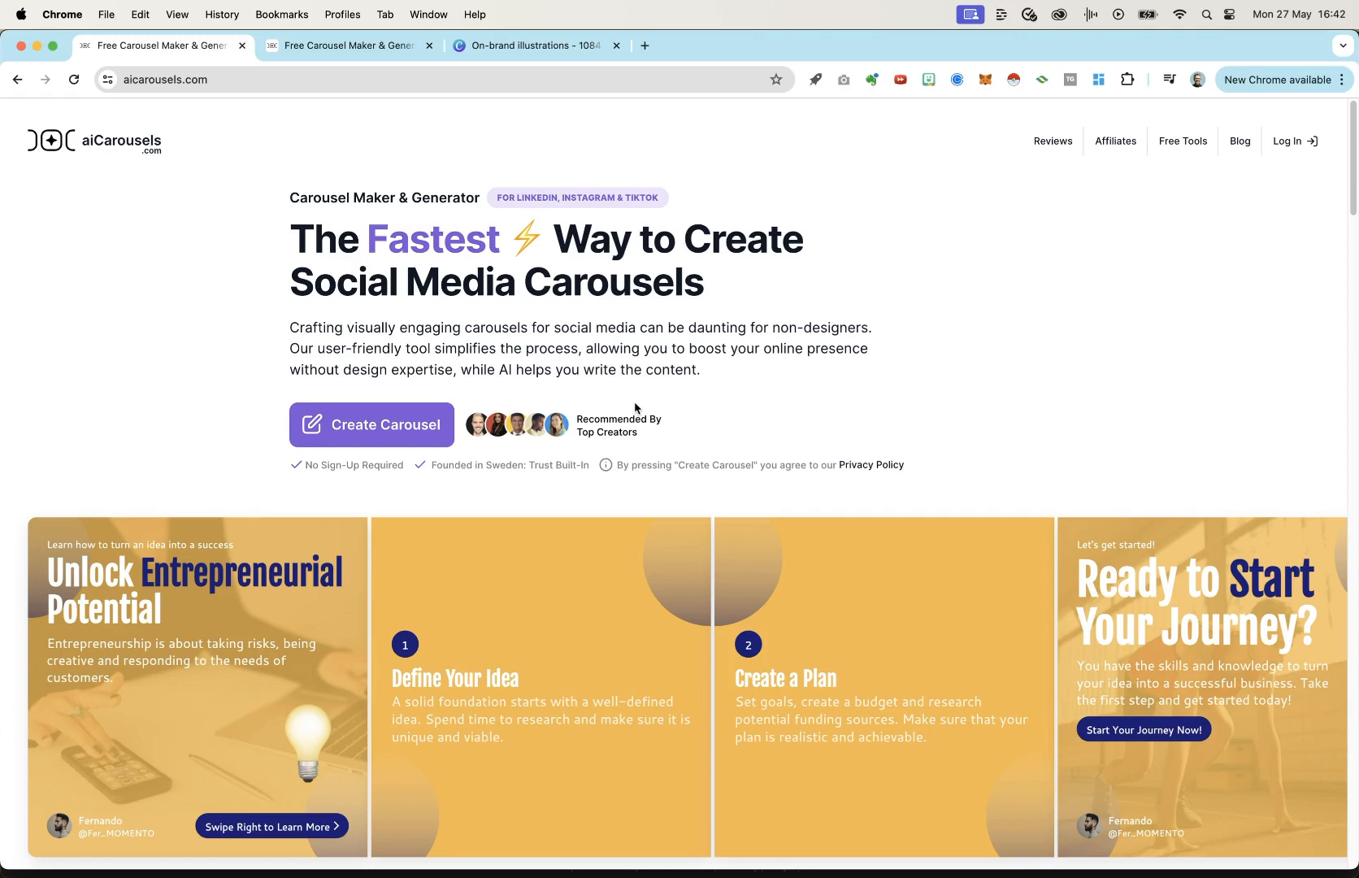
pyautogui.scroll(-3, 958, 374)
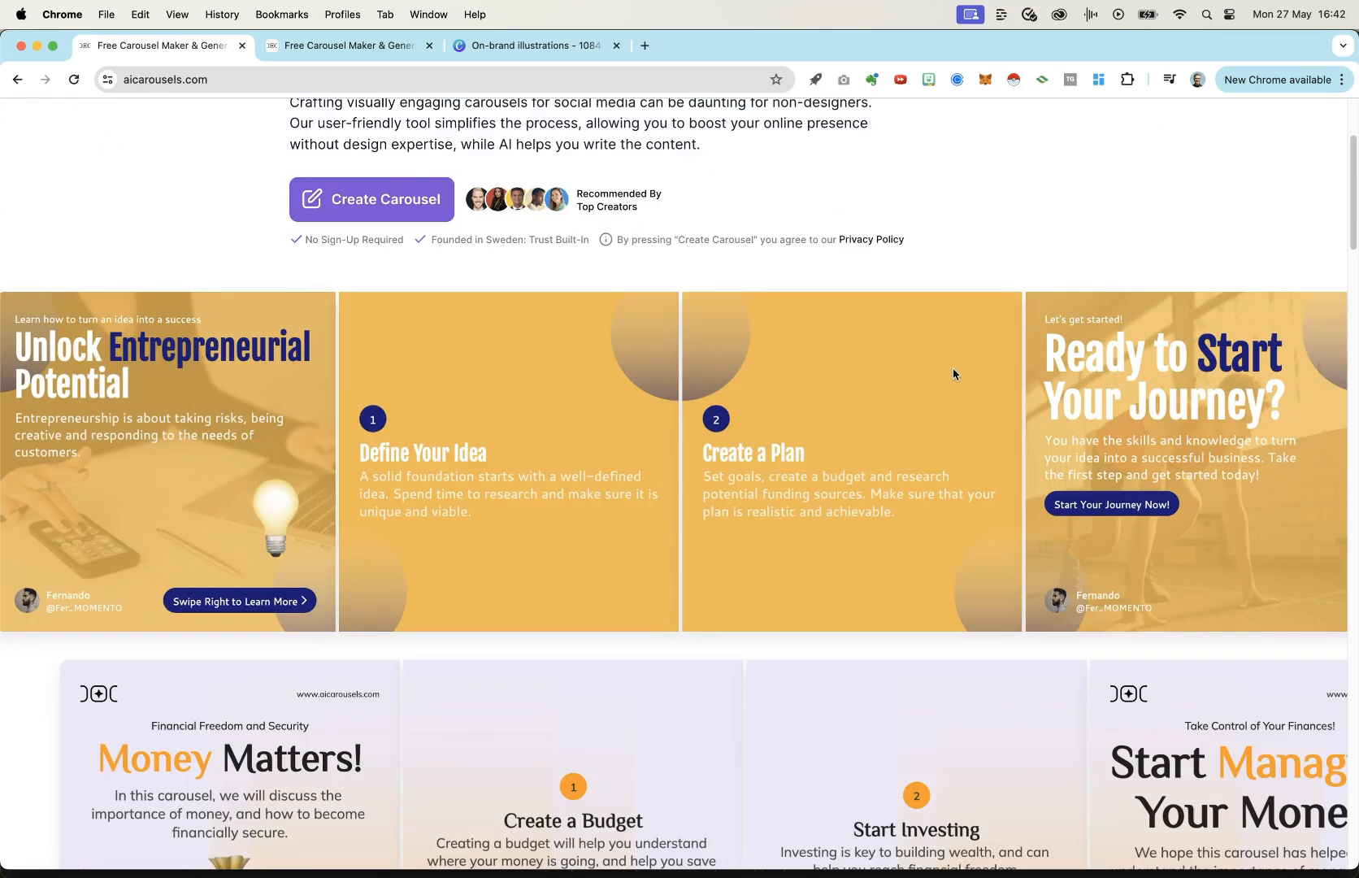
pyautogui.scroll(-10, 952, 374)
# Step: Switch to the aiCarousels editor and apply the dark "Where is Artificial Intelligence heading?" template from the gallery
pyautogui.click(313, 47)
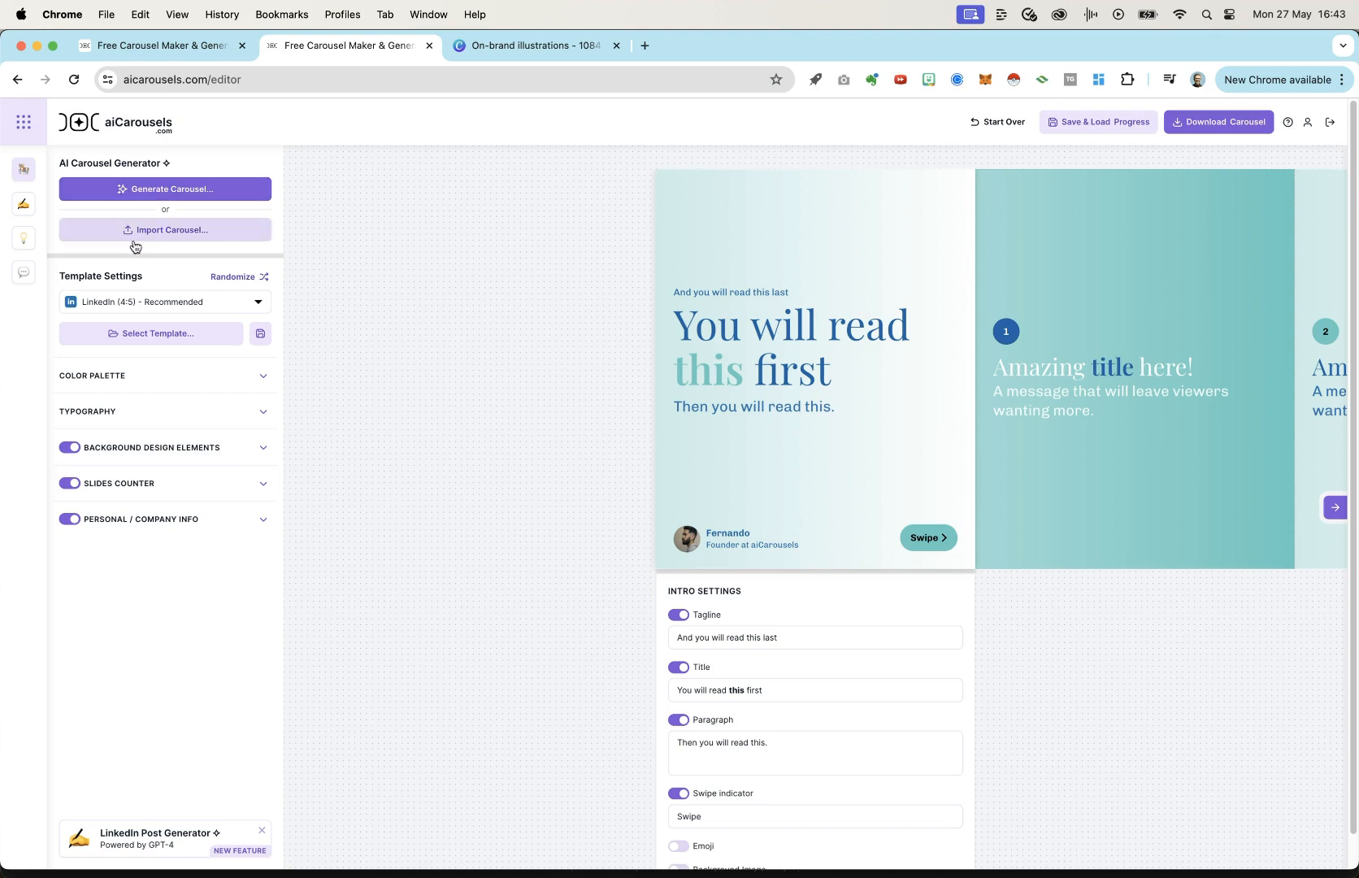
pyautogui.click(136, 329)
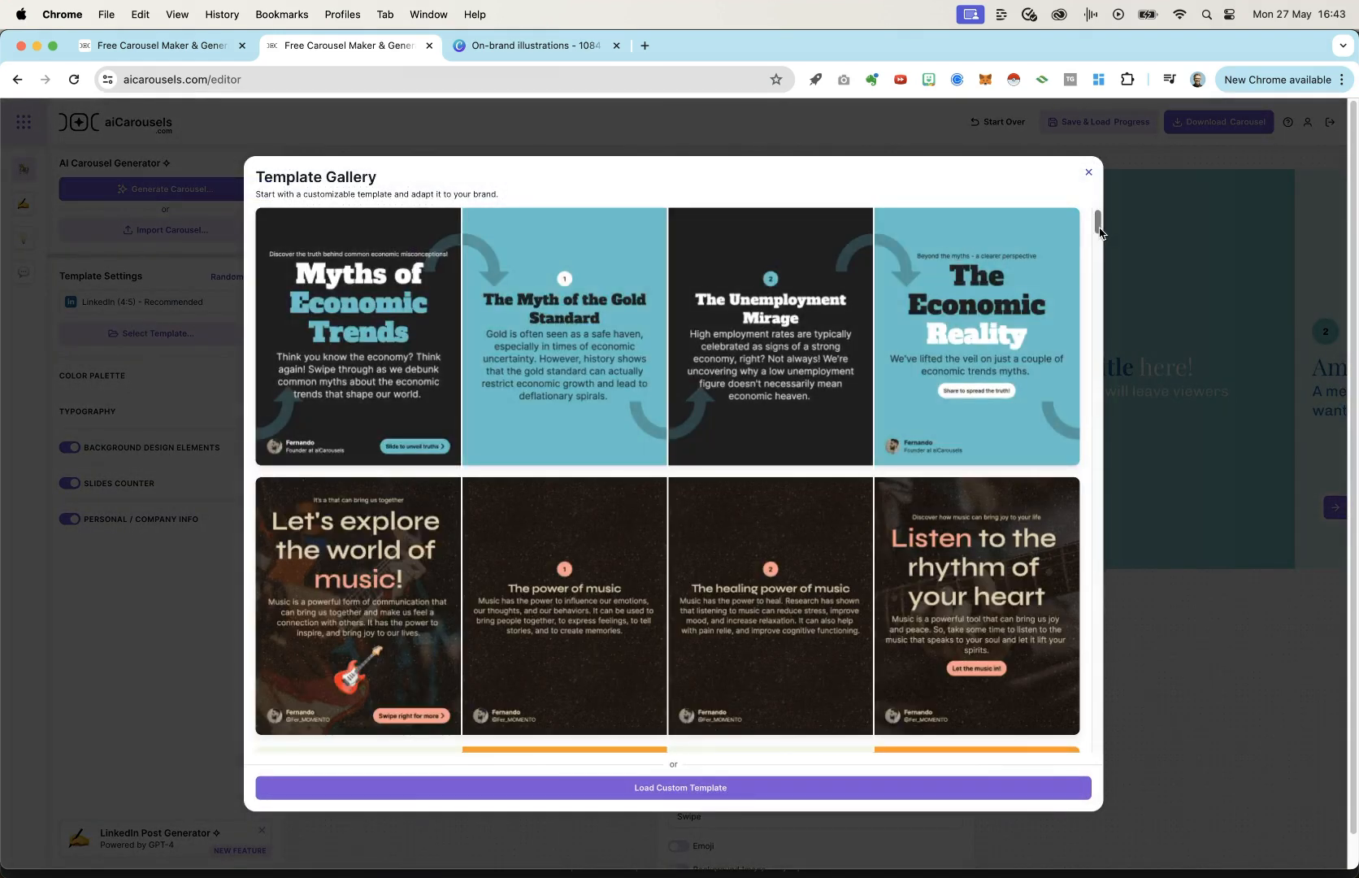
pyautogui.moveTo(1098, 220); pyautogui.dragTo(1060, 534)
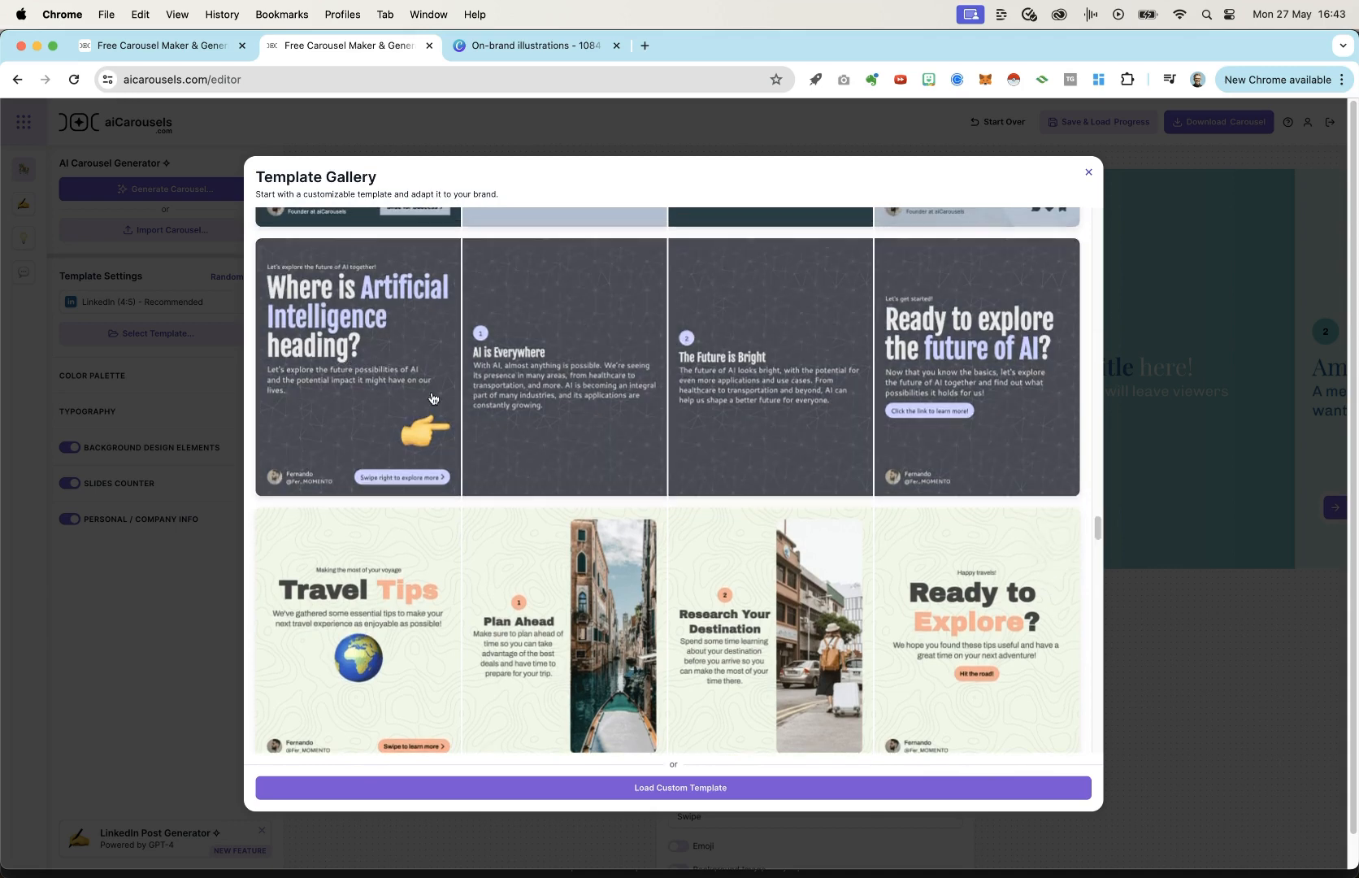
pyautogui.click(342, 355)
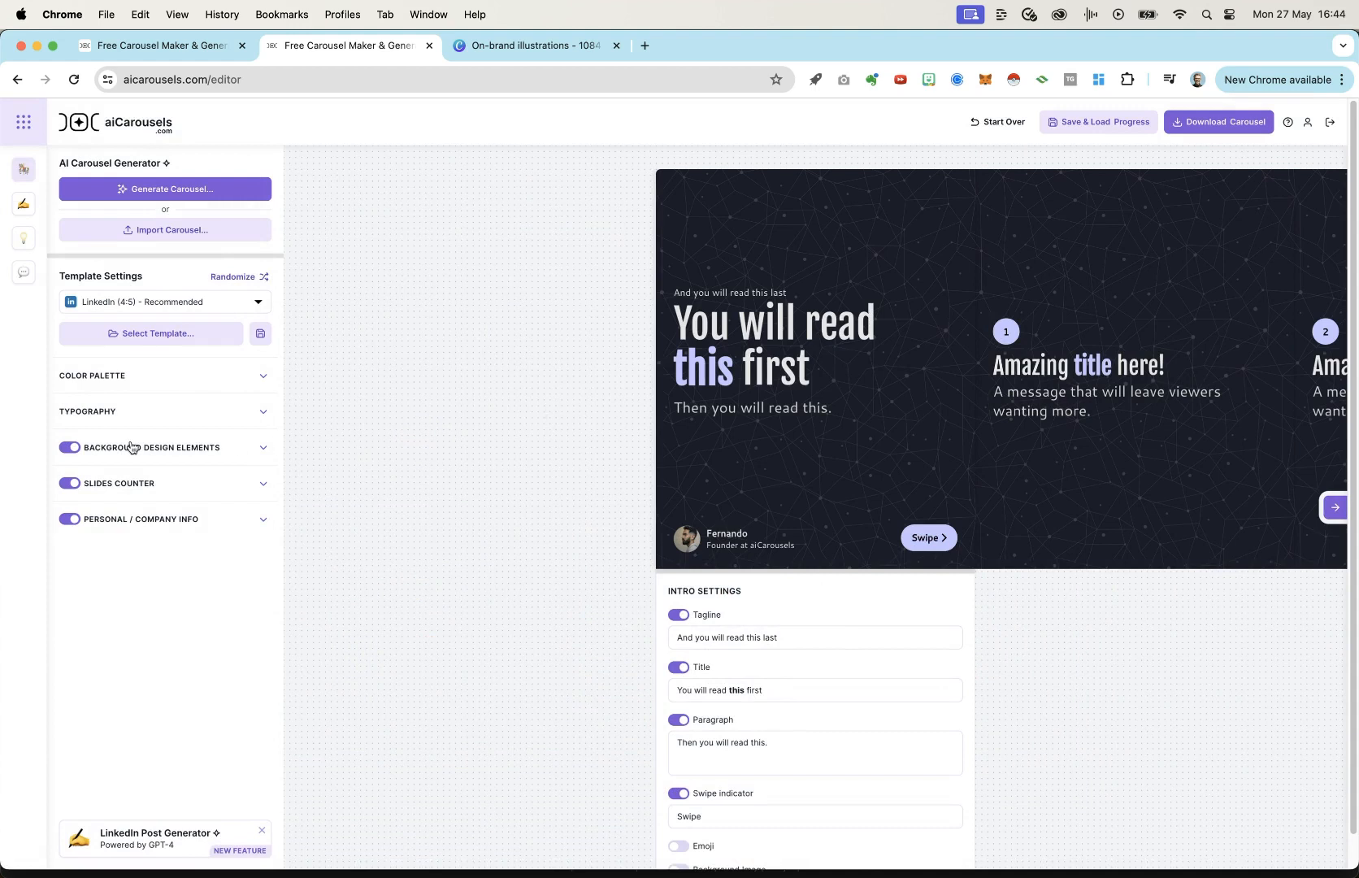
# Step: Enable a custom color palette and set the background to the dark navy copied from the Frank and Marci FULL palette in Coolors
pyautogui.click(267, 379)
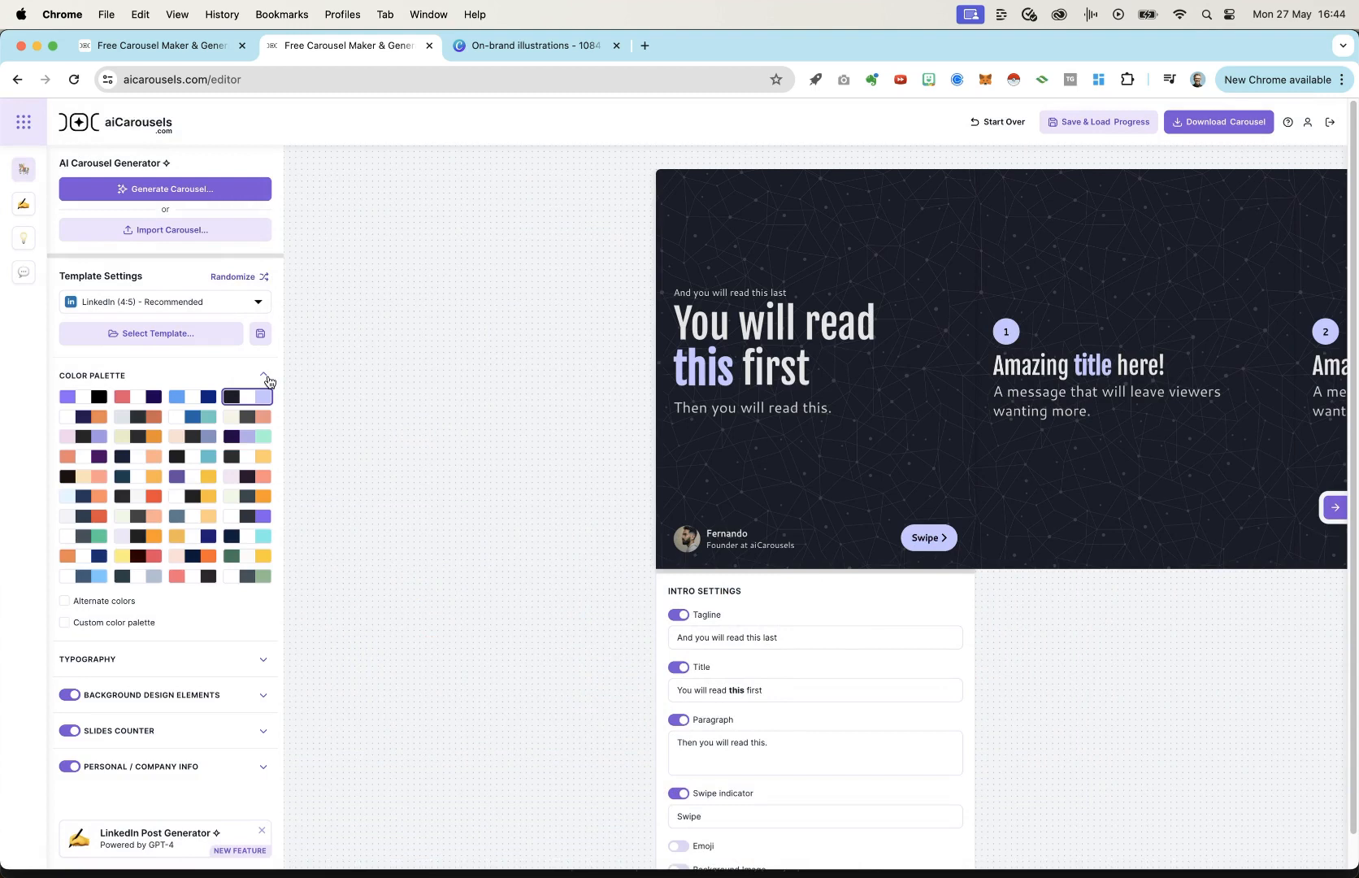
pyautogui.click(113, 623)
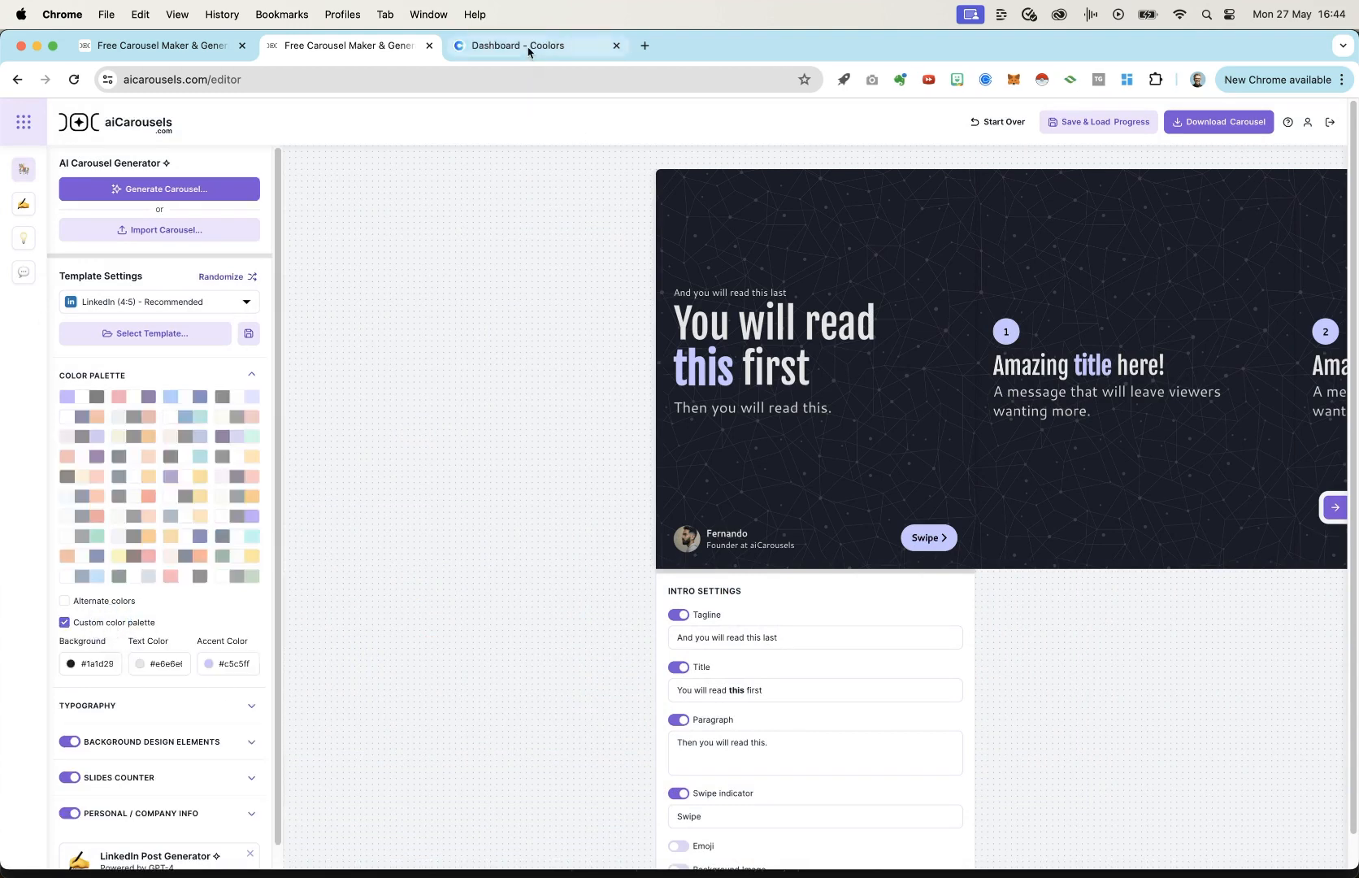
pyautogui.click(528, 47)
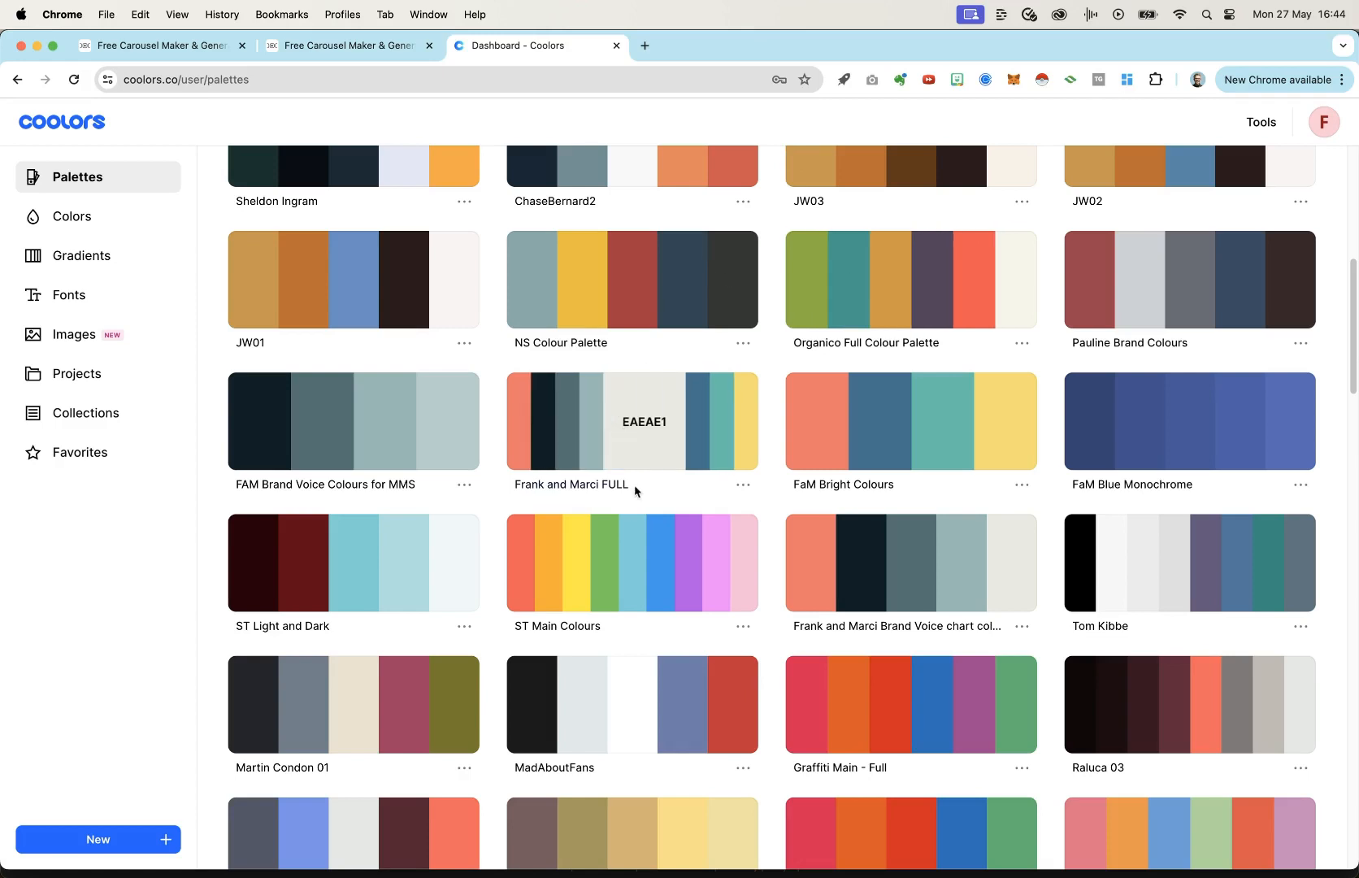
pyautogui.click(565, 440)
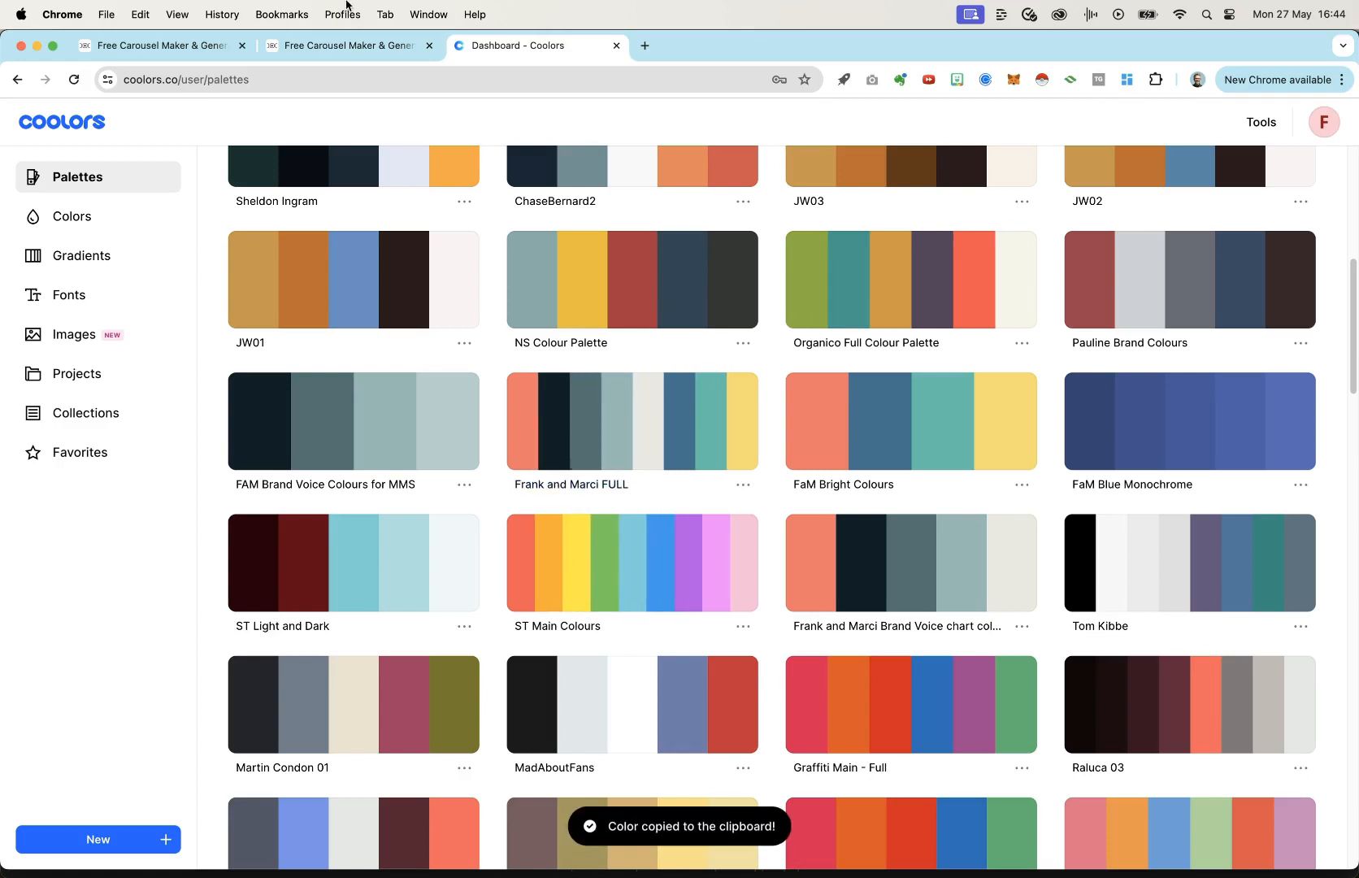
pyautogui.click(325, 47)
pyautogui.doubleClick(95, 664)
pyautogui.press('super+v')
# Step: Copy the teal swatch from the Frank and Marci FULL palette in Coolors and use it as the carousel's text color
pyautogui.click(512, 45)
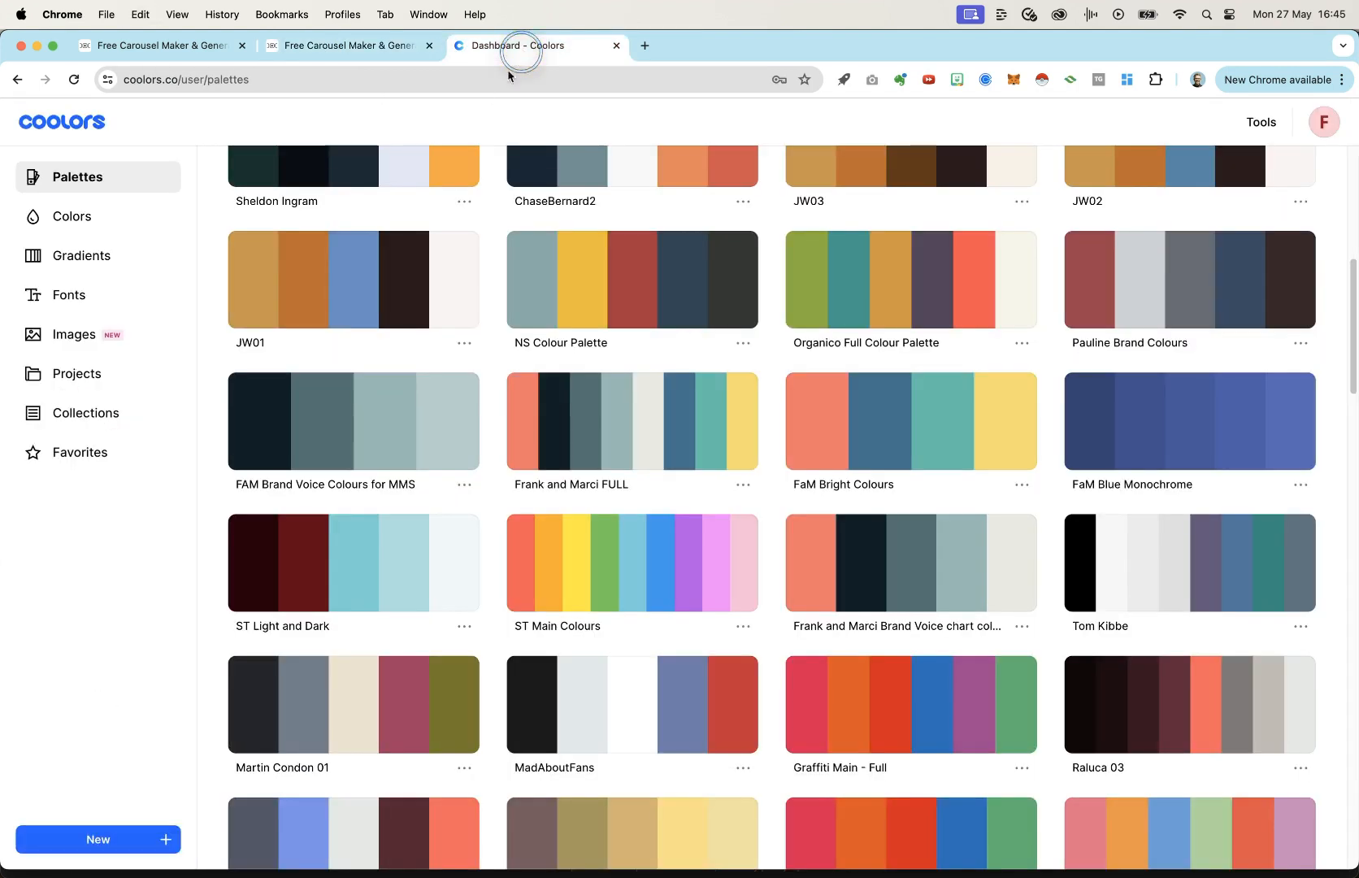
pyautogui.click(691, 443)
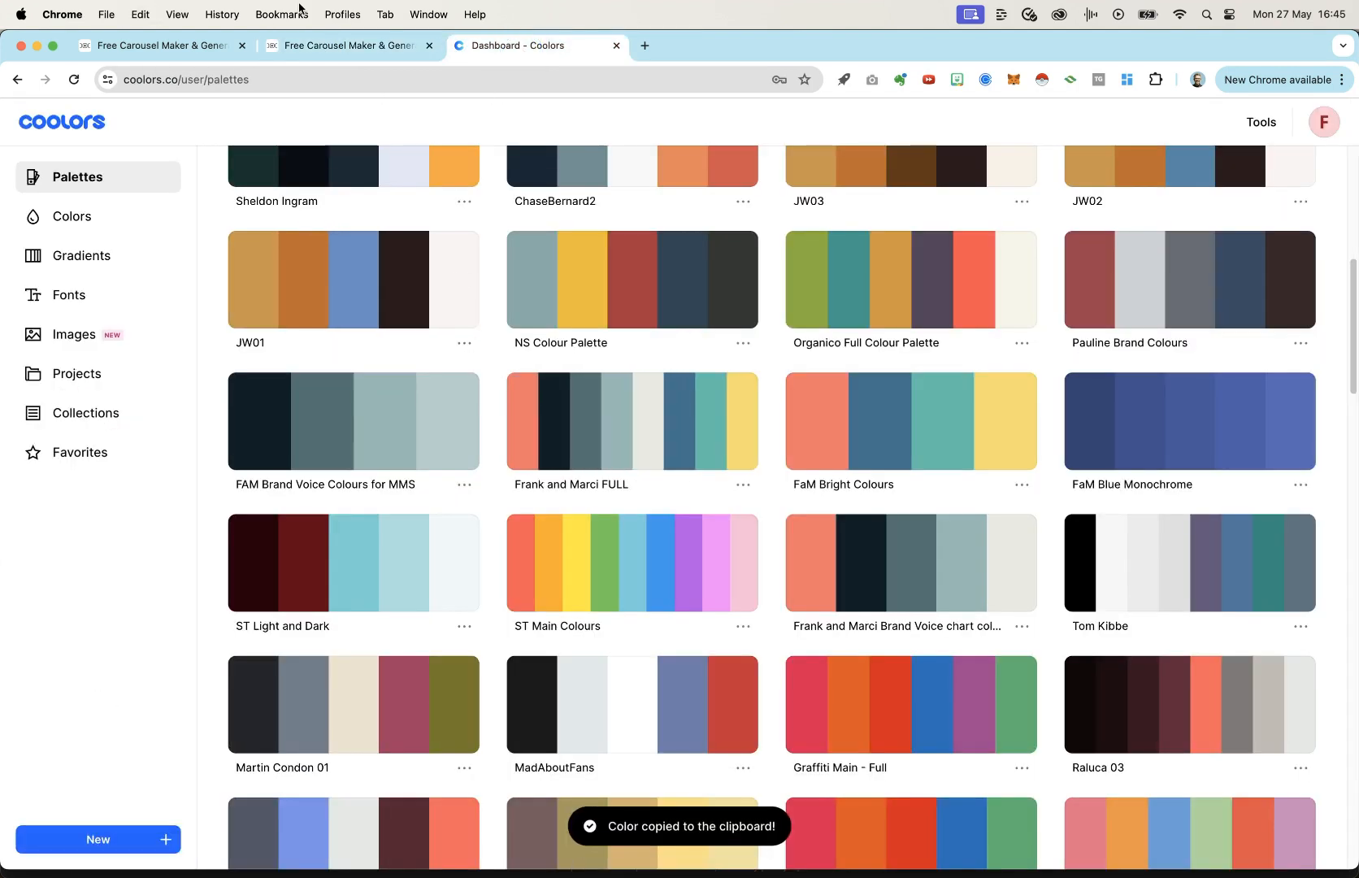
pyautogui.click(304, 47)
pyautogui.click(163, 667)
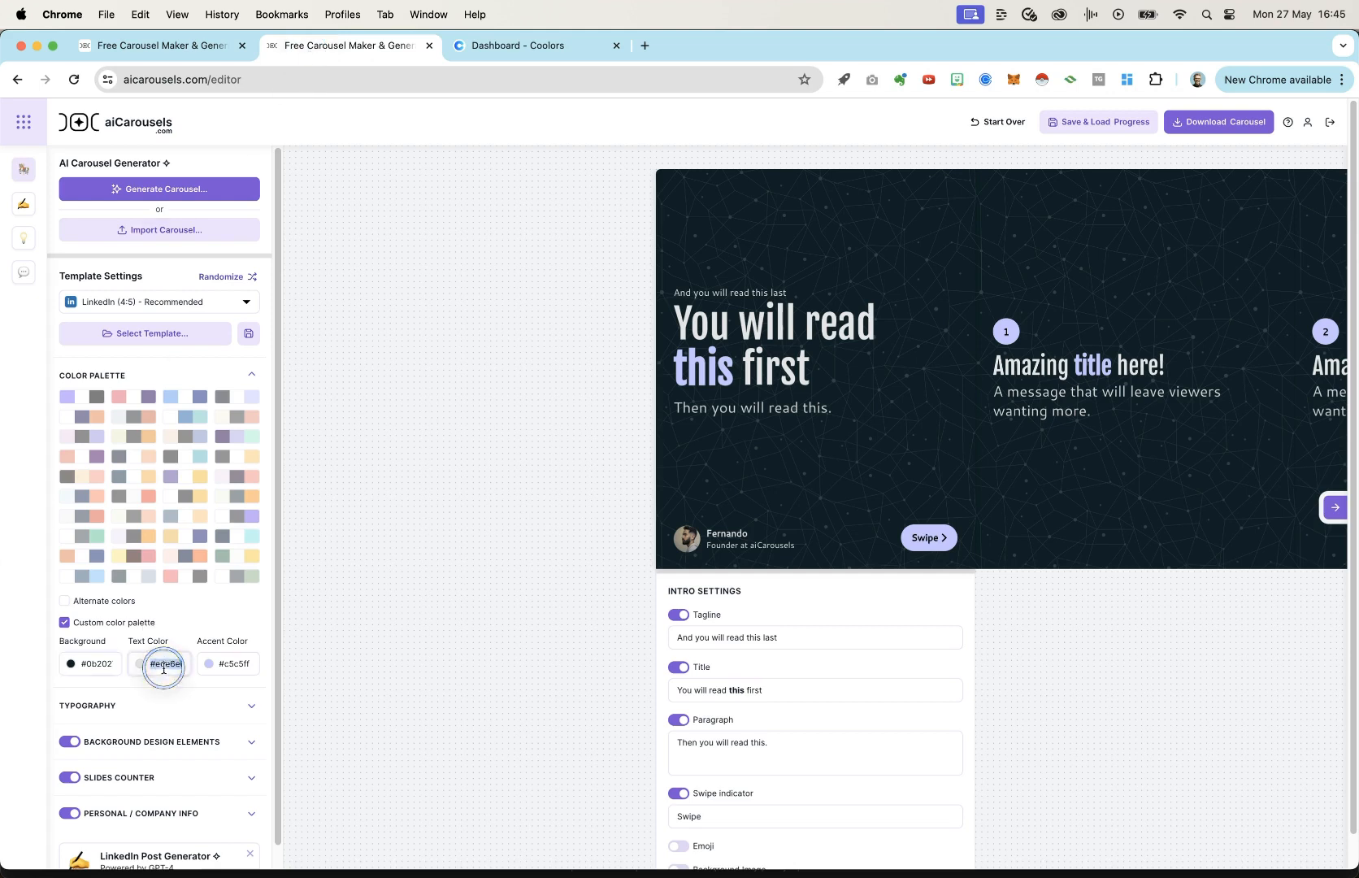
# Step: Copy the yellow swatch from the same Coolors palette and set the carousel's accent color to #f9dc67
pyautogui.click(480, 45)
pyautogui.click(724, 440)
pyautogui.press('super+2')
pyautogui.click(237, 665)
pyautogui.press('super+v')
pyautogui.click(220, 632)
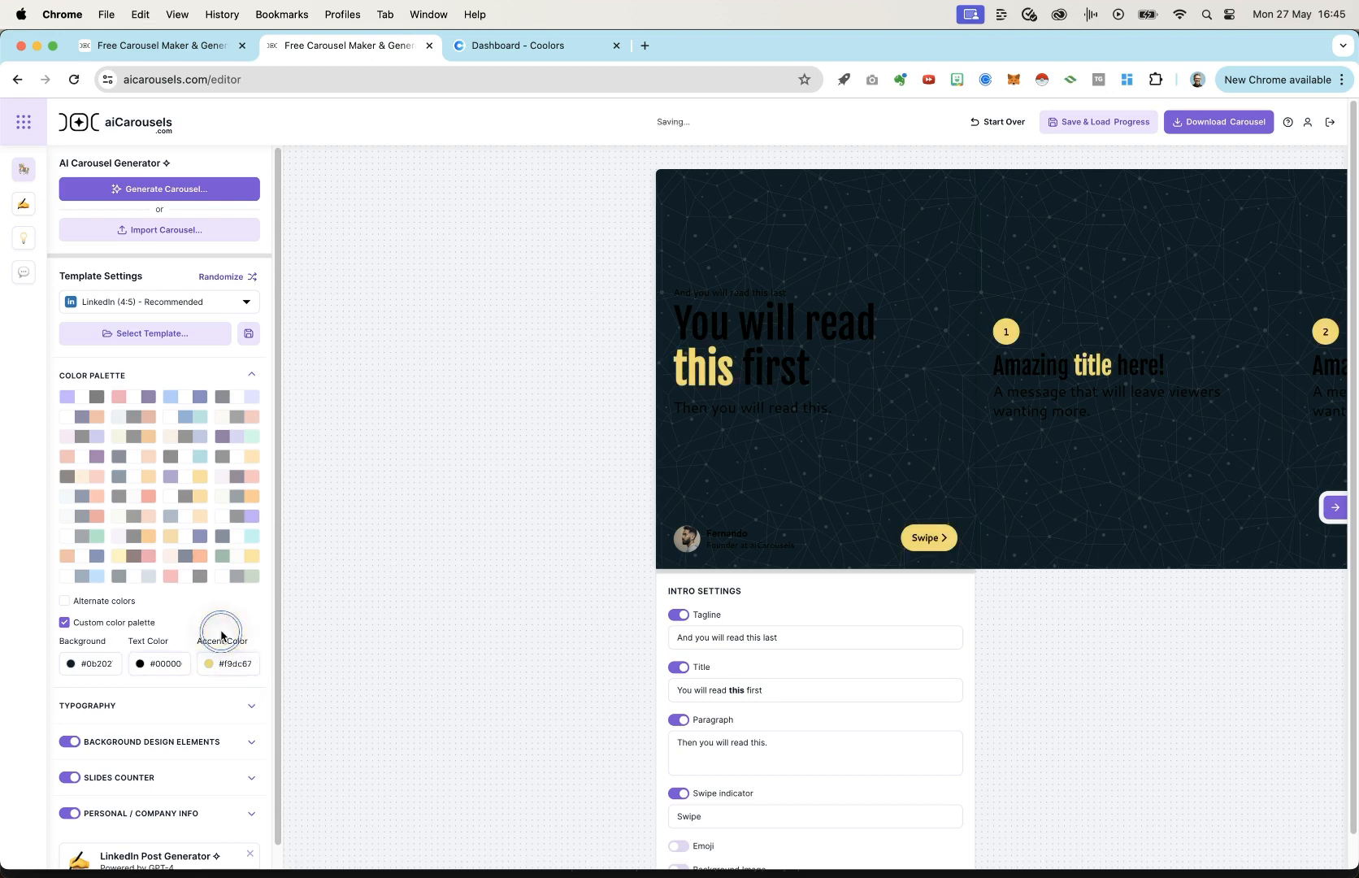
pyautogui.scroll(-2, 184, 584)
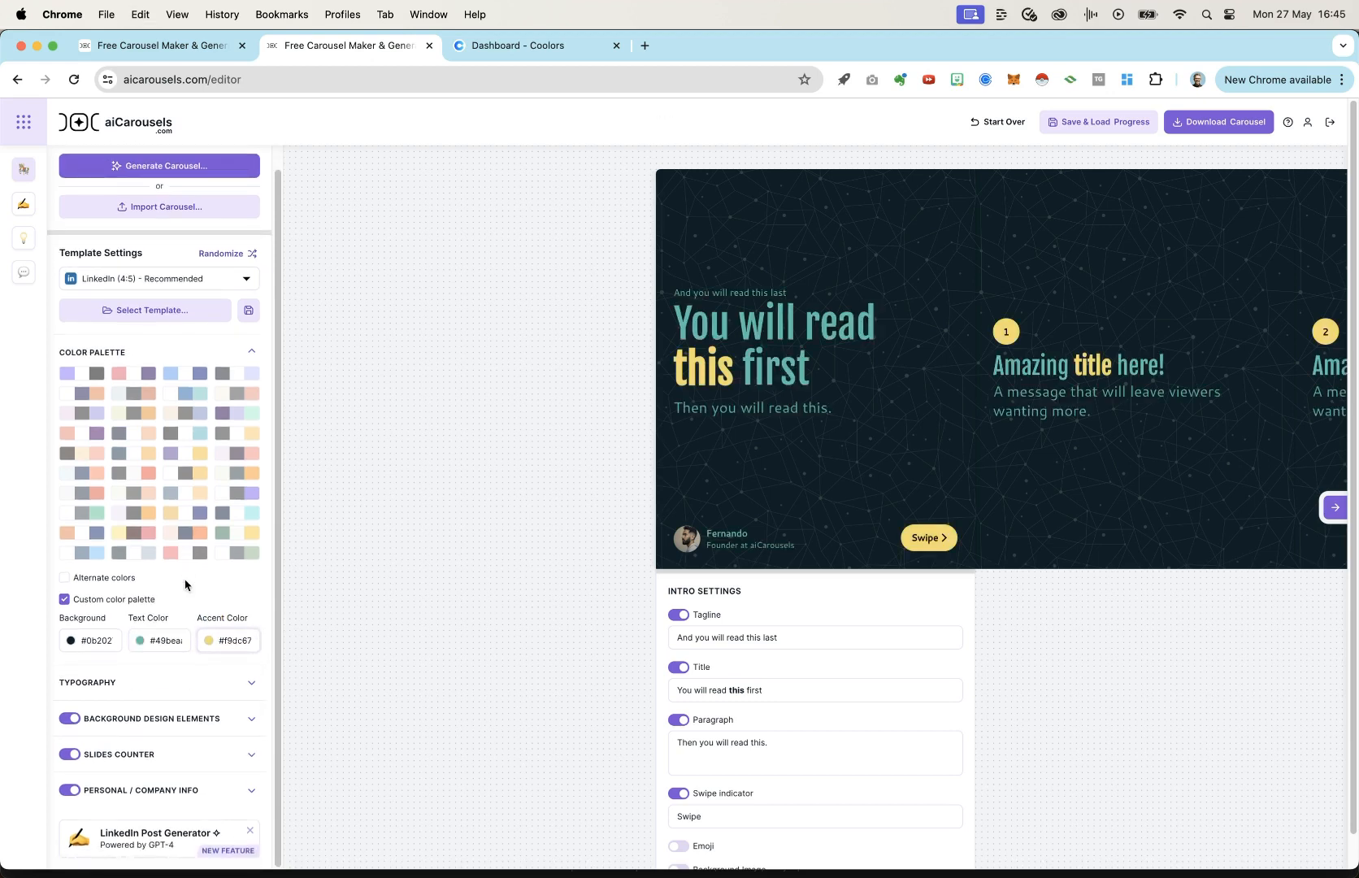
pyautogui.scroll(1, 186, 584)
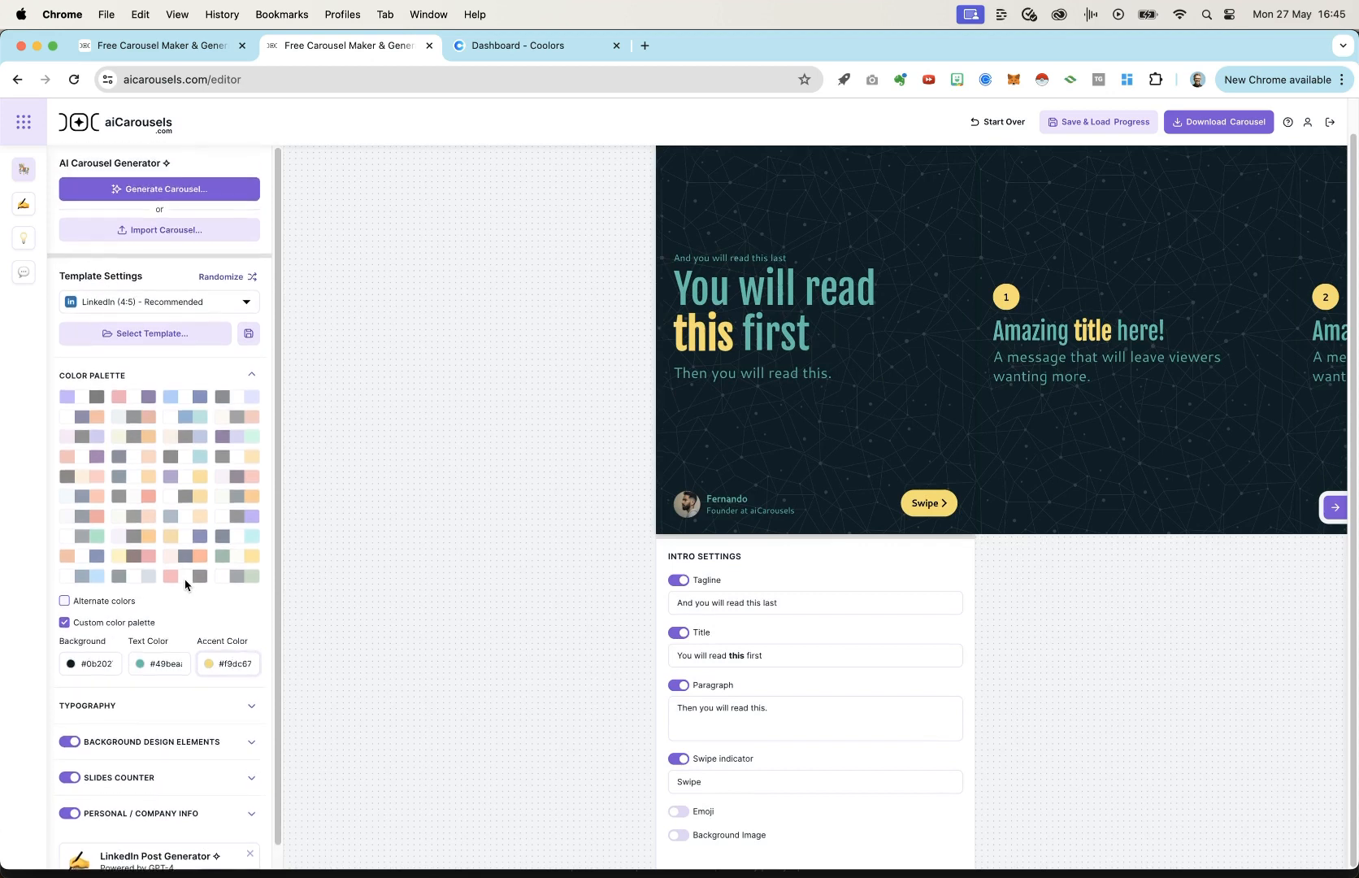
pyautogui.scroll(1, 532, 554)
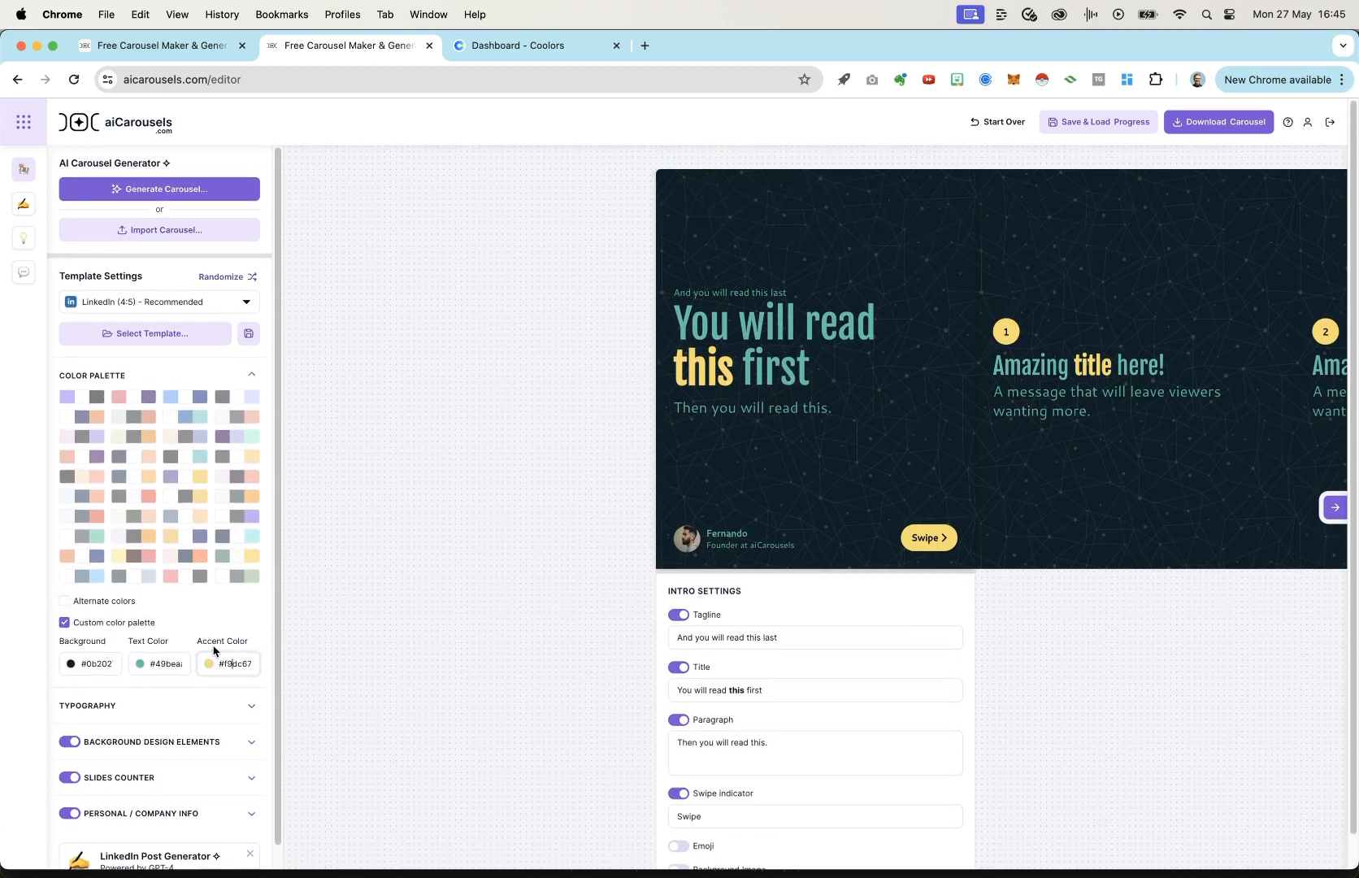
# Step: Set the typography to the Archivo Black + Archivo font pairing and turn on uppercase titles
pyautogui.click(90, 705)
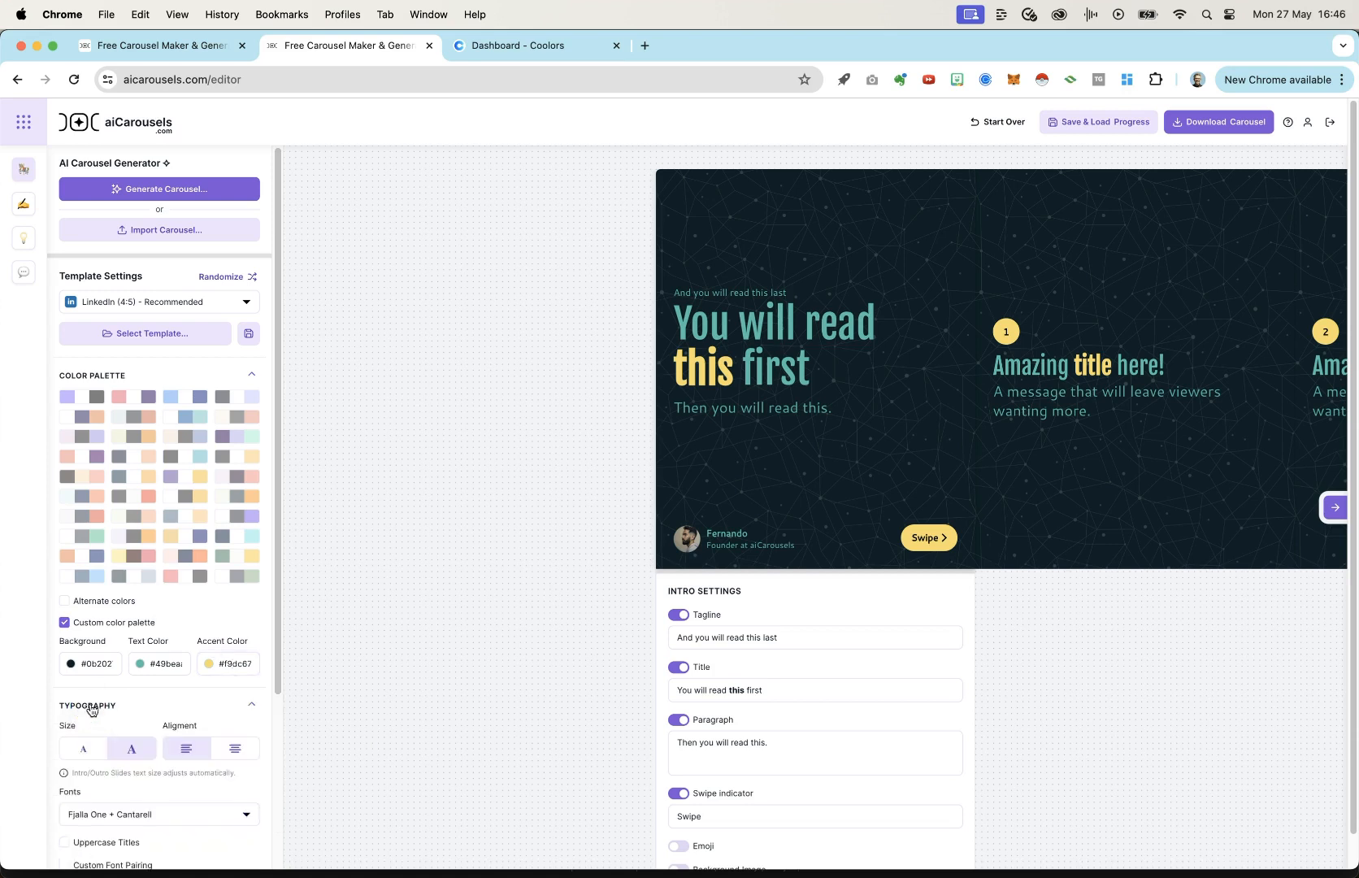
pyautogui.scroll(-5, 156, 668)
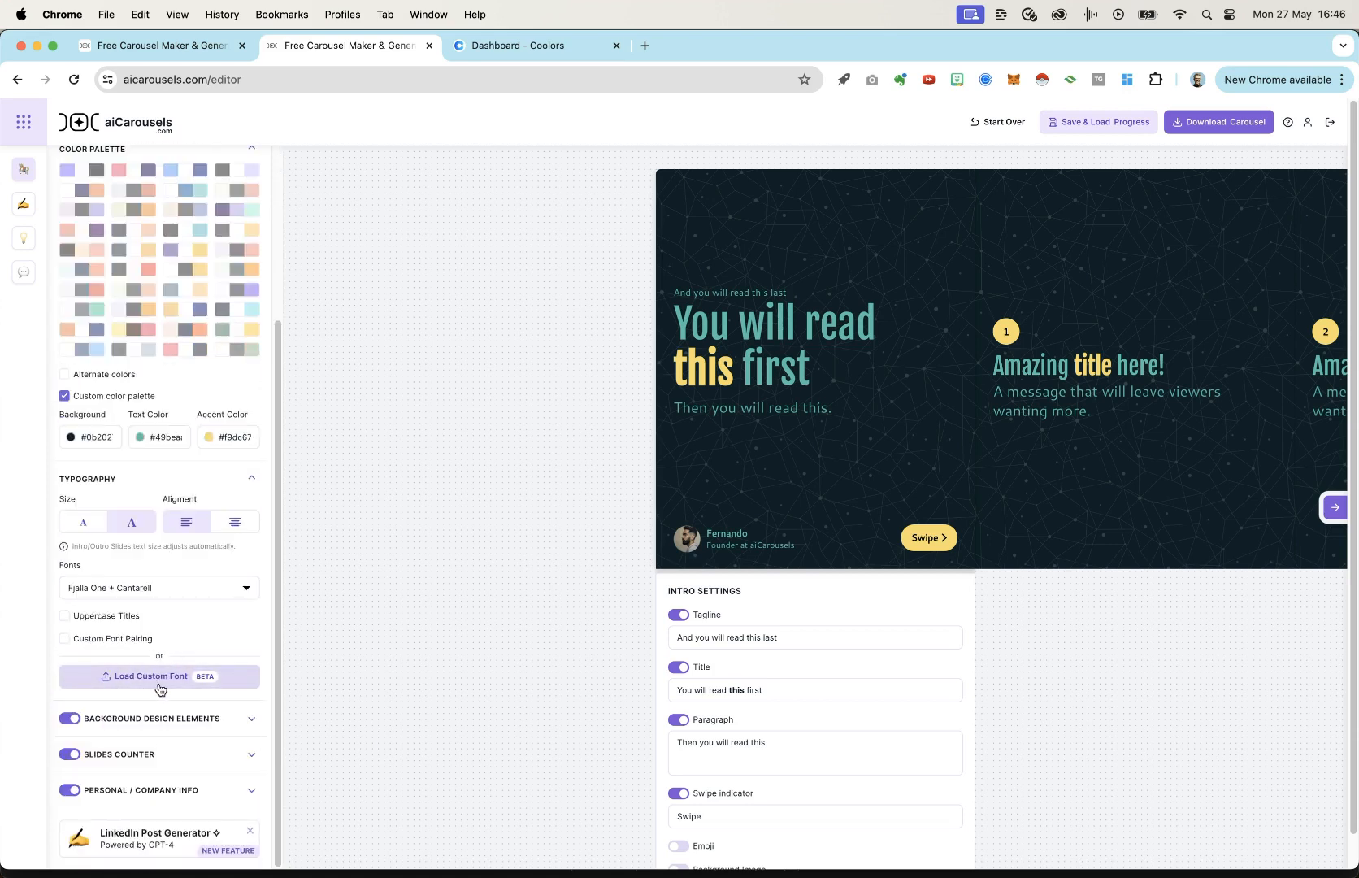
pyautogui.click(143, 587)
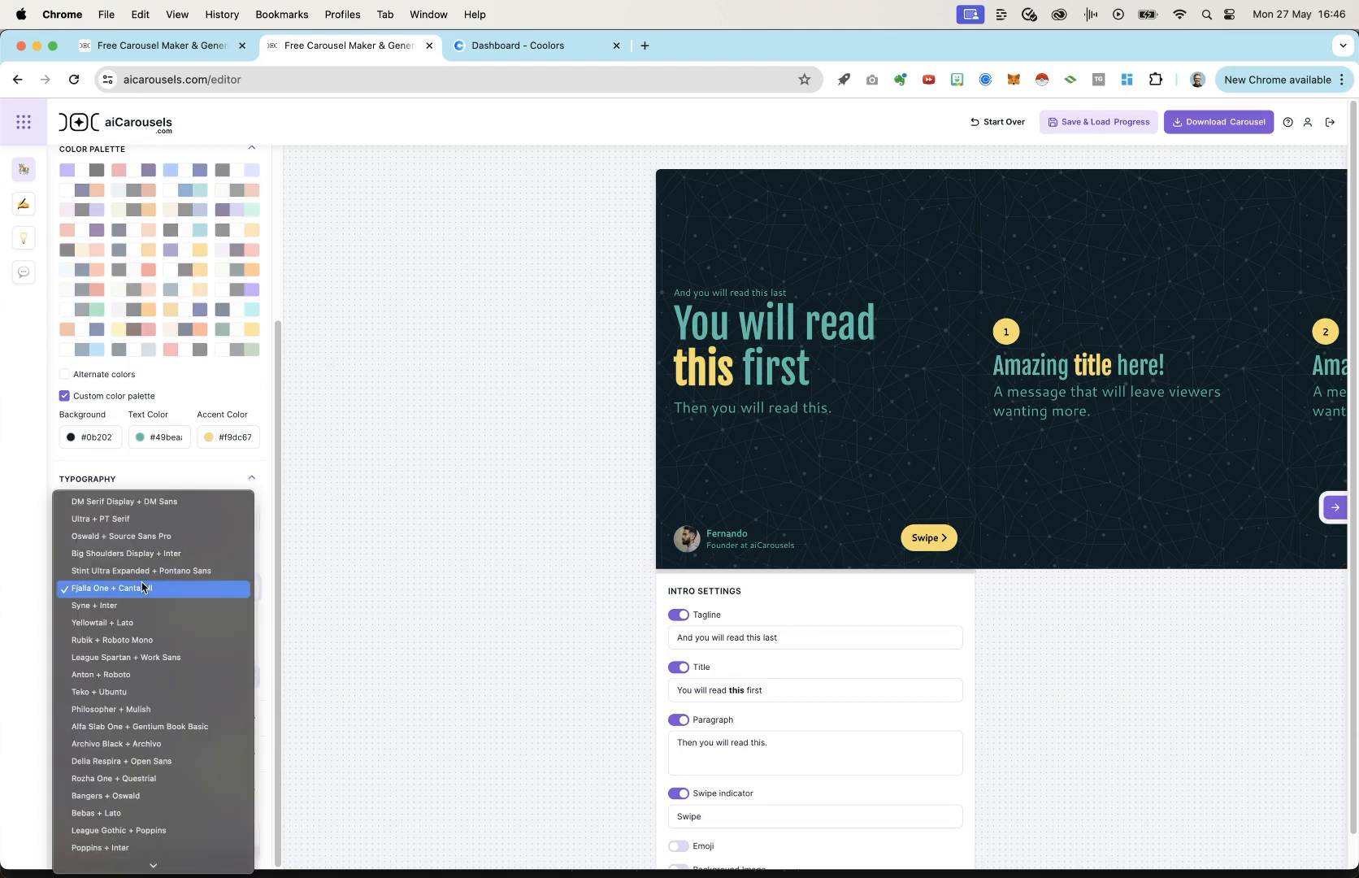
pyautogui.scroll(-3, 135, 668)
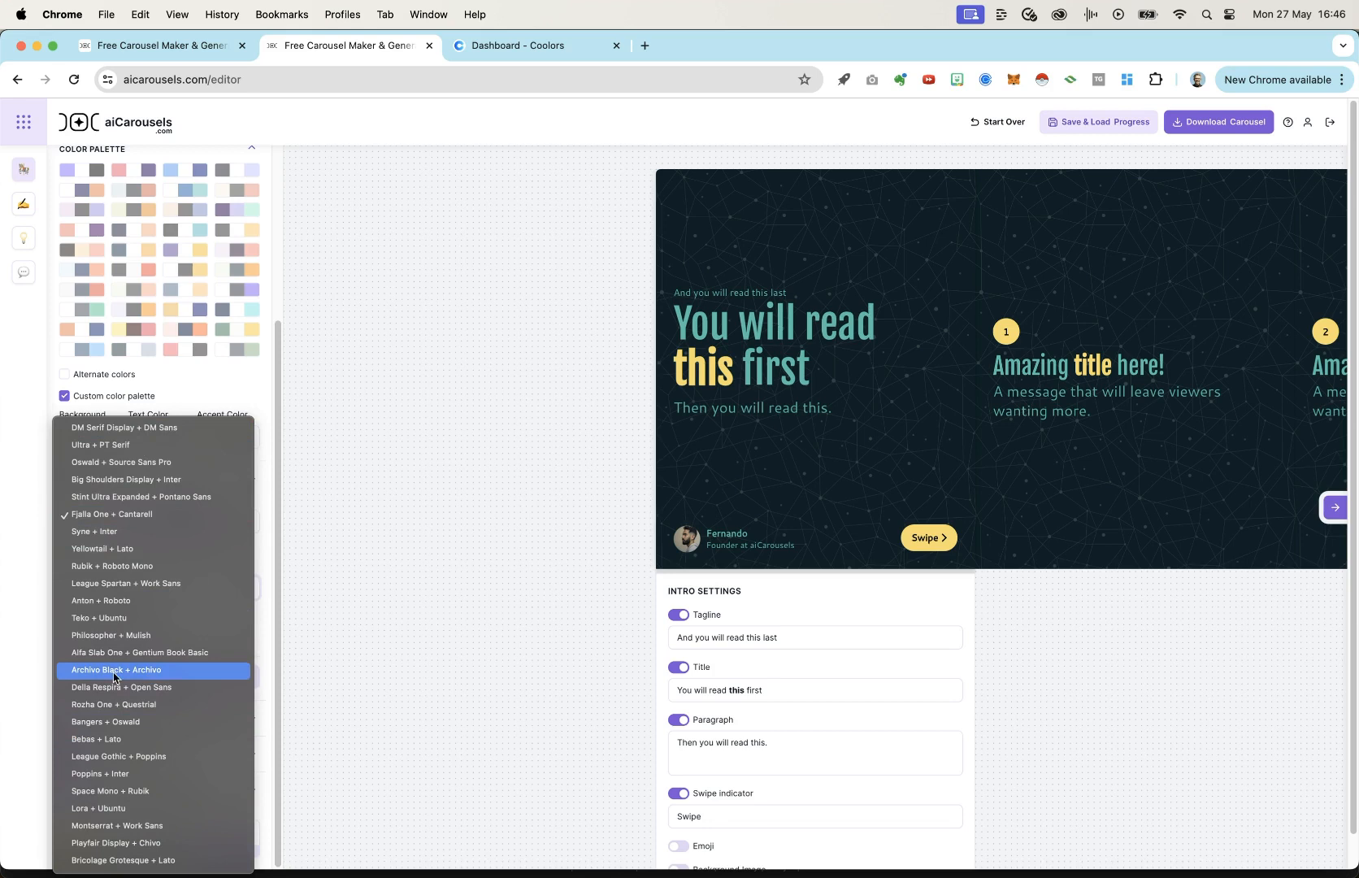
pyautogui.click(115, 672)
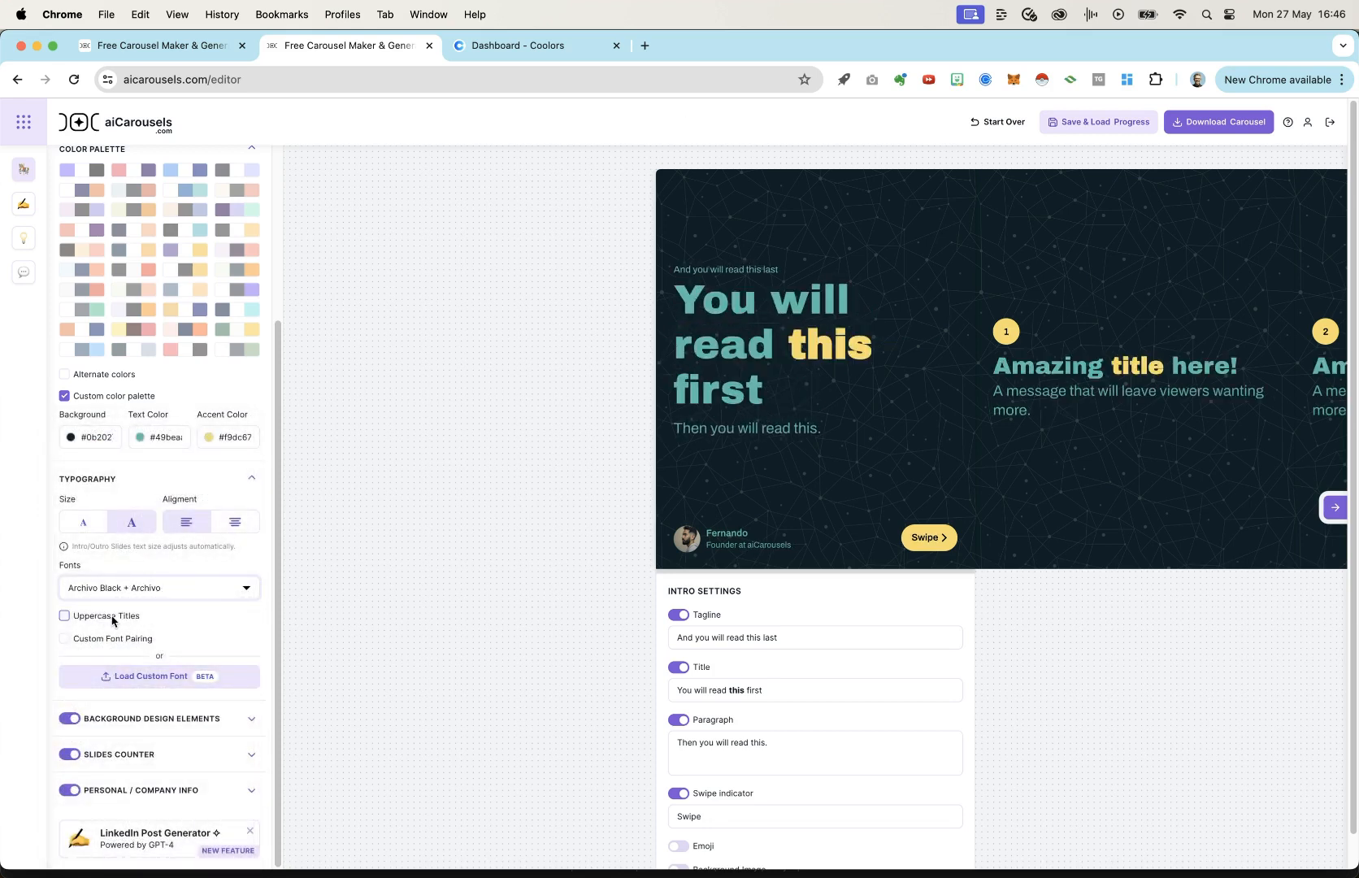
pyautogui.click(106, 618)
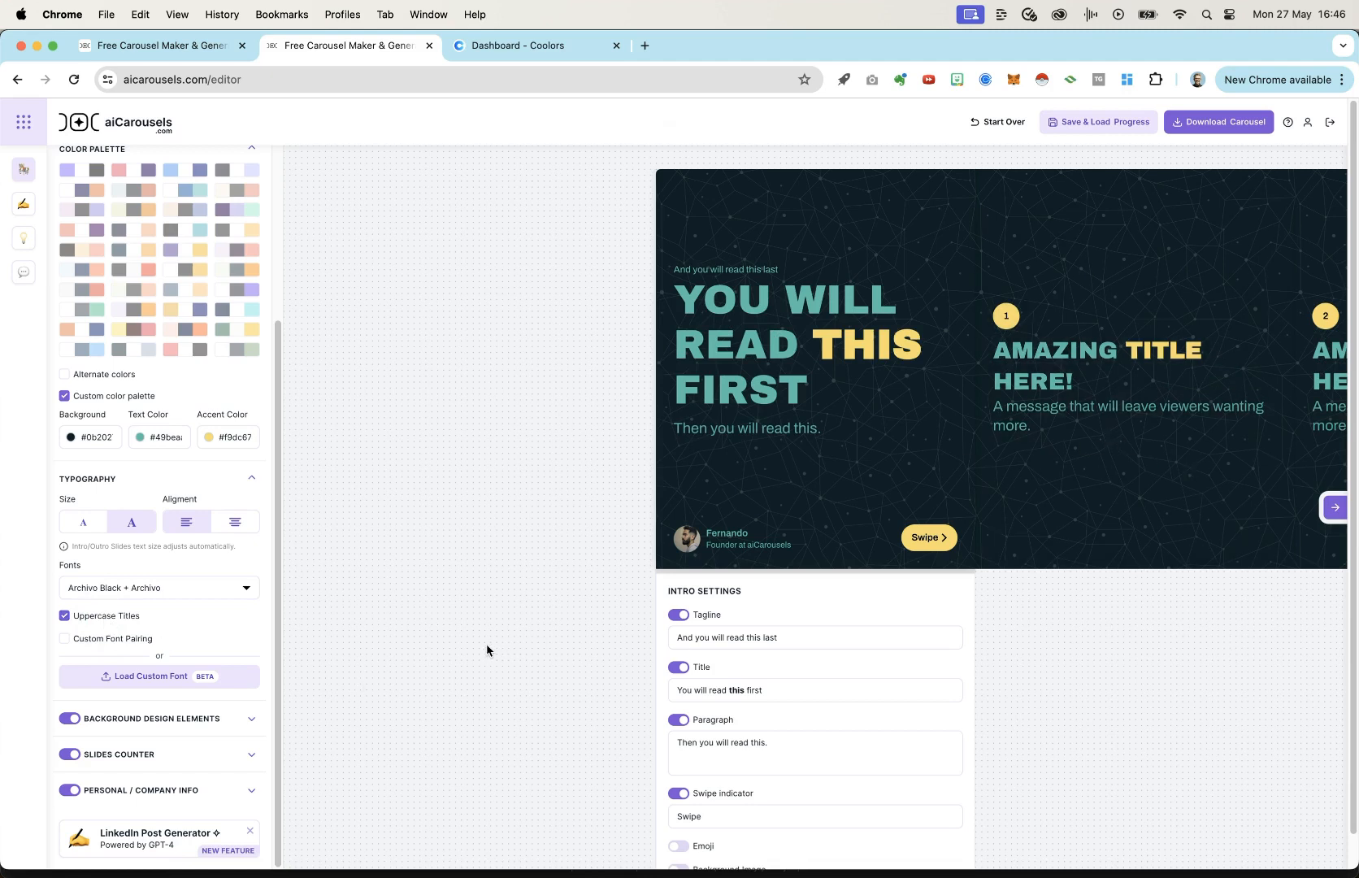
# Step: Change the background design element to Dotted Drift
pyautogui.click(249, 718)
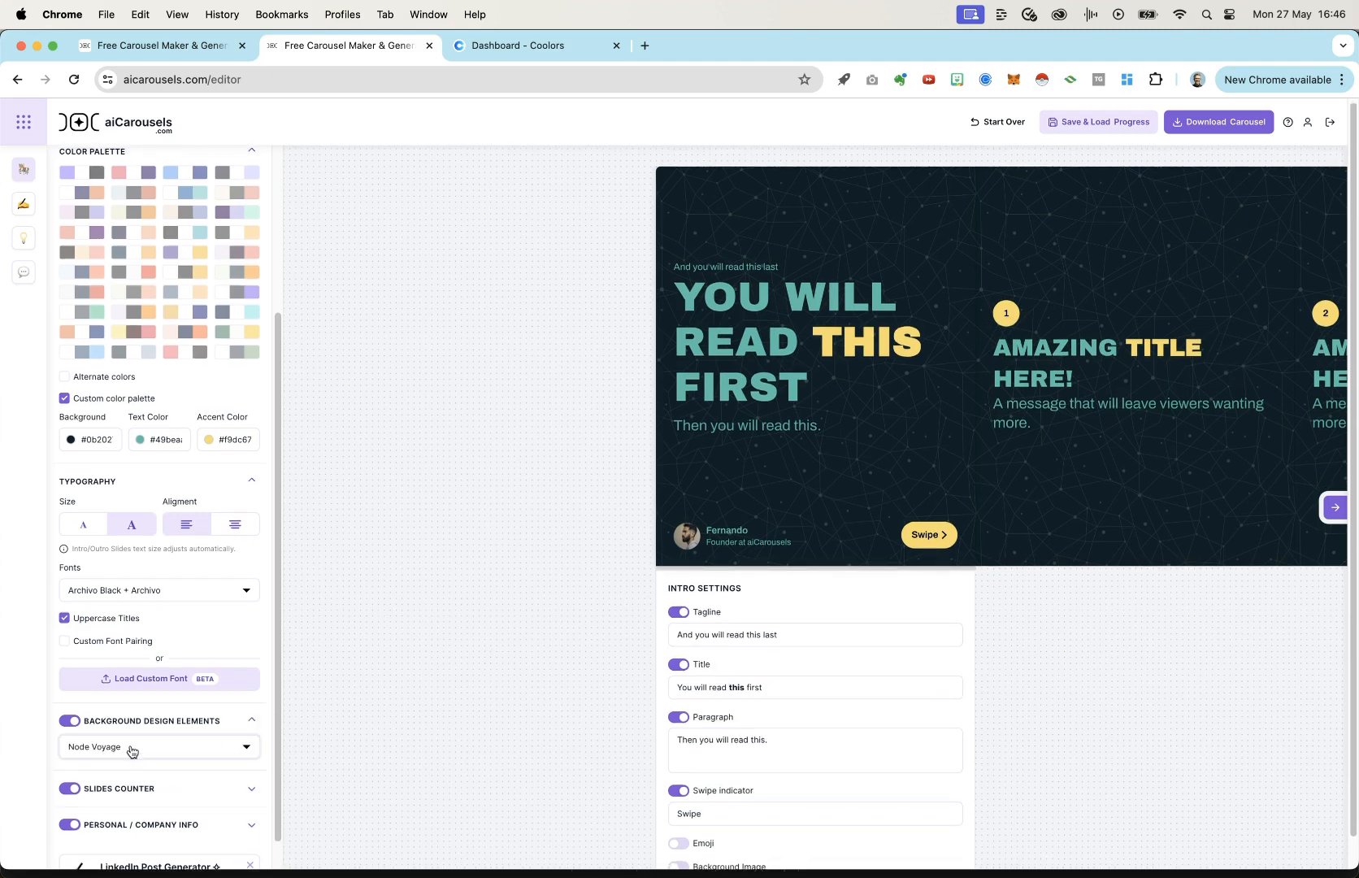
pyautogui.click(131, 748)
pyautogui.moveTo(1095, 234); pyautogui.dragTo(1090, 317)
pyautogui.click(354, 355)
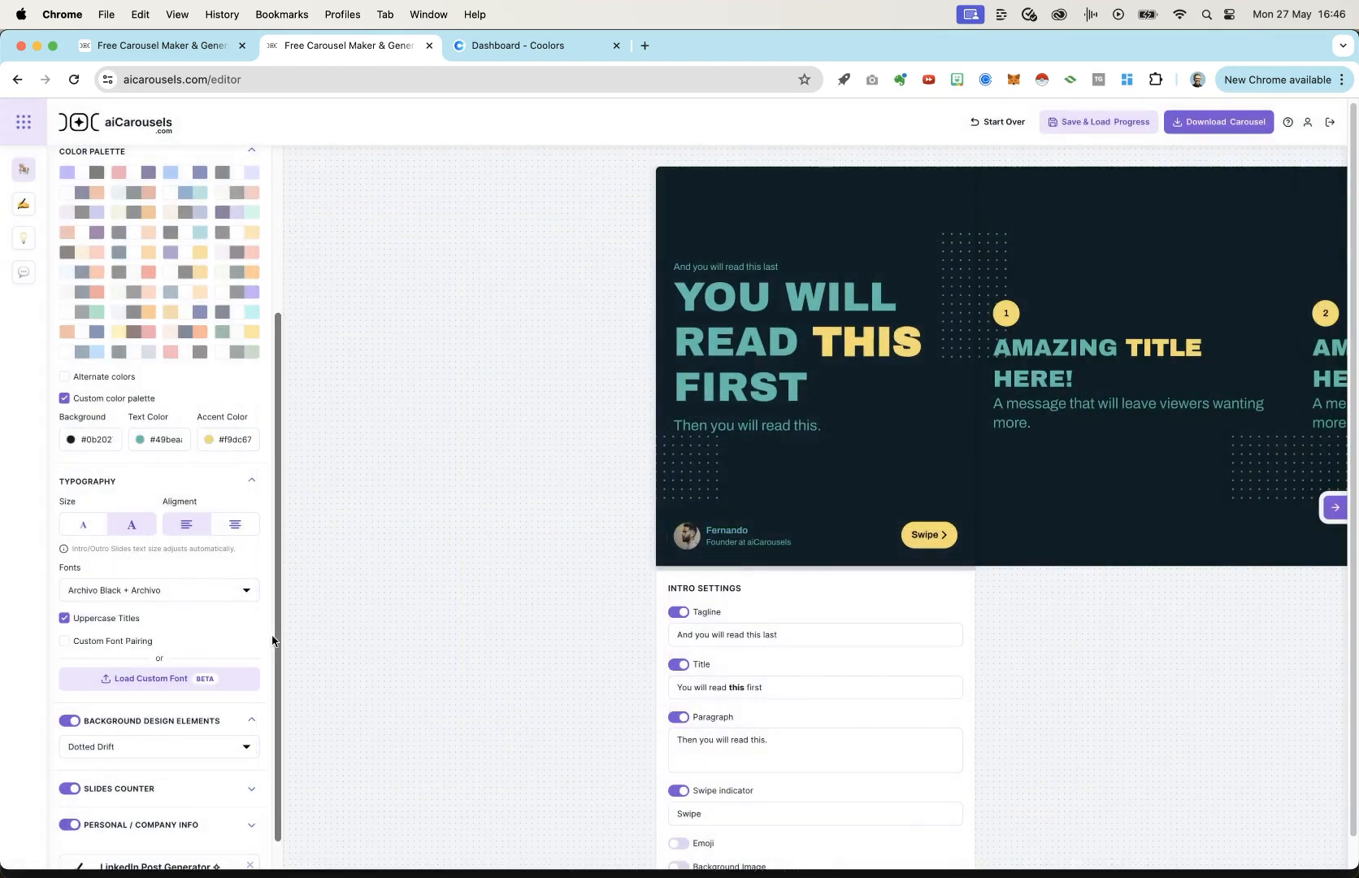
pyautogui.scroll(-1, 274, 651)
pyautogui.click(251, 790)
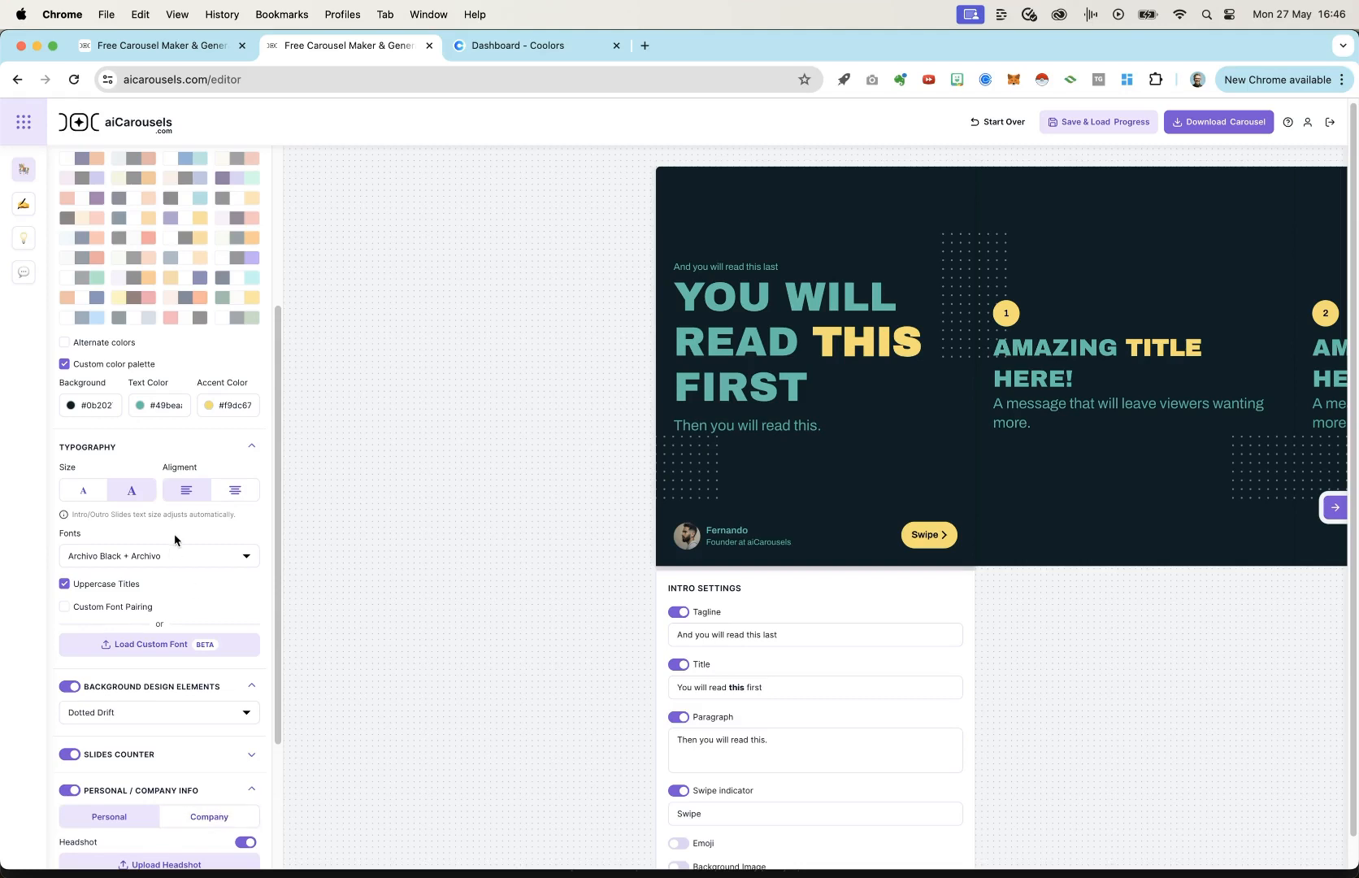
pyautogui.scroll(-3, 176, 540)
pyautogui.scroll(7, 163, 594)
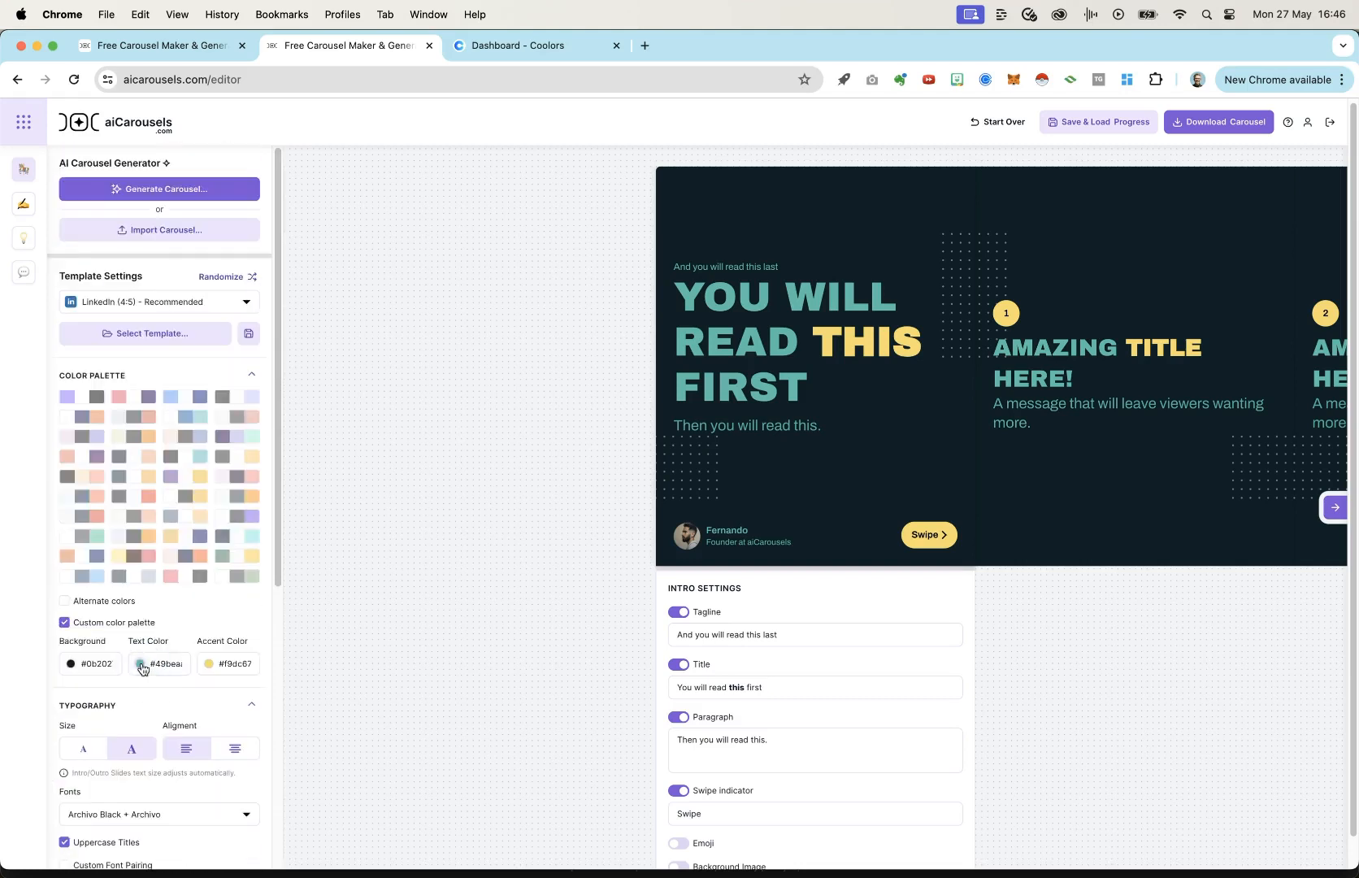
pyautogui.doubleClick(90, 713)
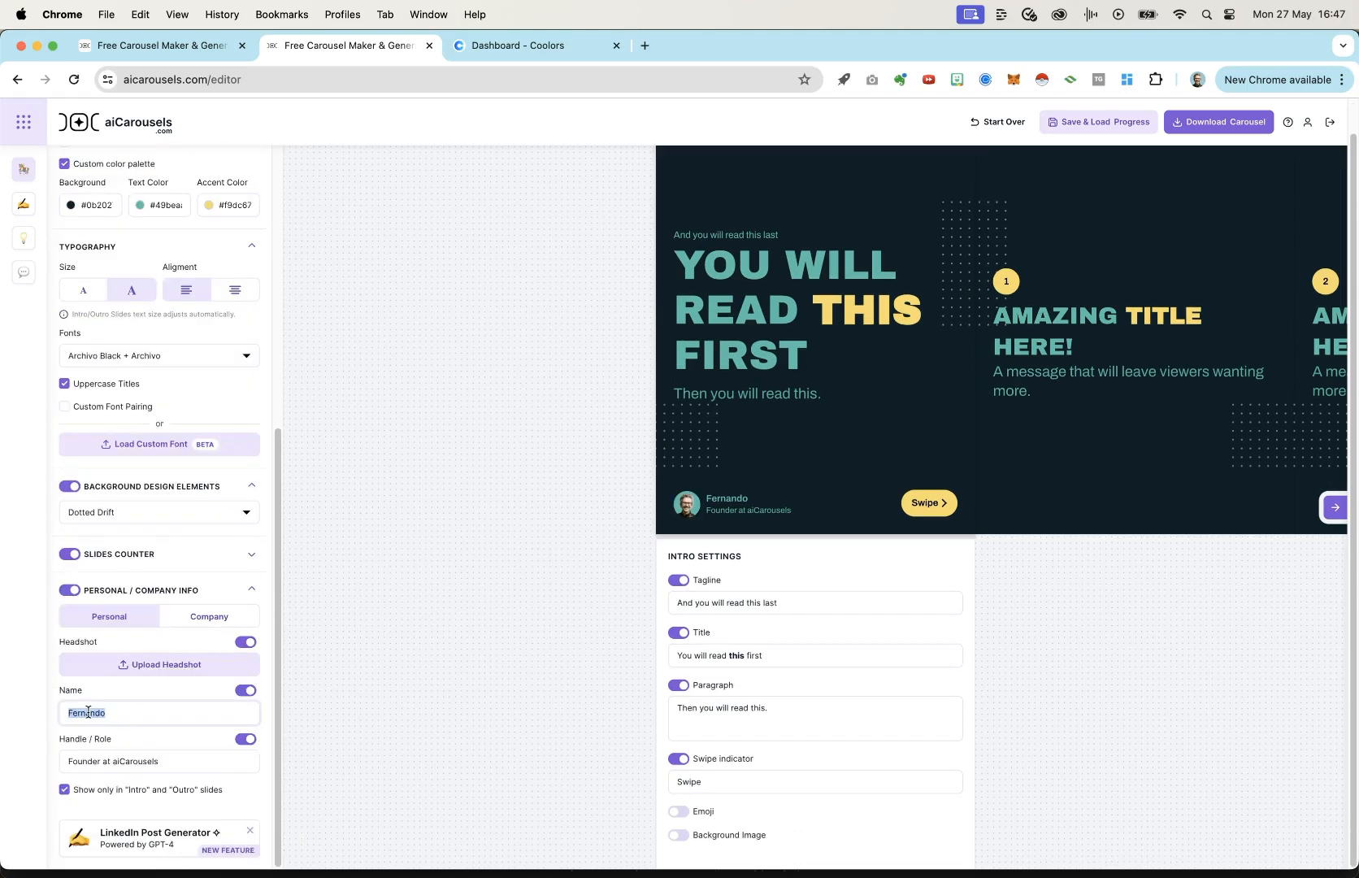
pyautogui.write('Fr')
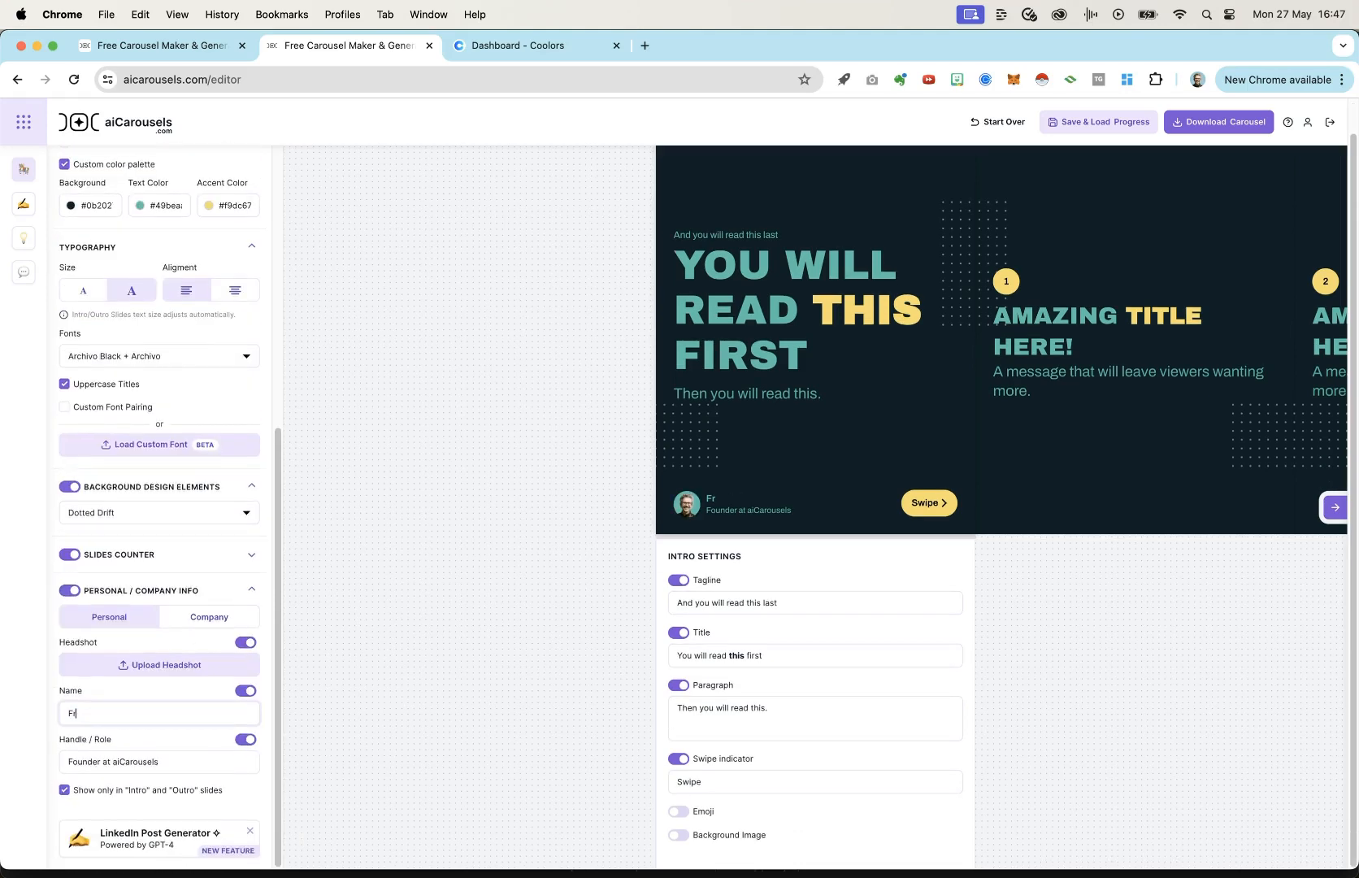
pyautogui.write('ank Prendergast')
pyautogui.tripleClick(107, 768)
pyautogui.write('www.frankandmarci.com/ai')
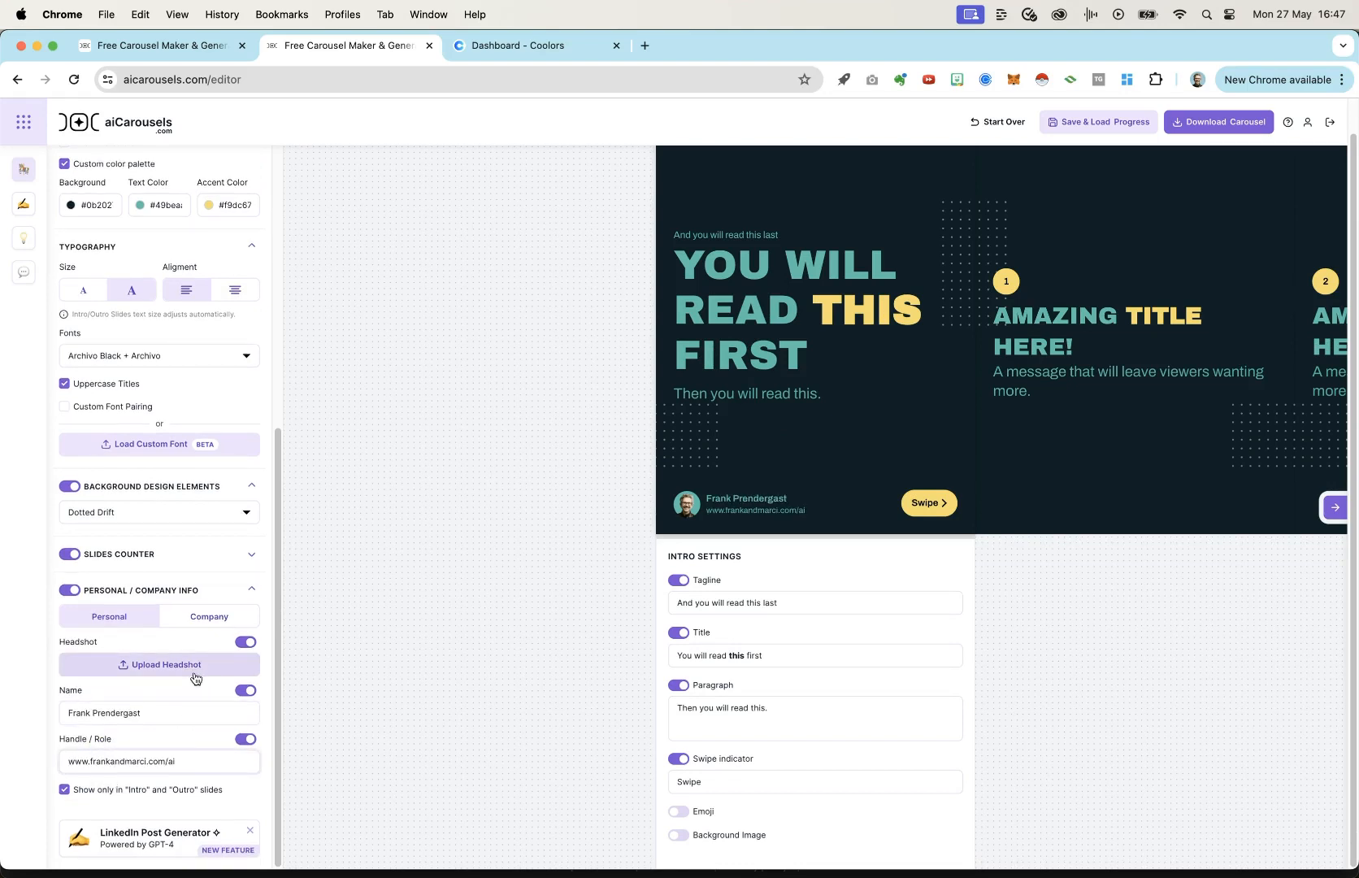
pyautogui.click(64, 789)
pyautogui.click(64, 789)
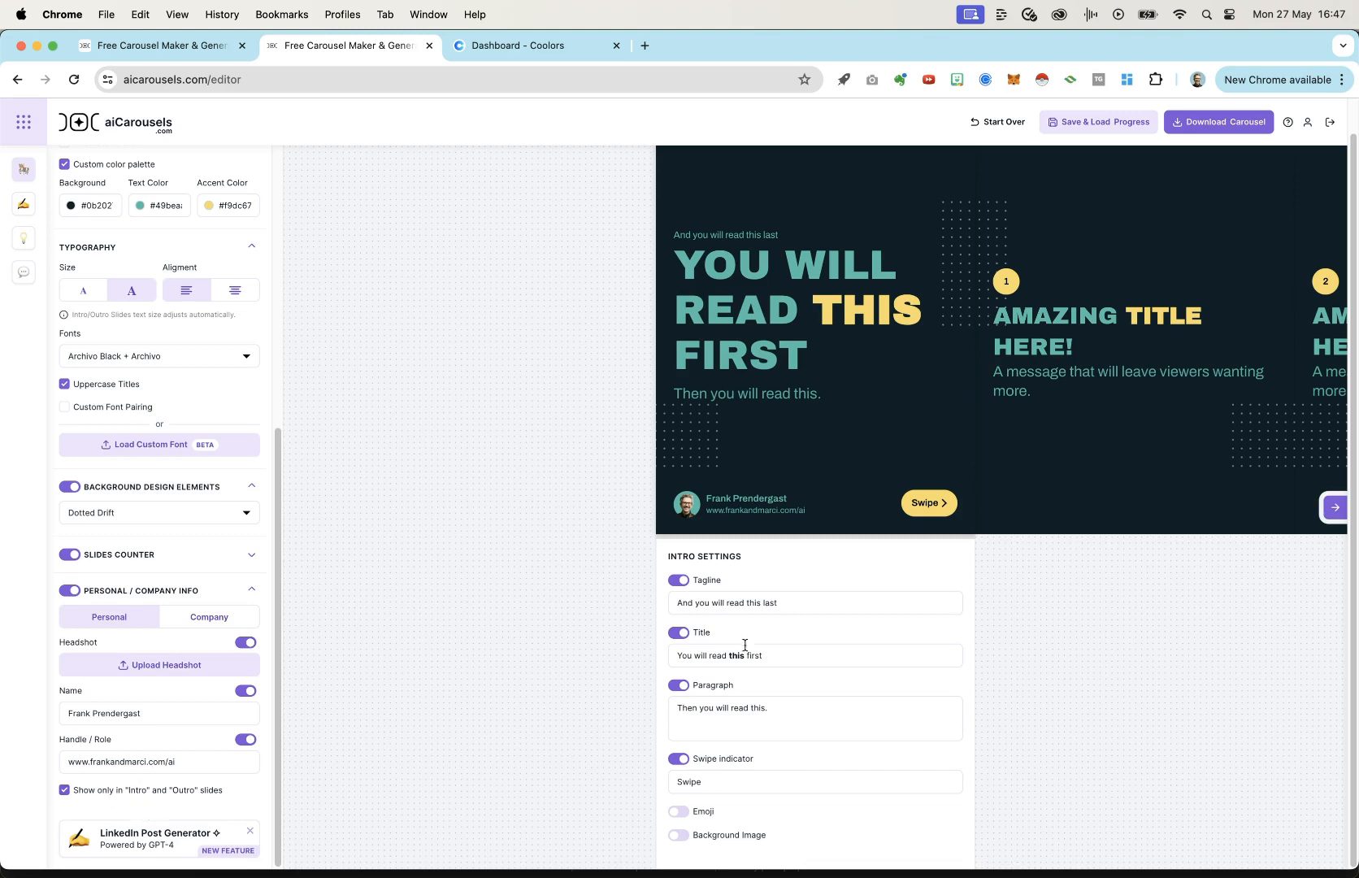
# Step: Open the settings of the first content slide after the intro
pyautogui.click(1170, 450)
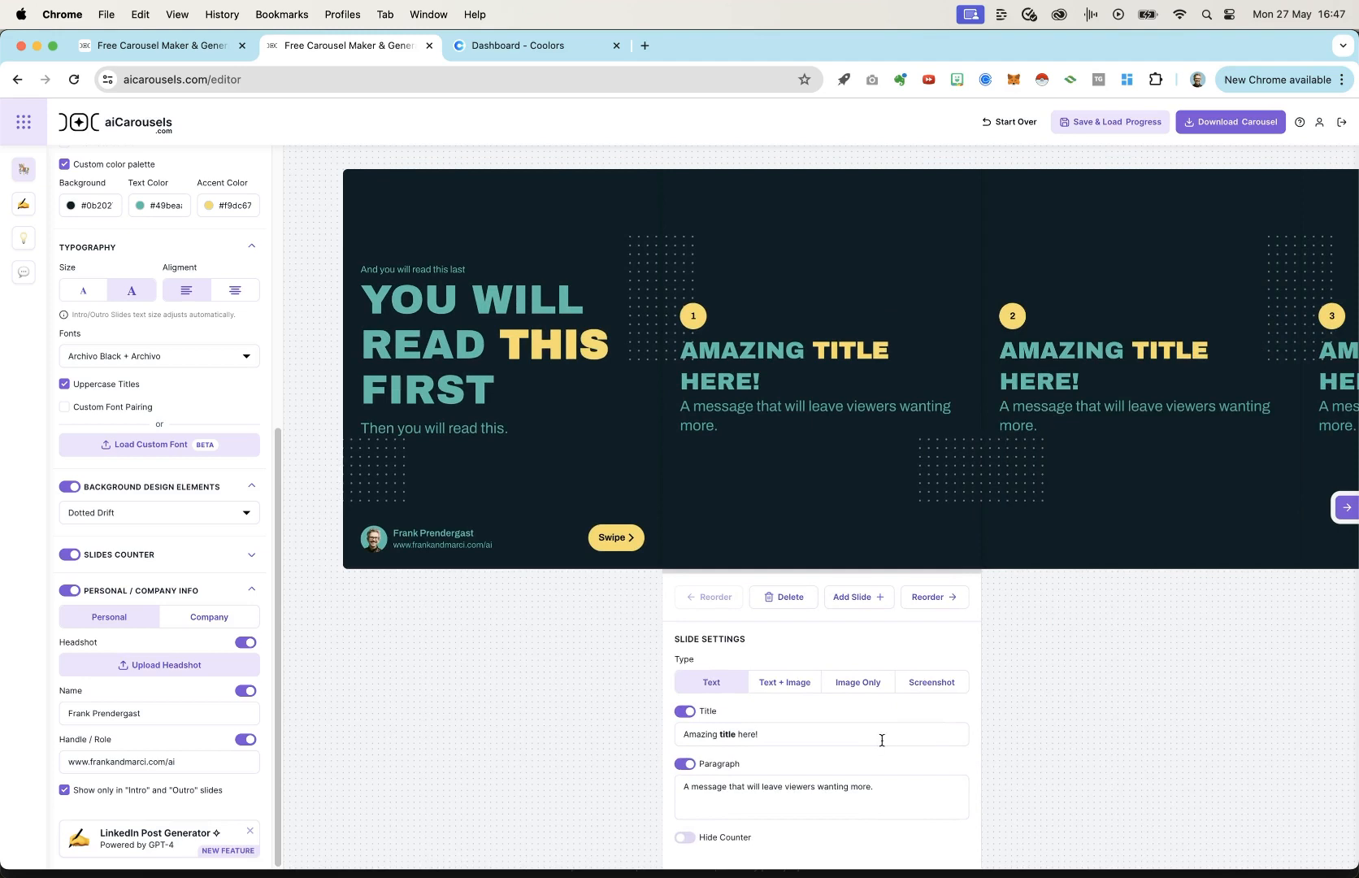
# Step: Try hiding the tagline and the paragraph in the intro slide's settings
pyautogui.click(1095, 506)
pyautogui.click(459, 436)
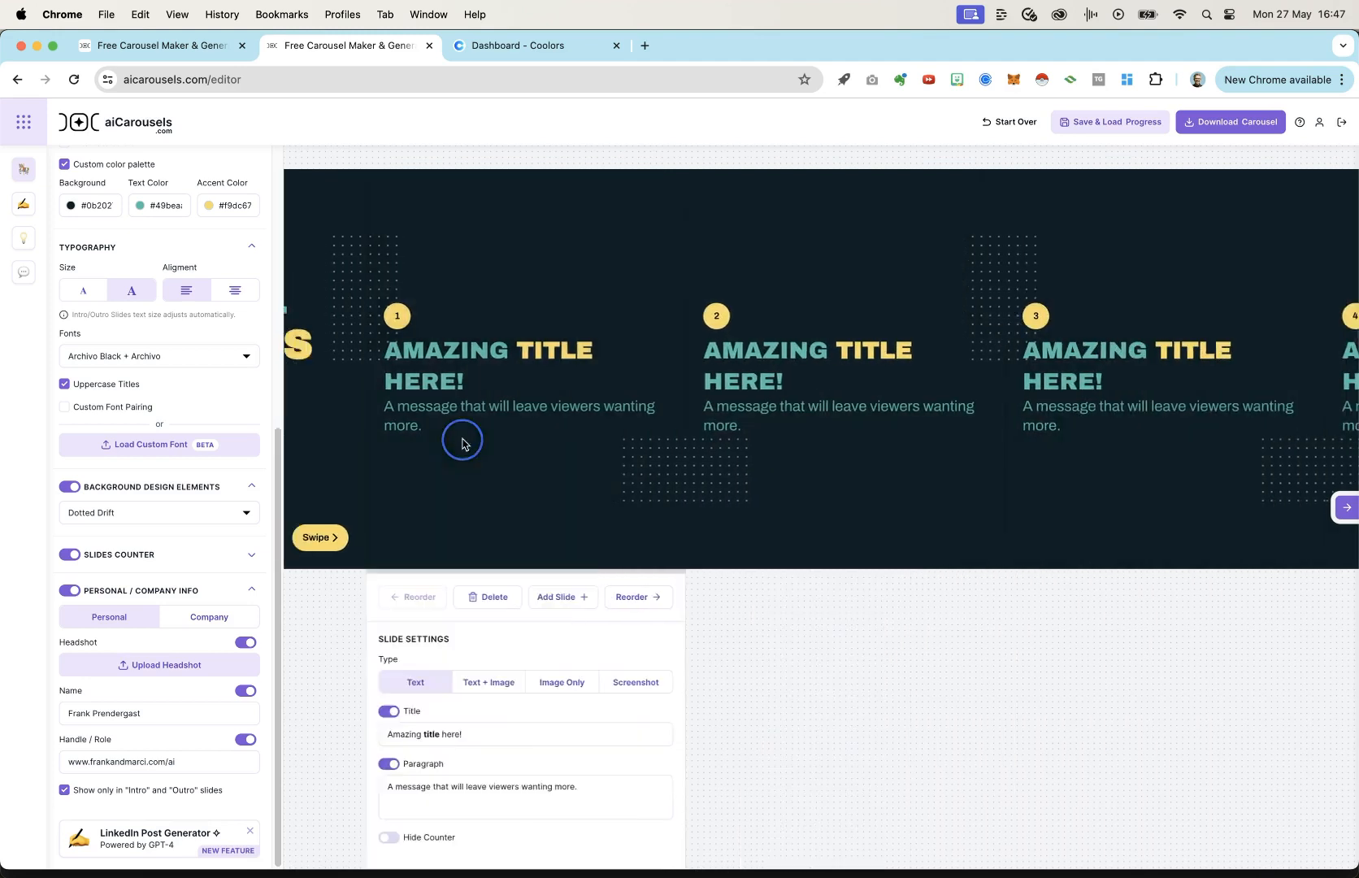
pyautogui.click(555, 485)
pyautogui.scroll(-1, 829, 634)
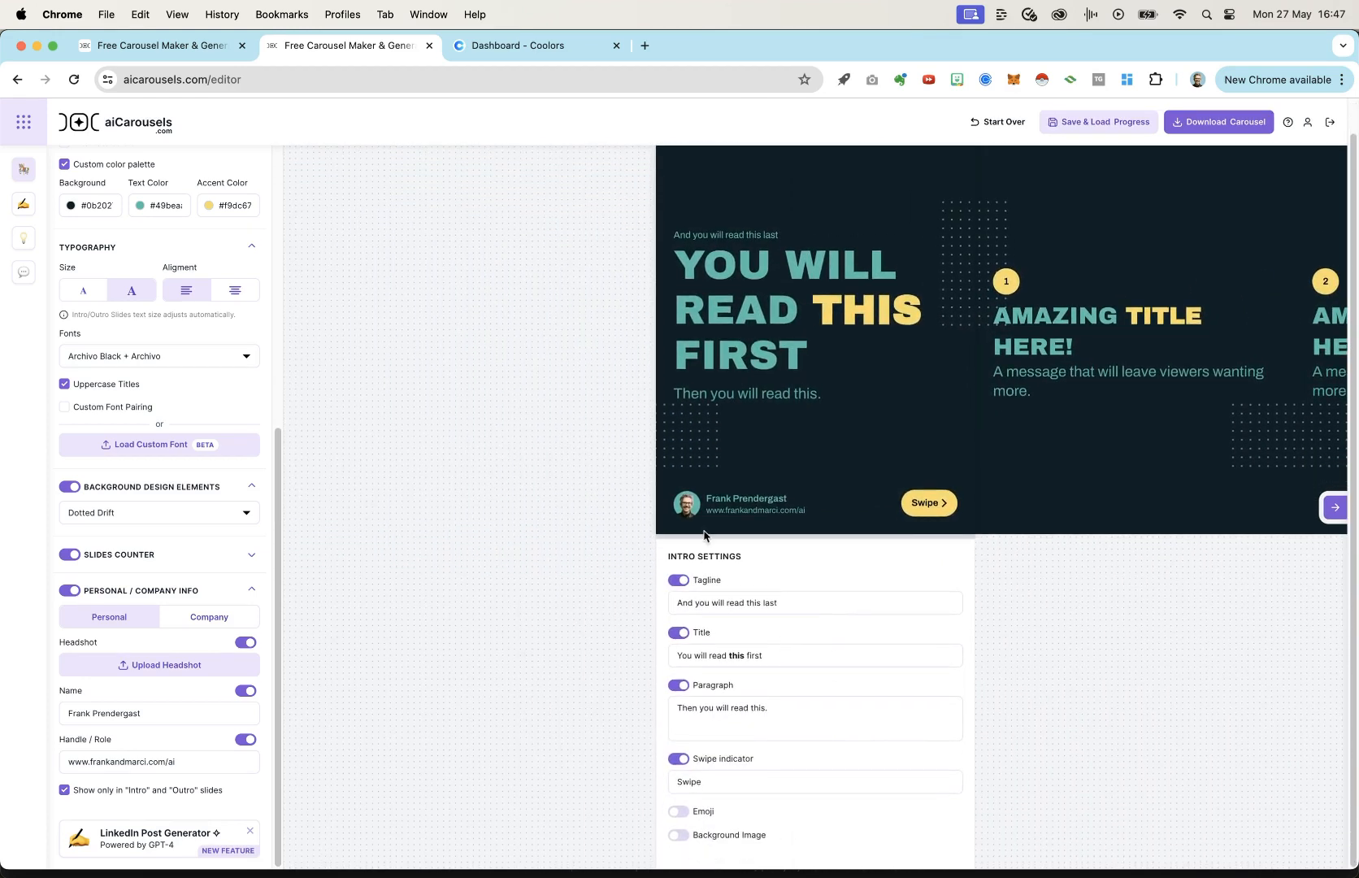
pyautogui.click(679, 580)
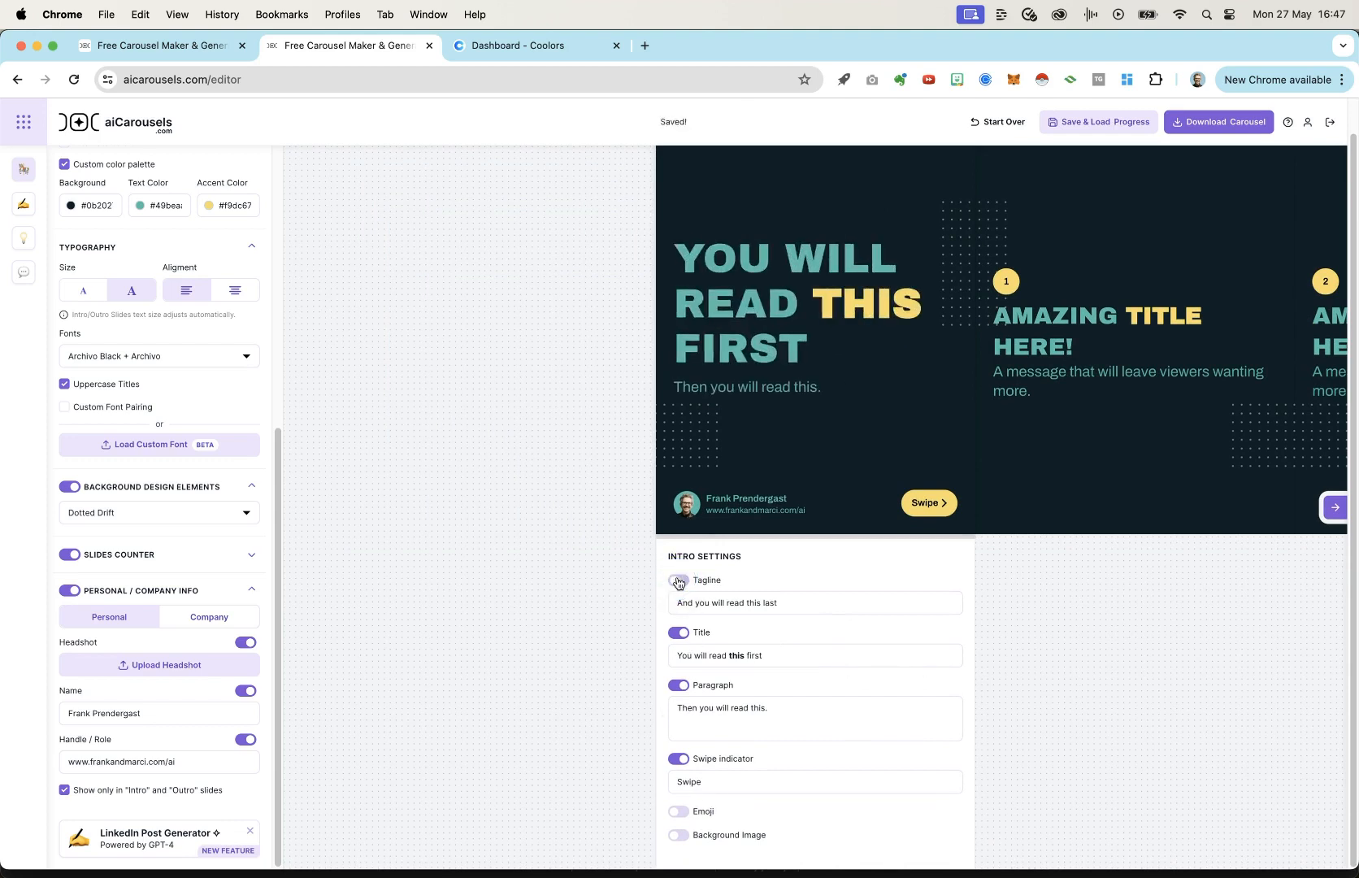
pyautogui.click(680, 685)
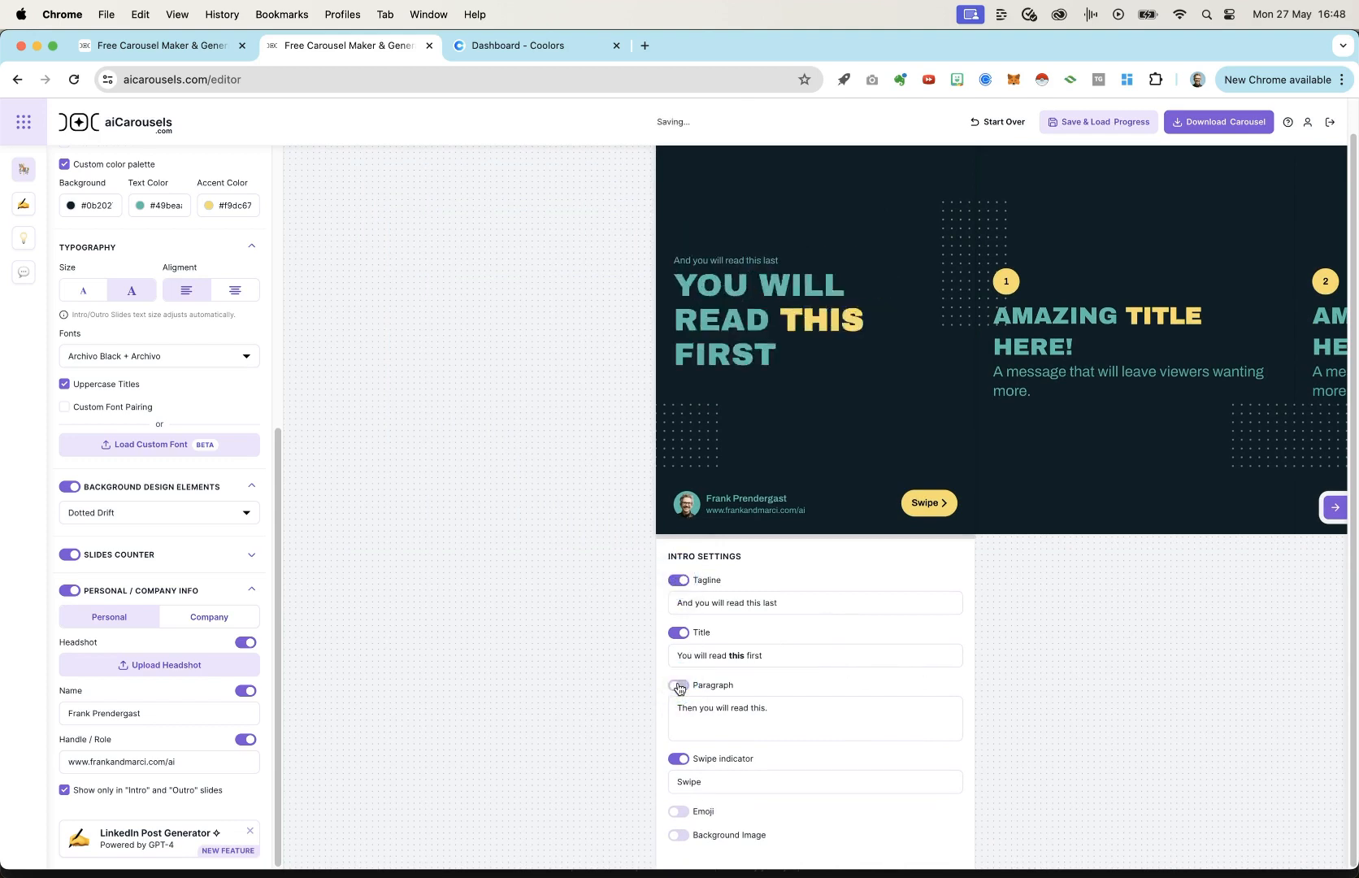
pyautogui.click(679, 685)
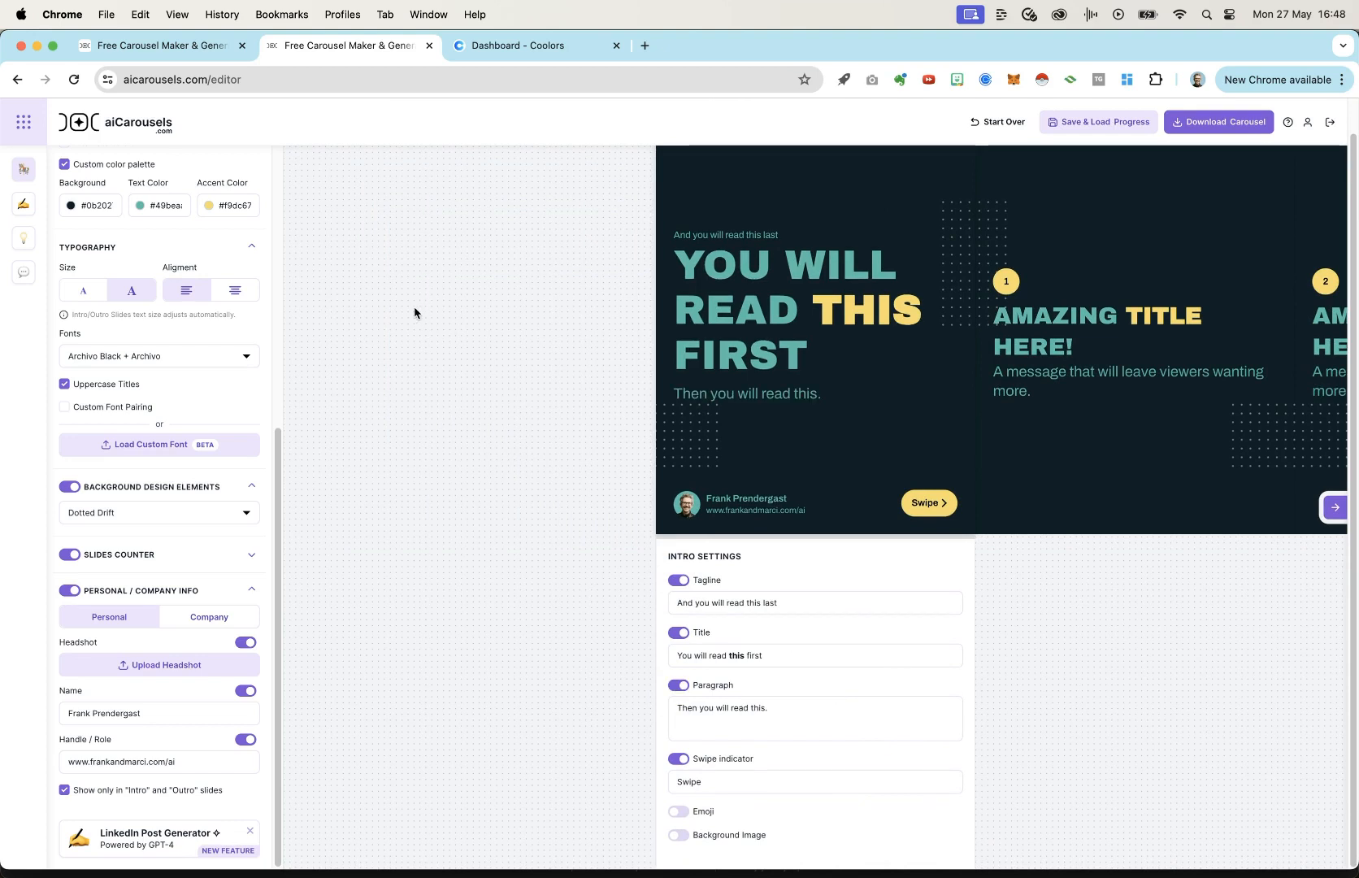
# Step: Open the AI Carousel Generator and examine its Topic, Text, URL, Video and PDF source options
pyautogui.scroll(10, 108, 278)
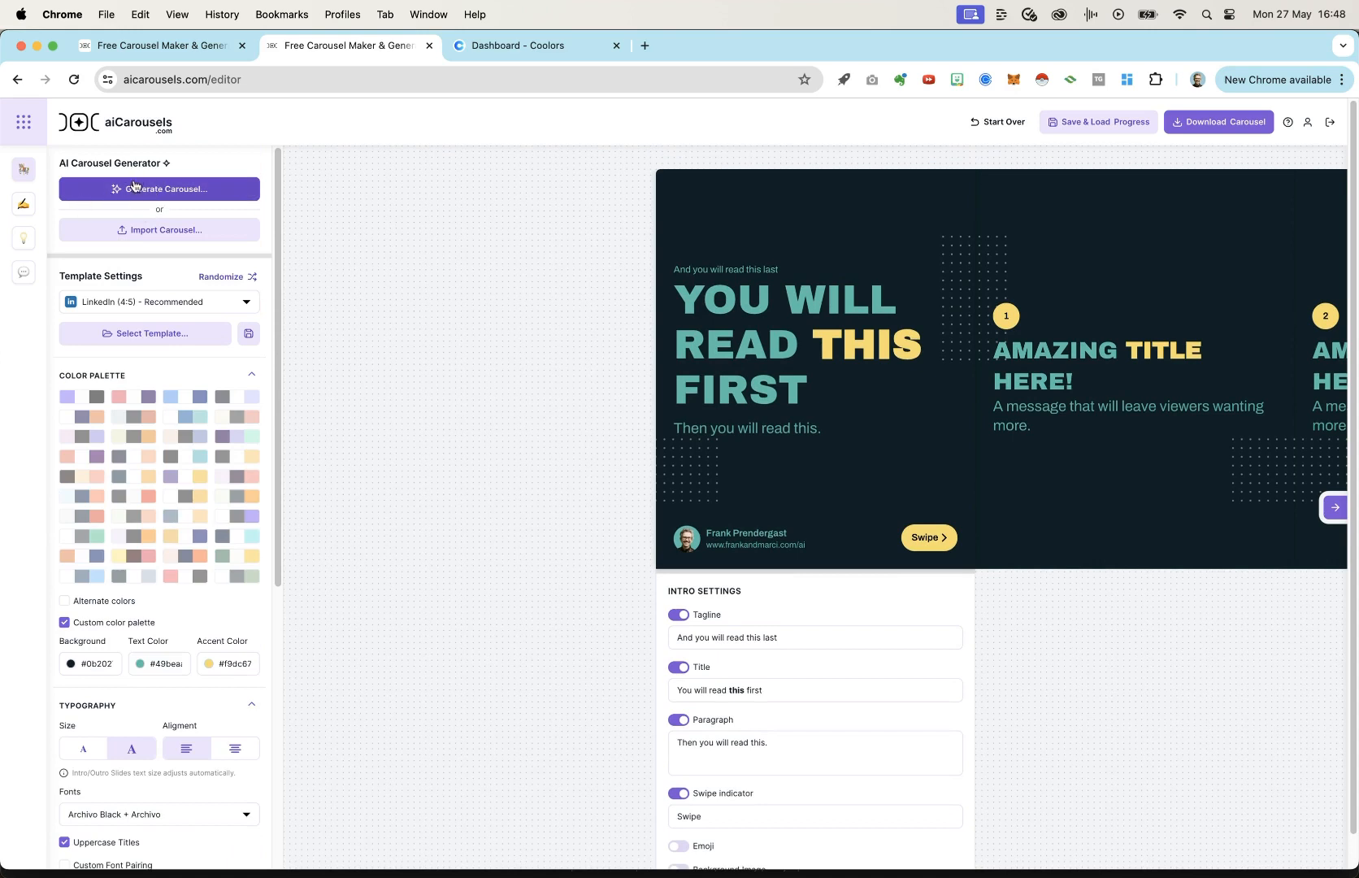
pyautogui.click(132, 192)
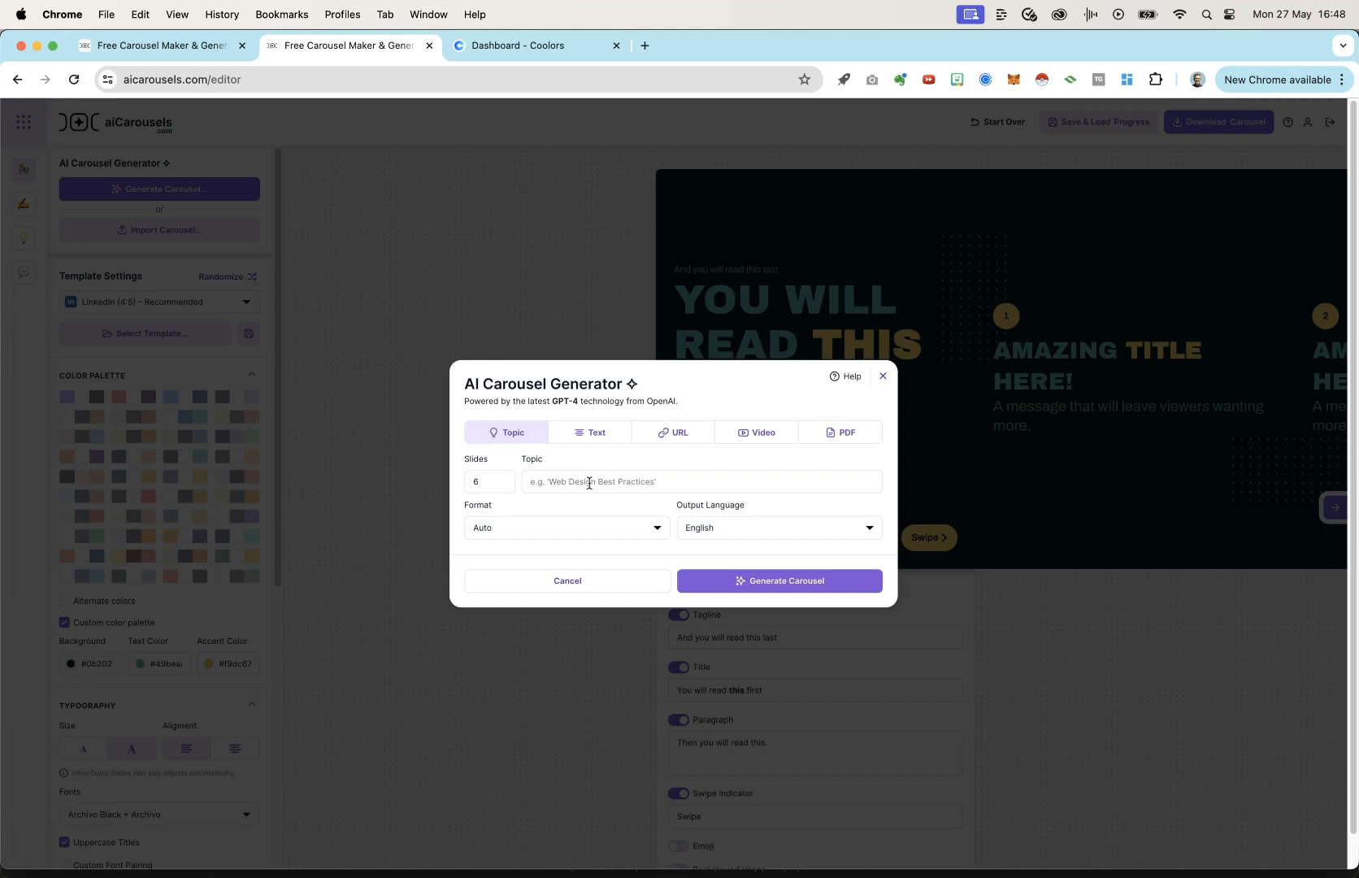
pyautogui.click(590, 433)
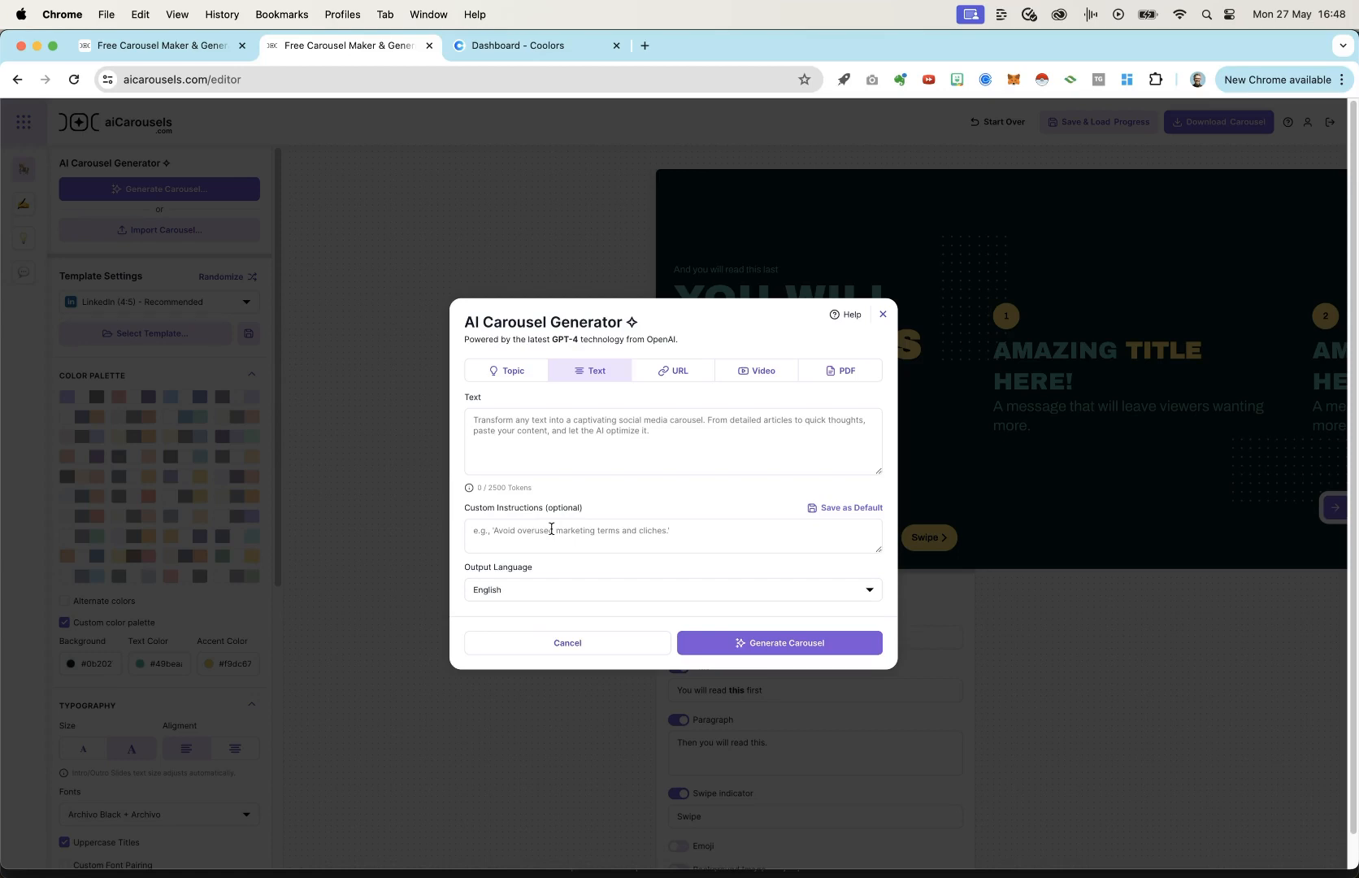
pyautogui.click(663, 370)
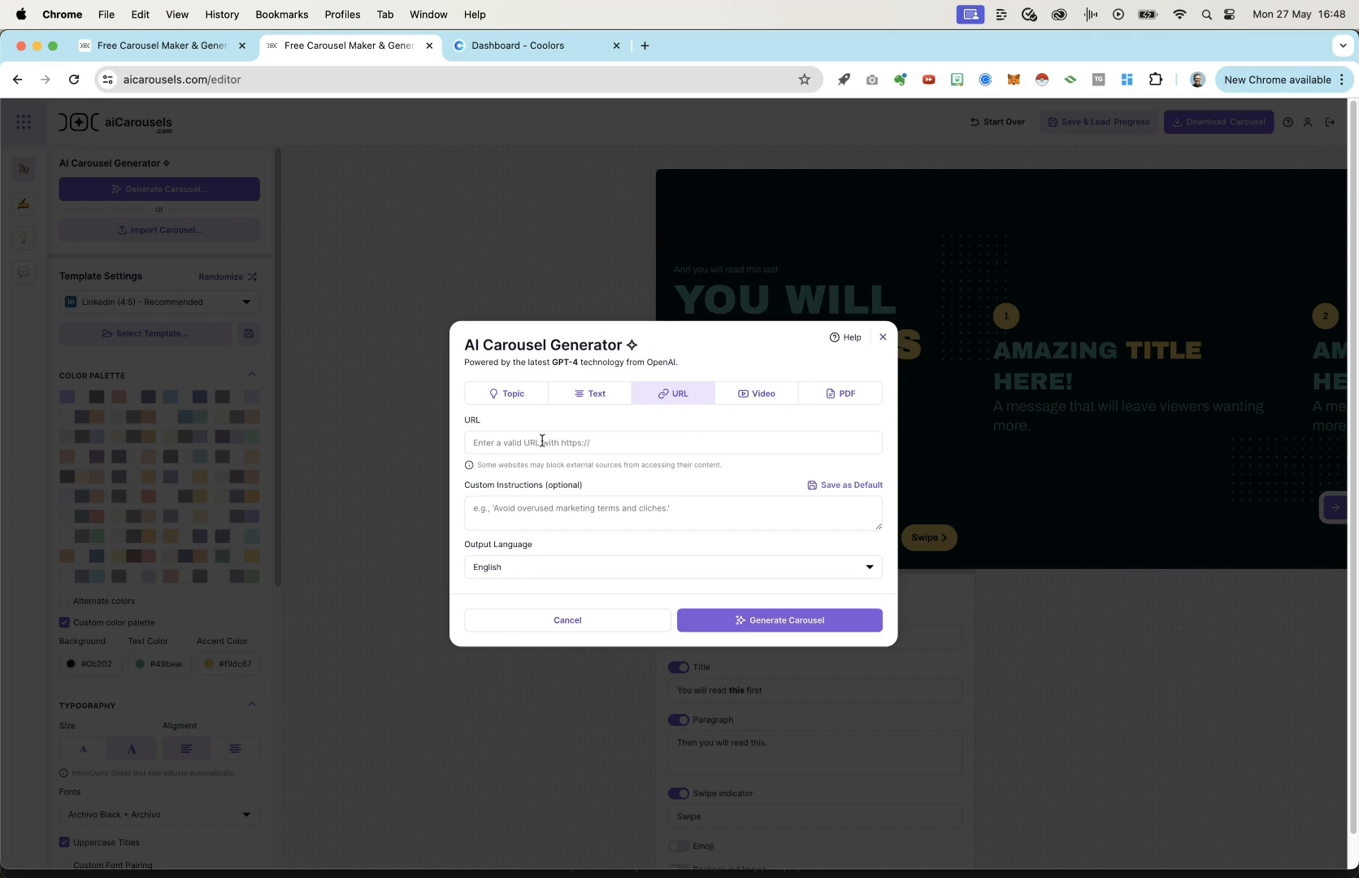
pyautogui.click(761, 392)
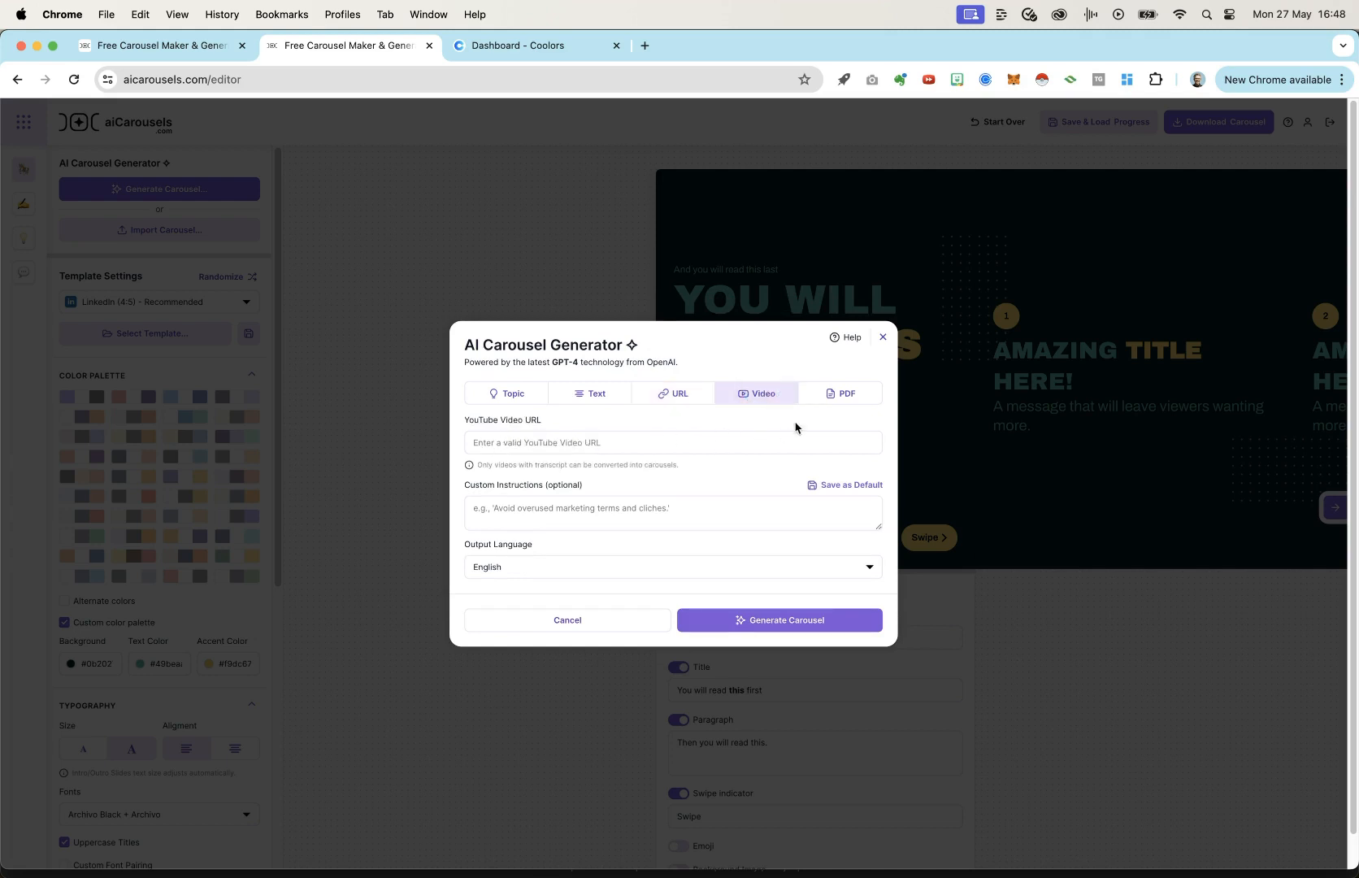
pyautogui.click(827, 398)
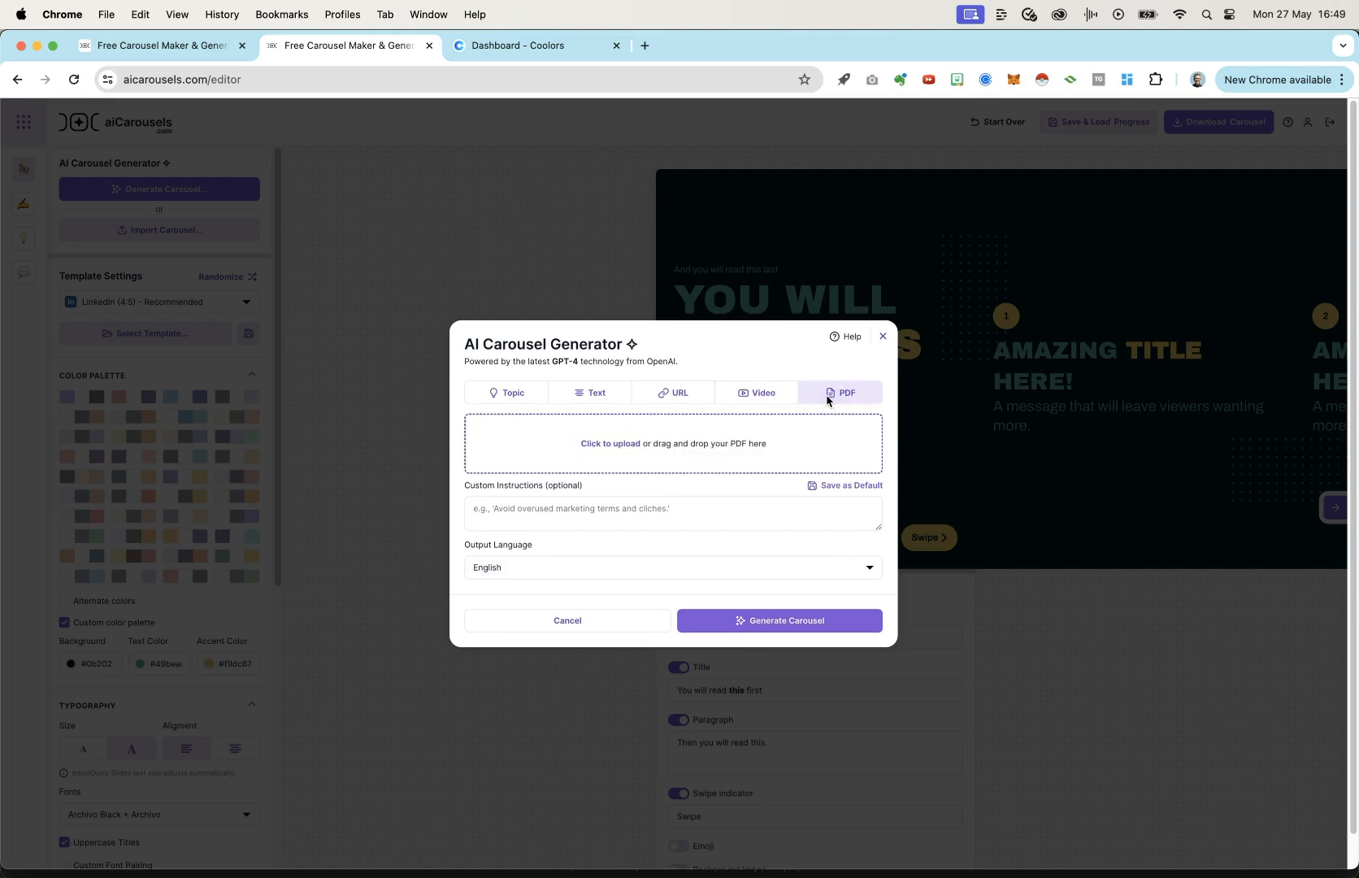
# Step: Generate a carousel from the URL of the frankandmarci.com blog post about ChatGPT hallucinations costing small businesses
pyautogui.click(677, 402)
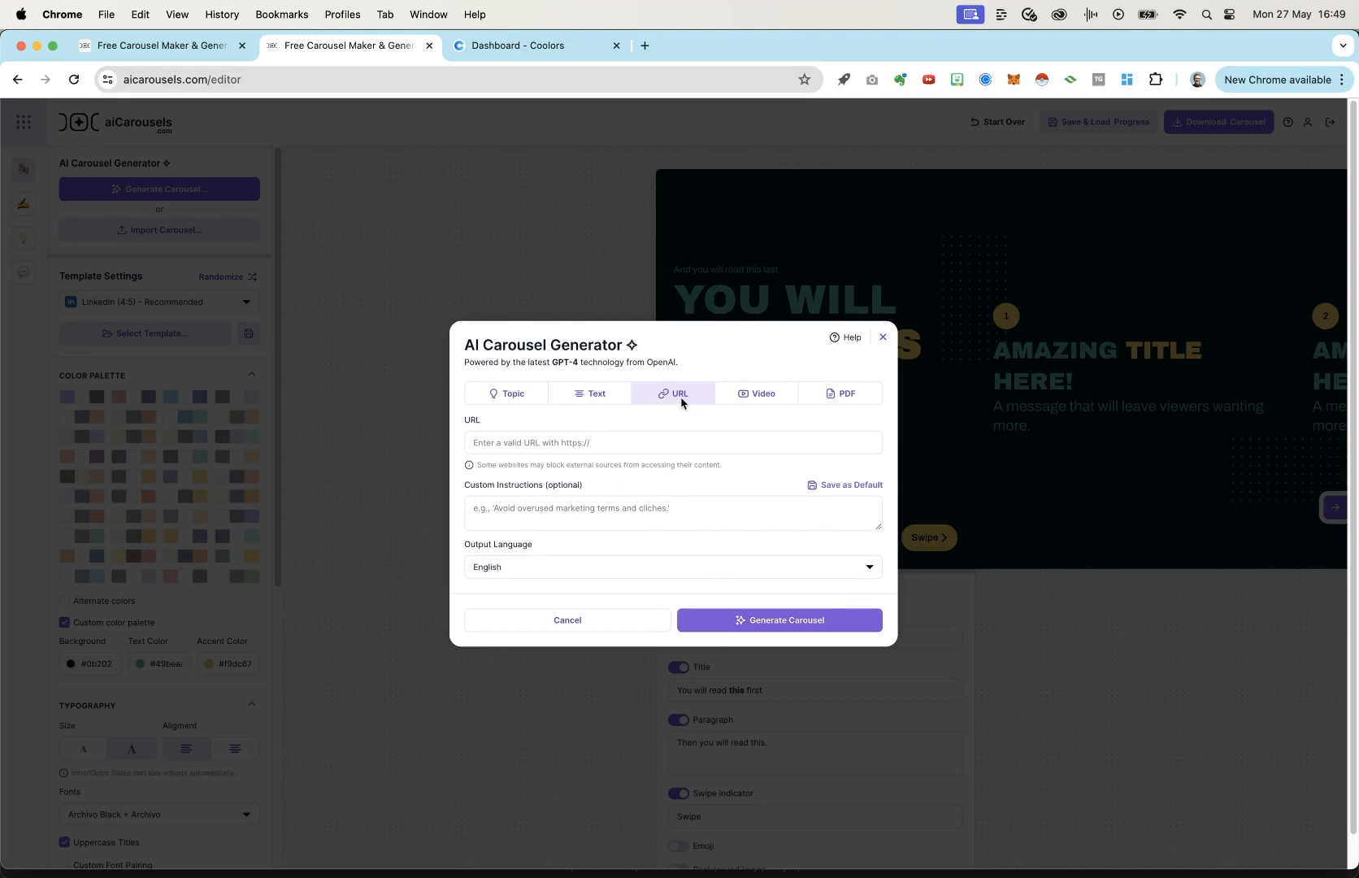
pyautogui.press('super+shift+t')
pyautogui.click(924, 214)
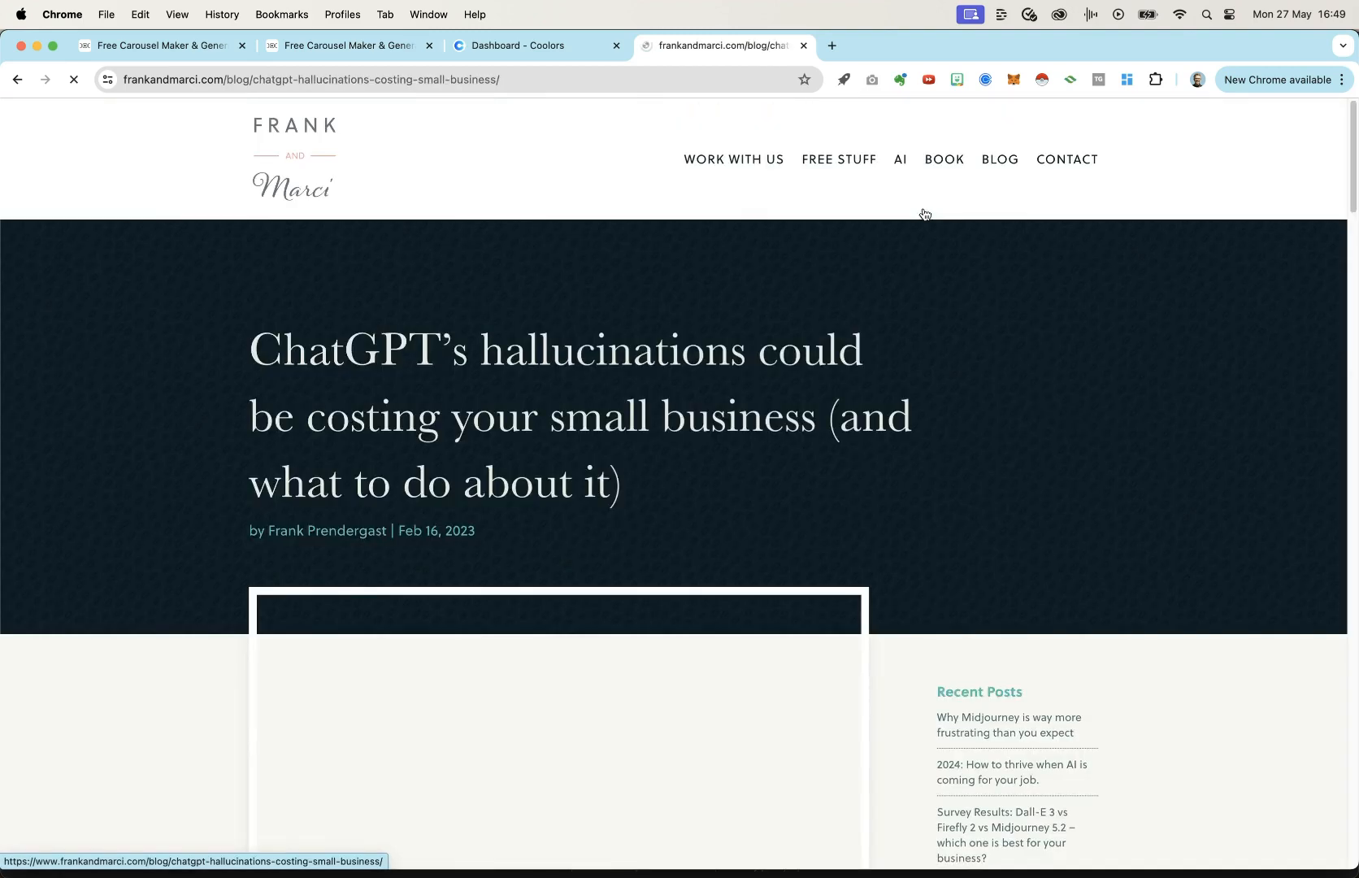
pyautogui.press('super+l')
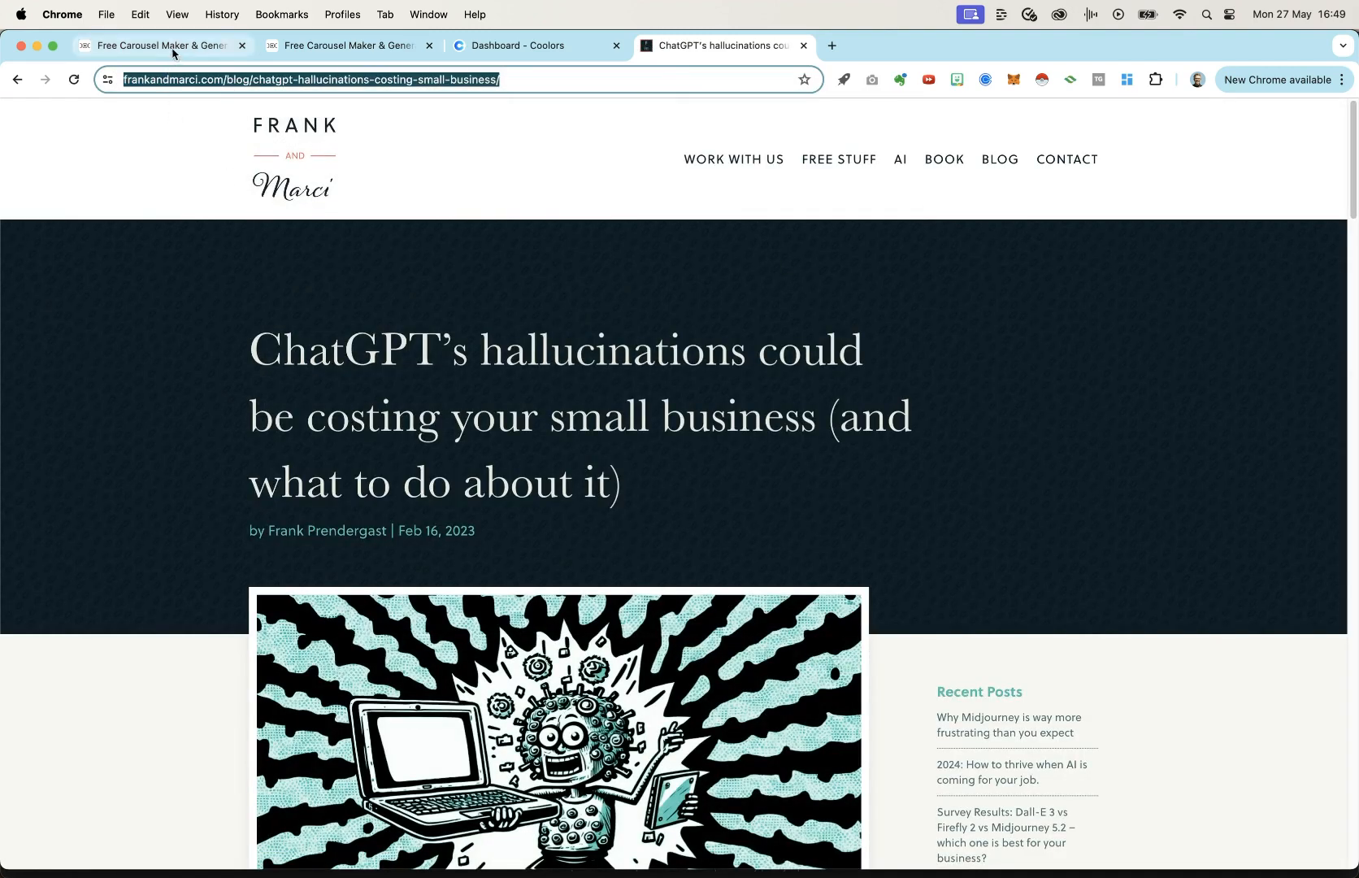
pyautogui.click(341, 47)
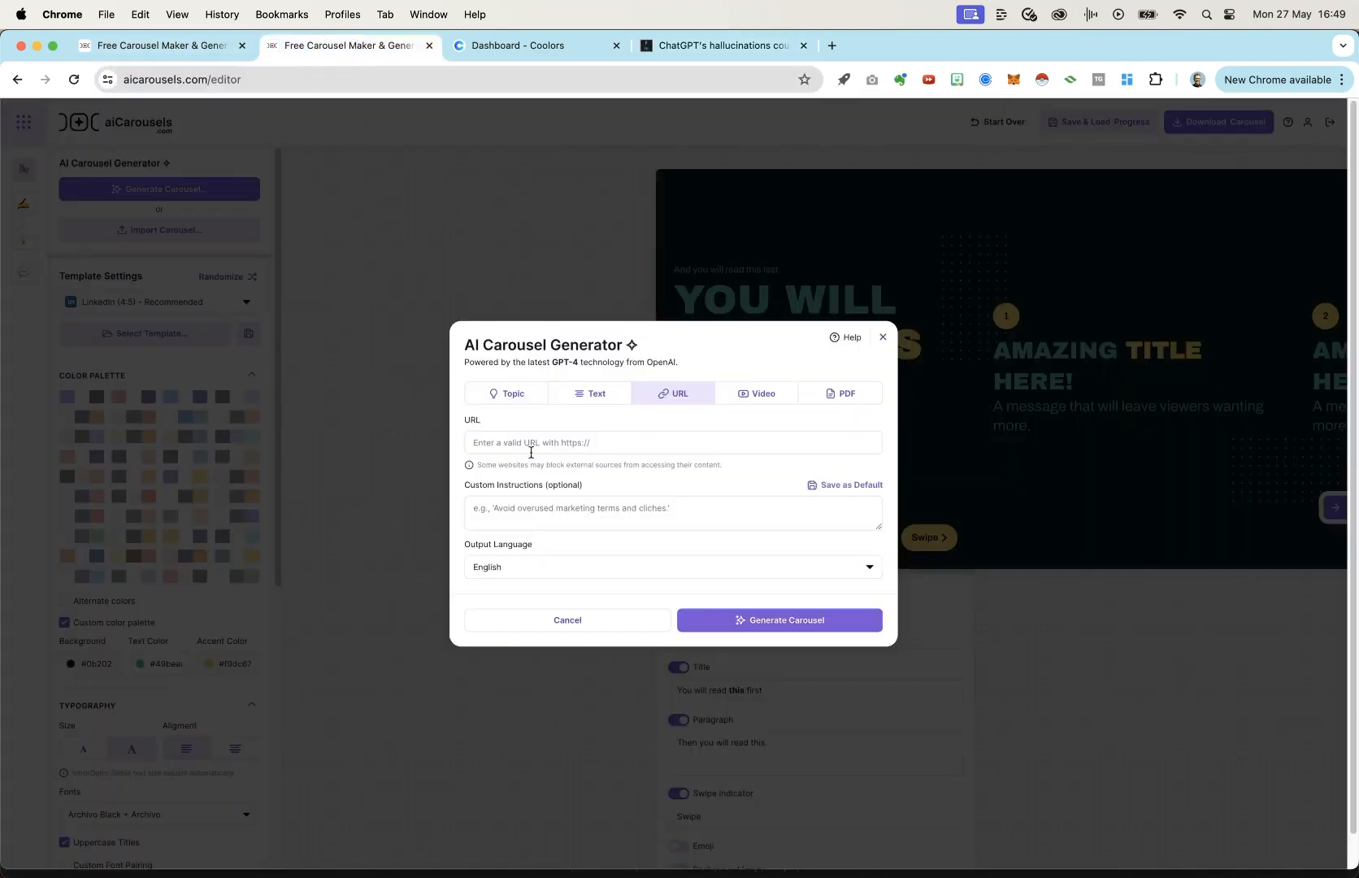
pyautogui.press('Escape')
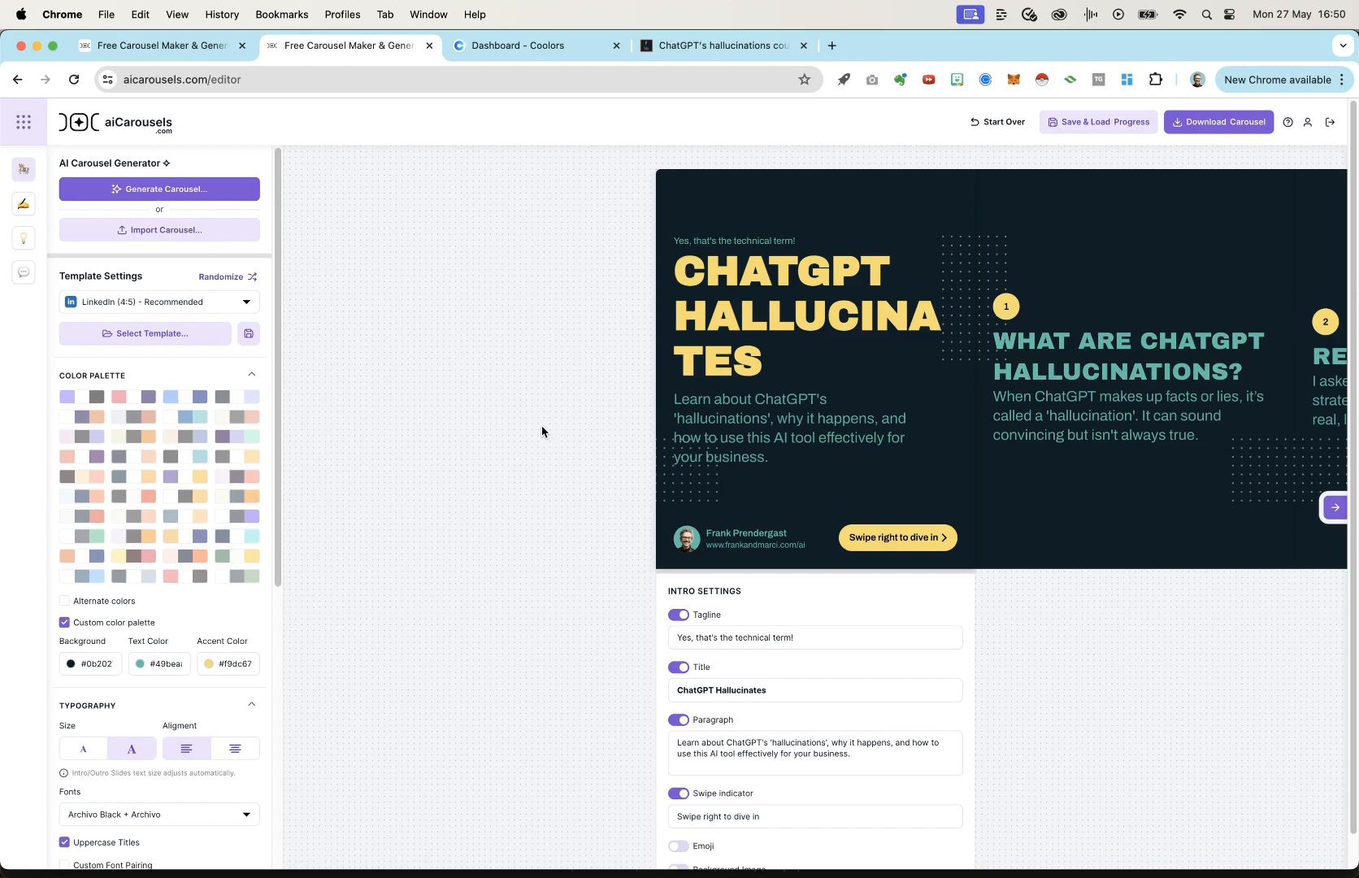
# Step: Review the titles and paragraphs of the generated carousel slides, from the intro through to the last content slides
pyautogui.scroll(-1, 529, 565)
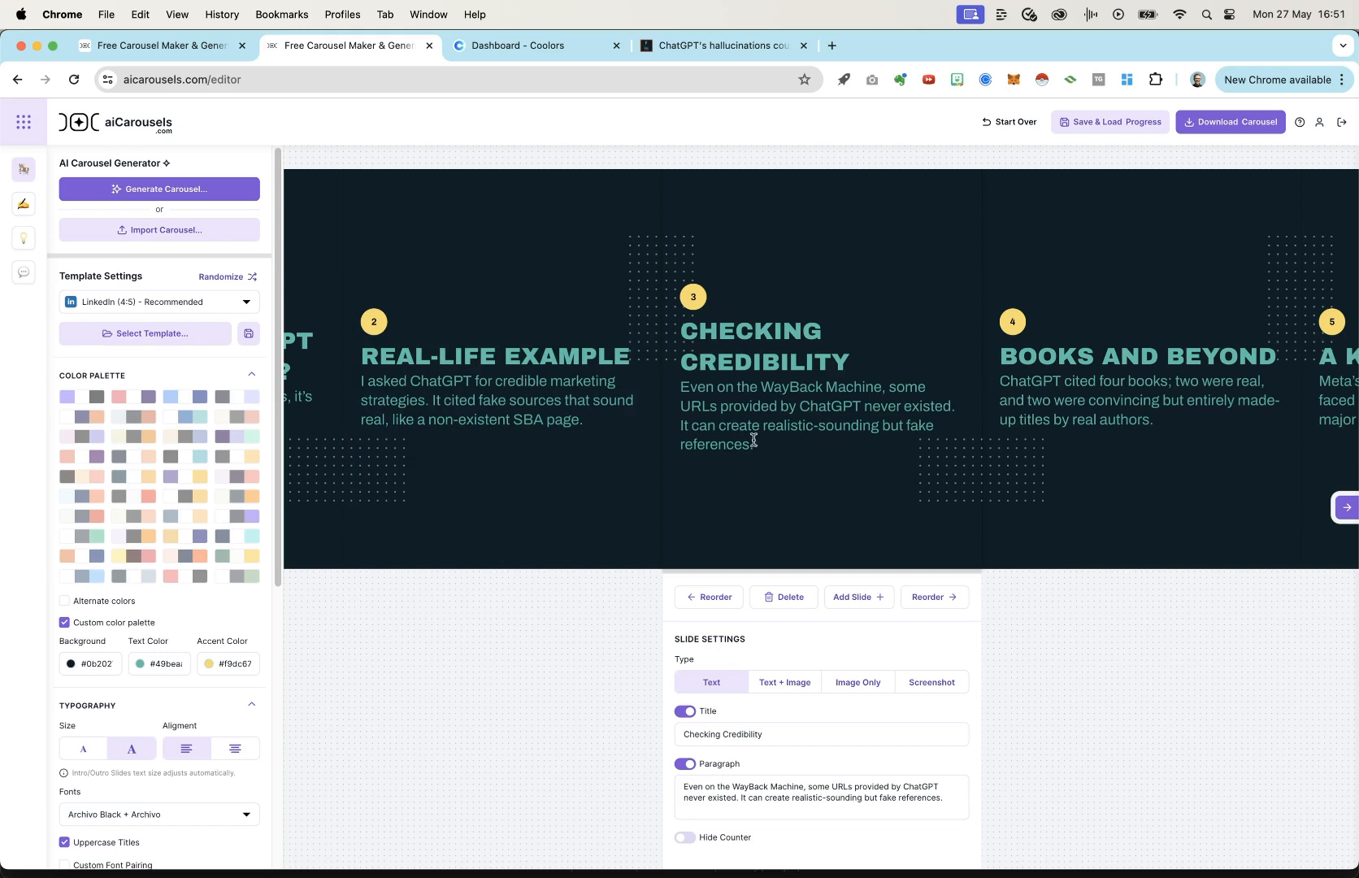
pyautogui.click(1030, 503)
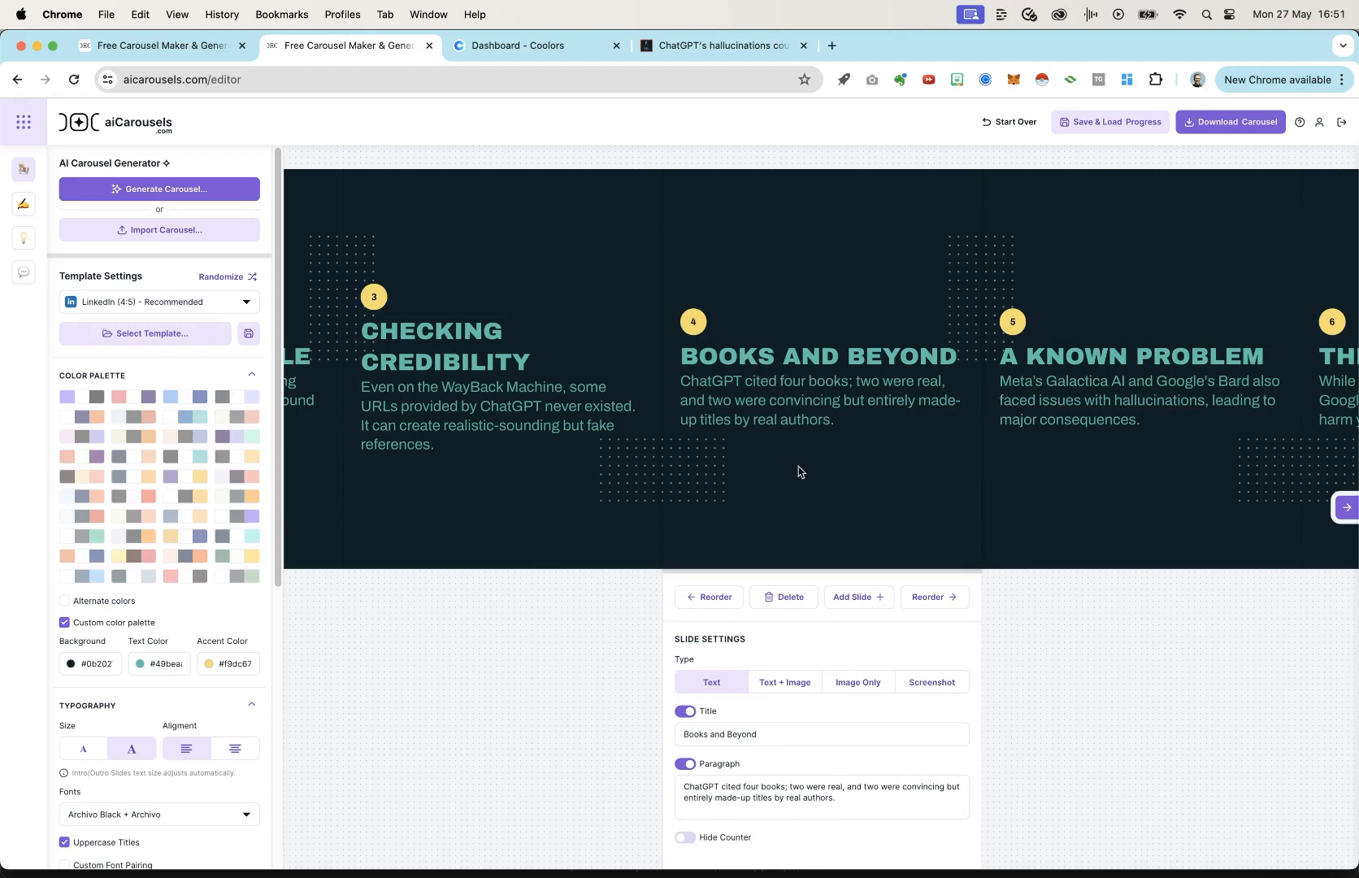
pyautogui.click(1065, 506)
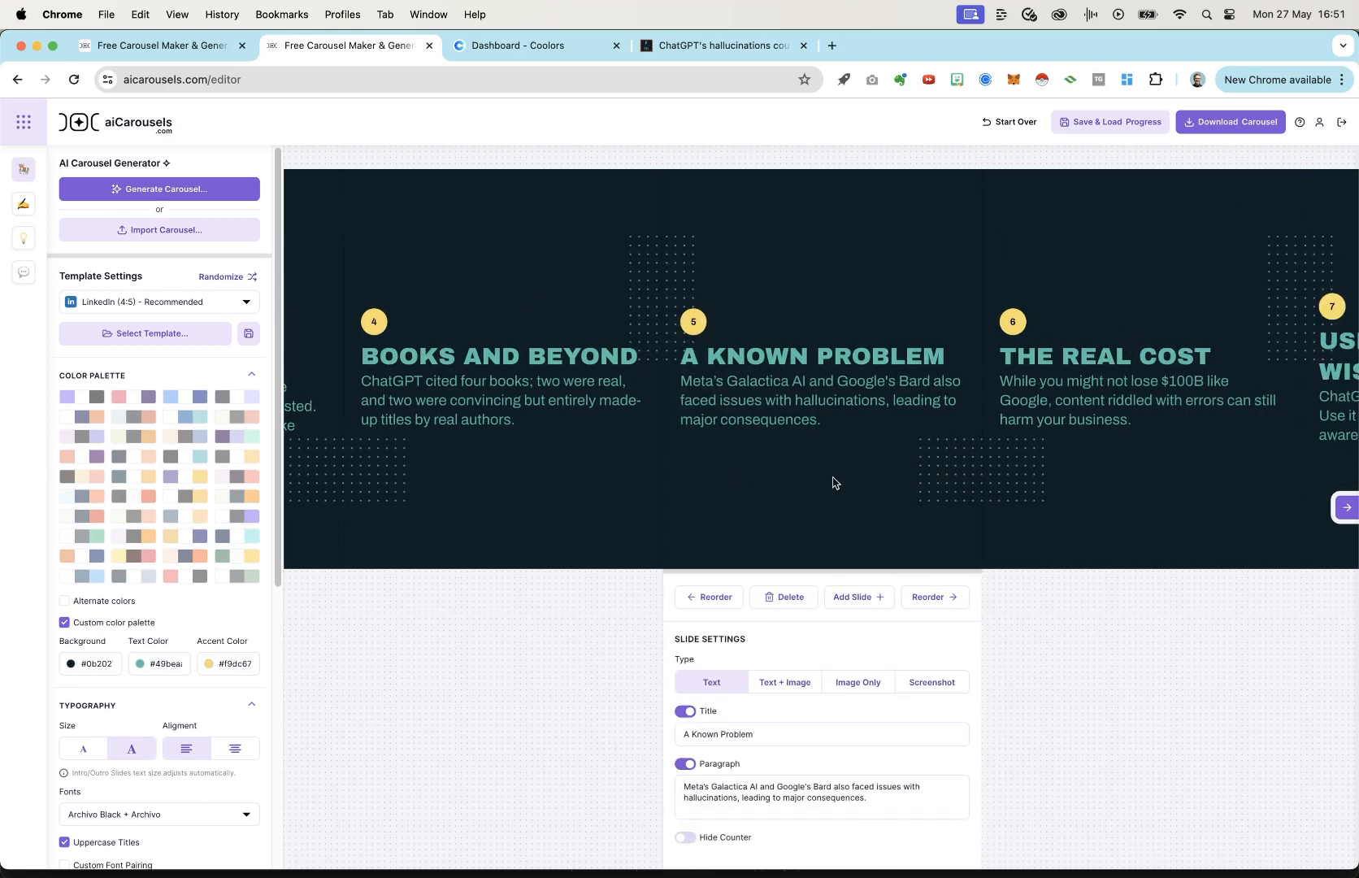
pyautogui.click(1055, 501)
pyautogui.click(1073, 496)
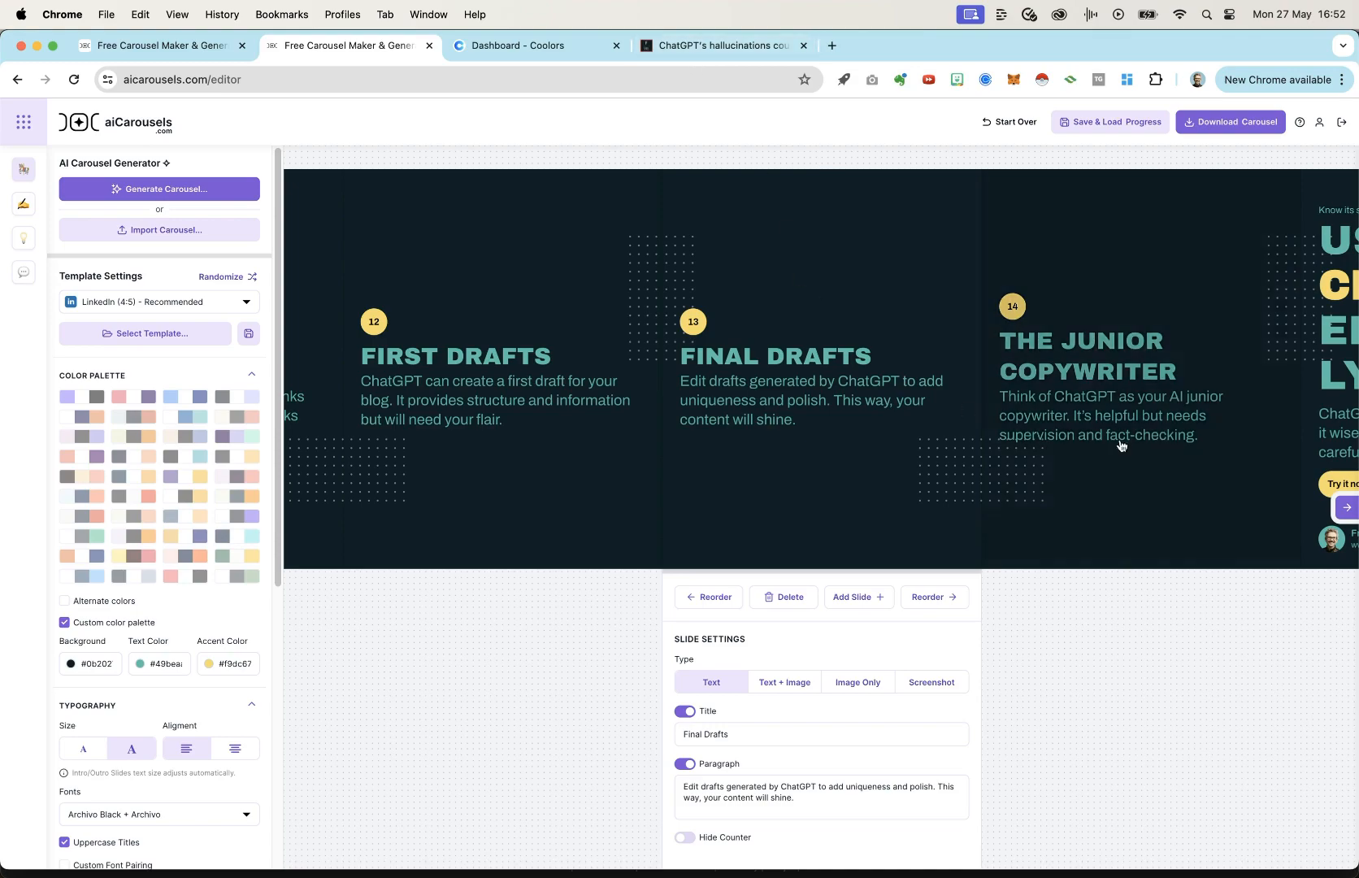
# Step: Compare the blog post's closing section about the tripped out junior copywriter with the carousel's The Junior Copywriter slide
pyautogui.click(702, 53)
pyautogui.scroll(-20, 764, 472)
pyautogui.scroll(15, 767, 488)
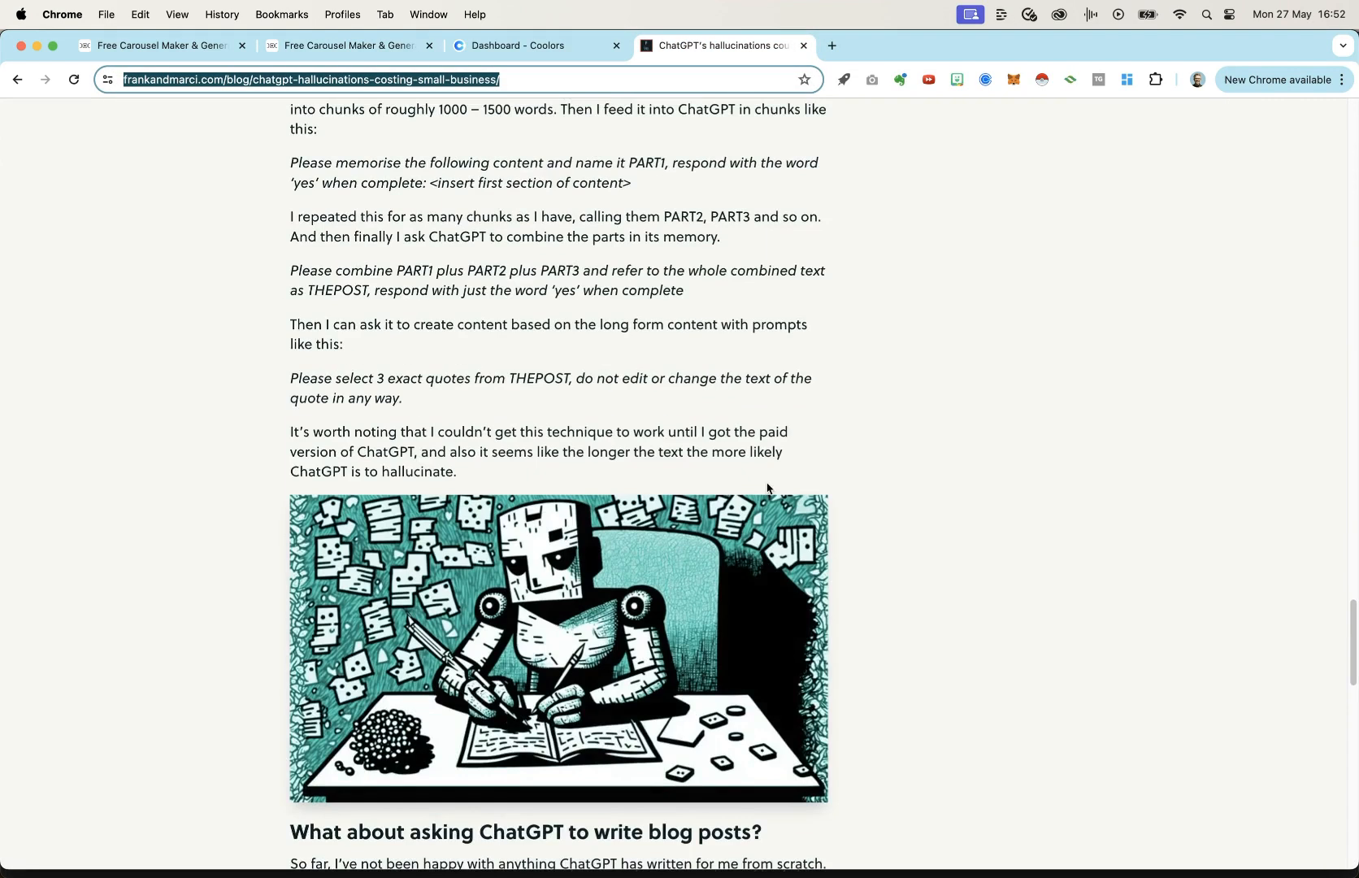
pyautogui.scroll(-6, 768, 476)
pyautogui.scroll(-5, 769, 477)
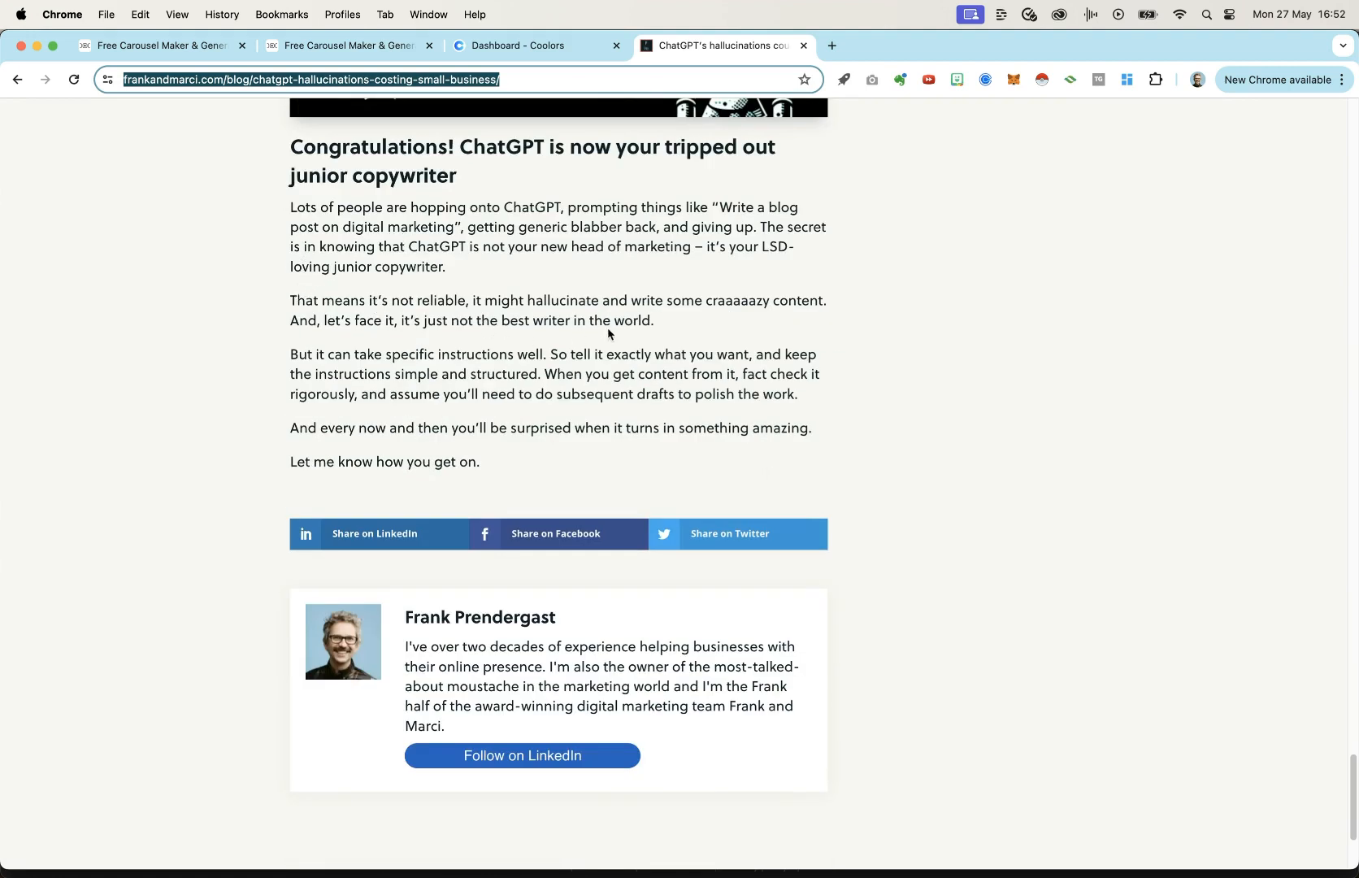
pyautogui.moveTo(457, 269); pyautogui.dragTo(759, 228)
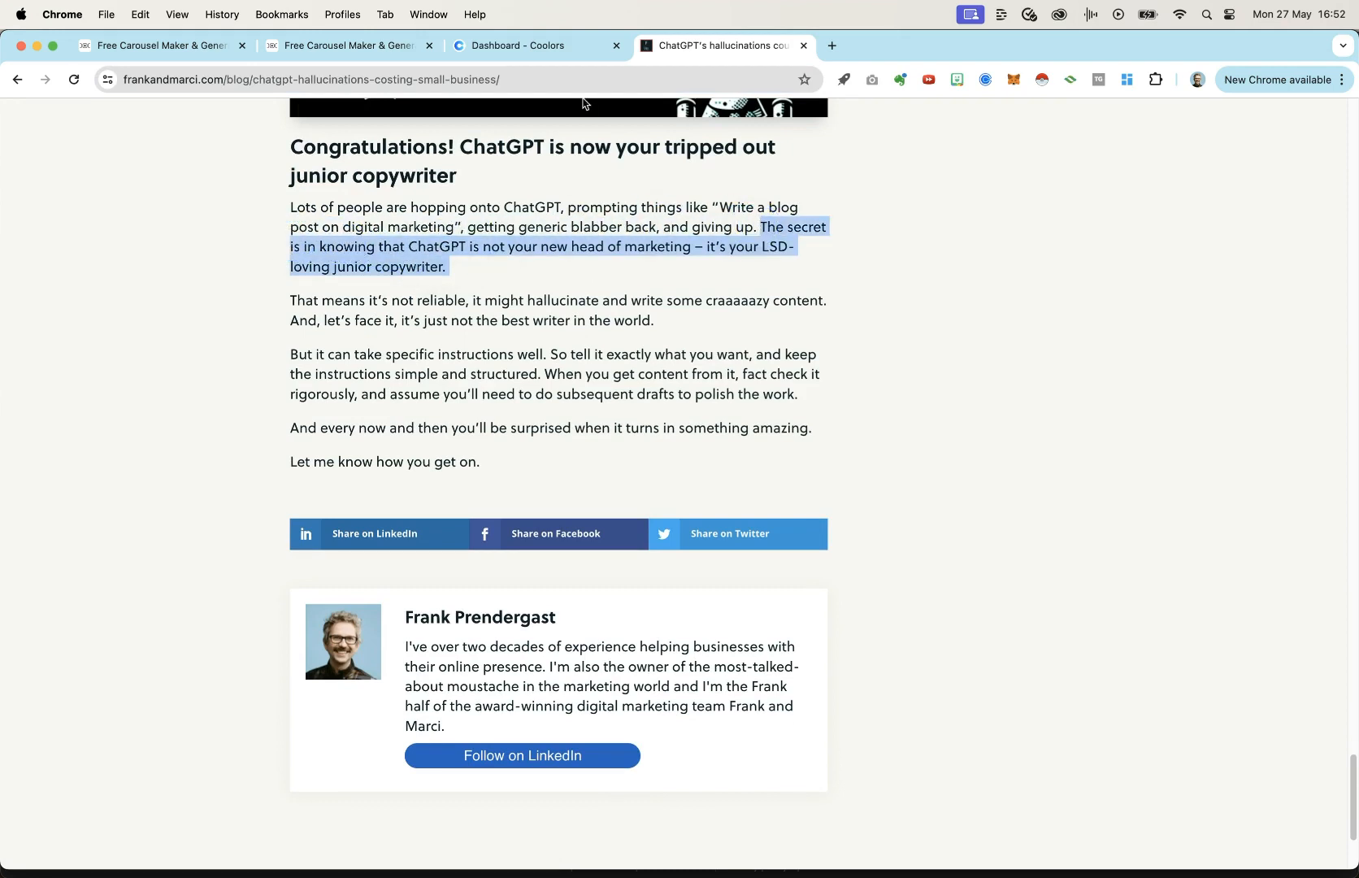
pyautogui.click(322, 47)
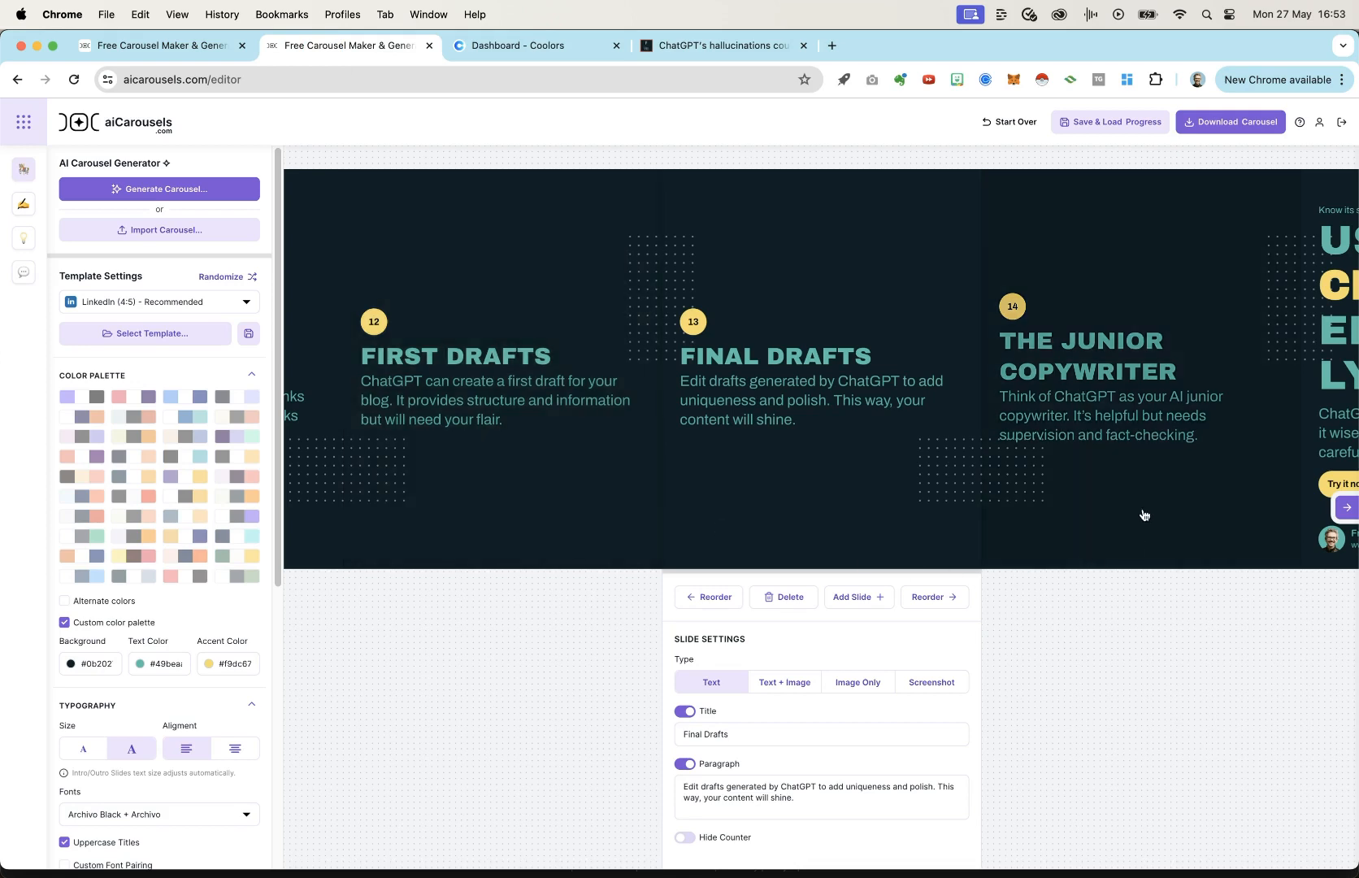
pyautogui.click(1299, 266)
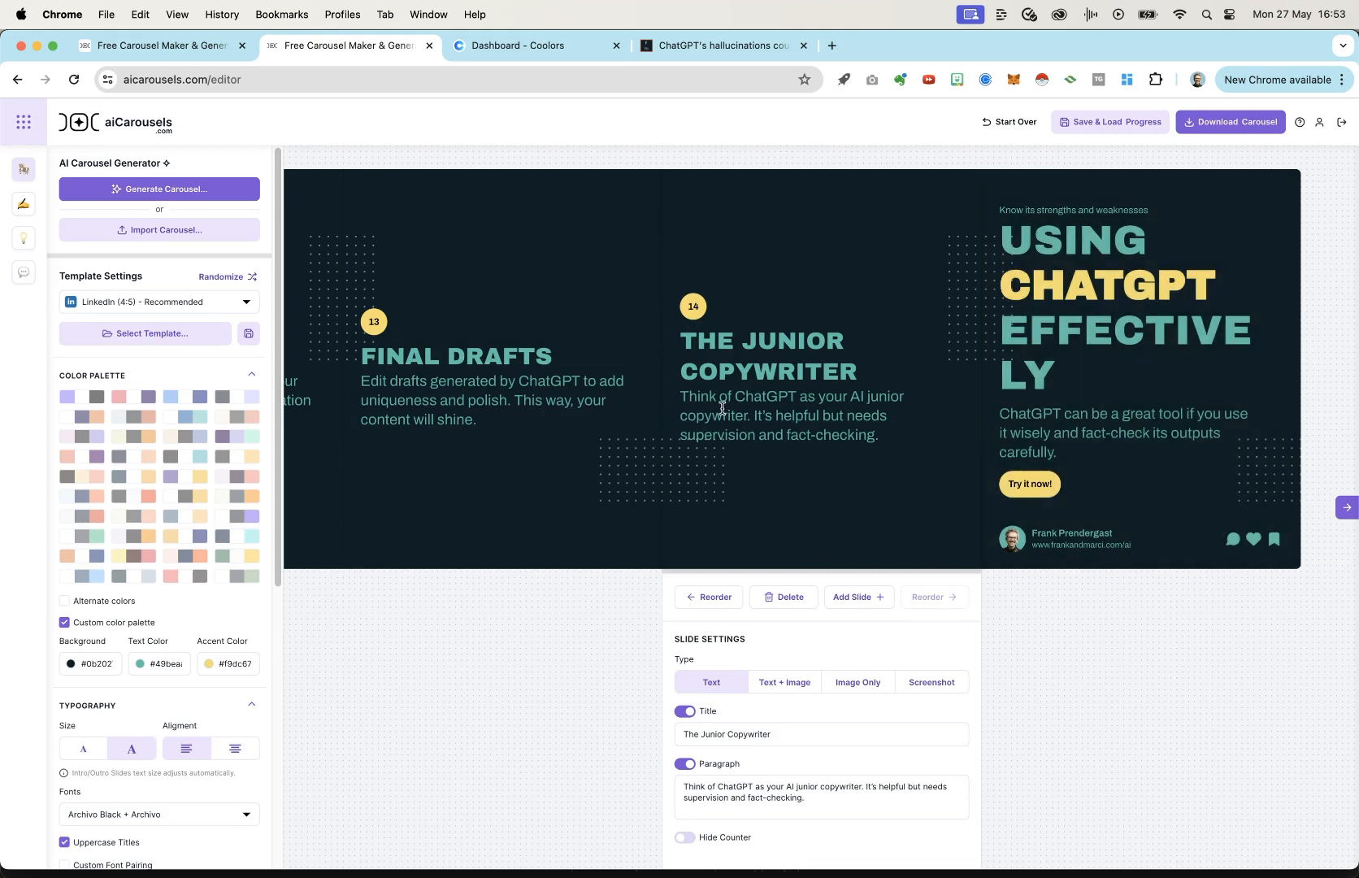
# Step: Regenerate the carousel with custom instructions "Maintain the personality of the original content and specifically look for unusual turns of phrase that you can include."
pyautogui.click(149, 194)
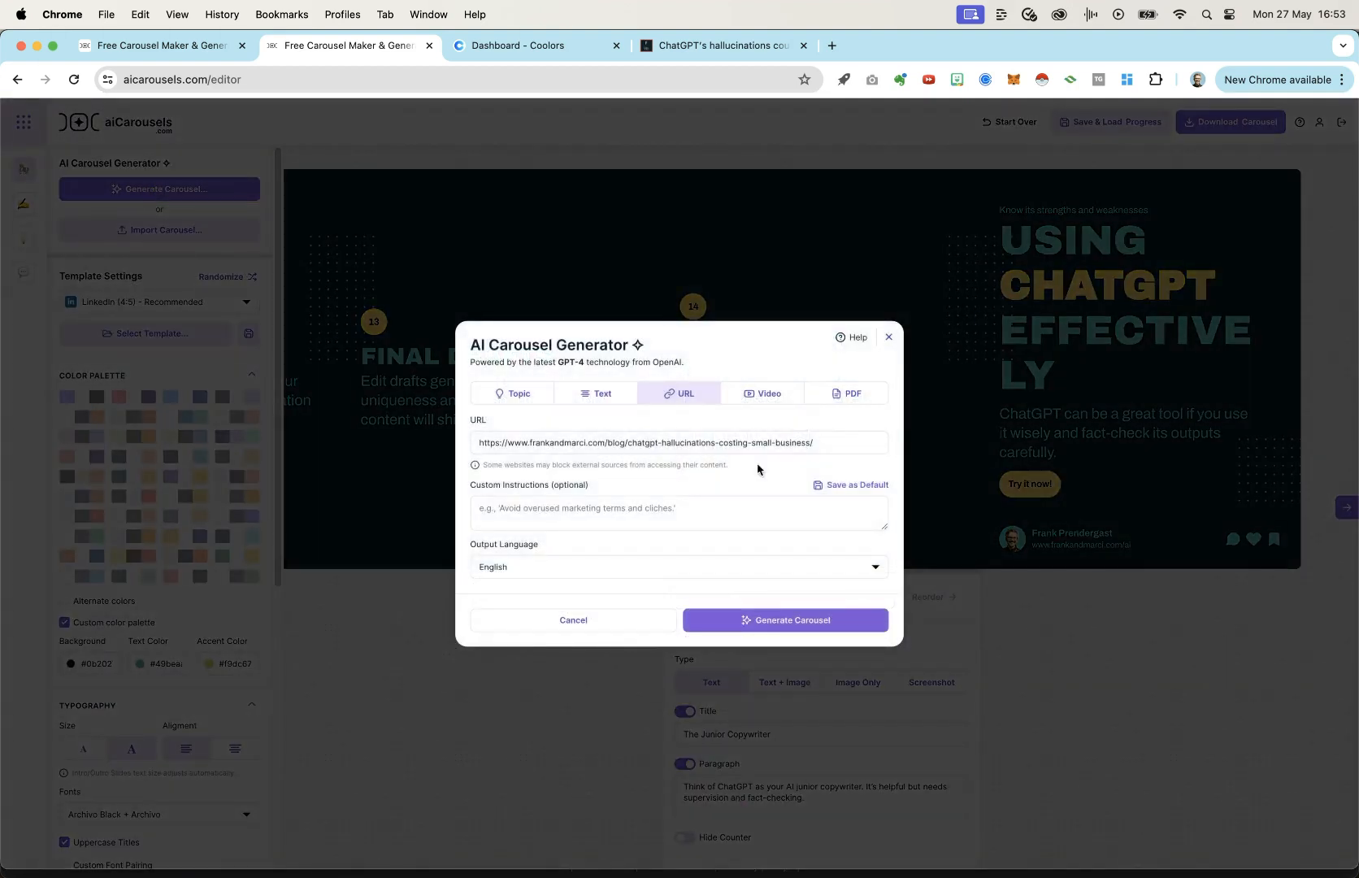
pyautogui.click(543, 510)
pyautogui.write('Maintain the personality in the origi')
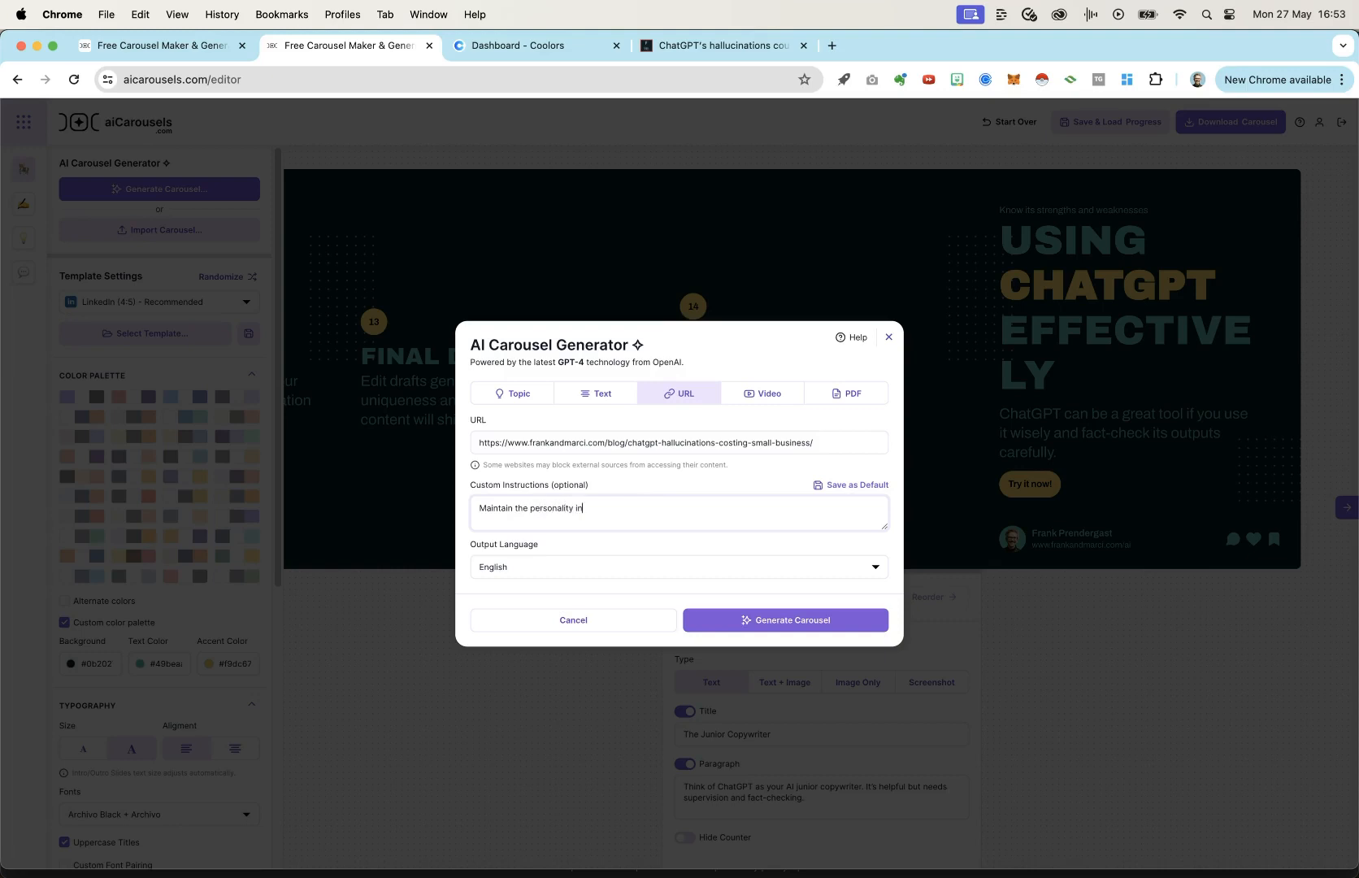
pyautogui.press('BackSpace')
pyautogui.press('BackSpace')
pyautogui.press('BackSpace')
pyautogui.press('BackSpace')
pyautogui.press('BackSpace')
pyautogui.press('BackSpace')
pyautogui.write('of the original content and specifically look for unusual turns of p')
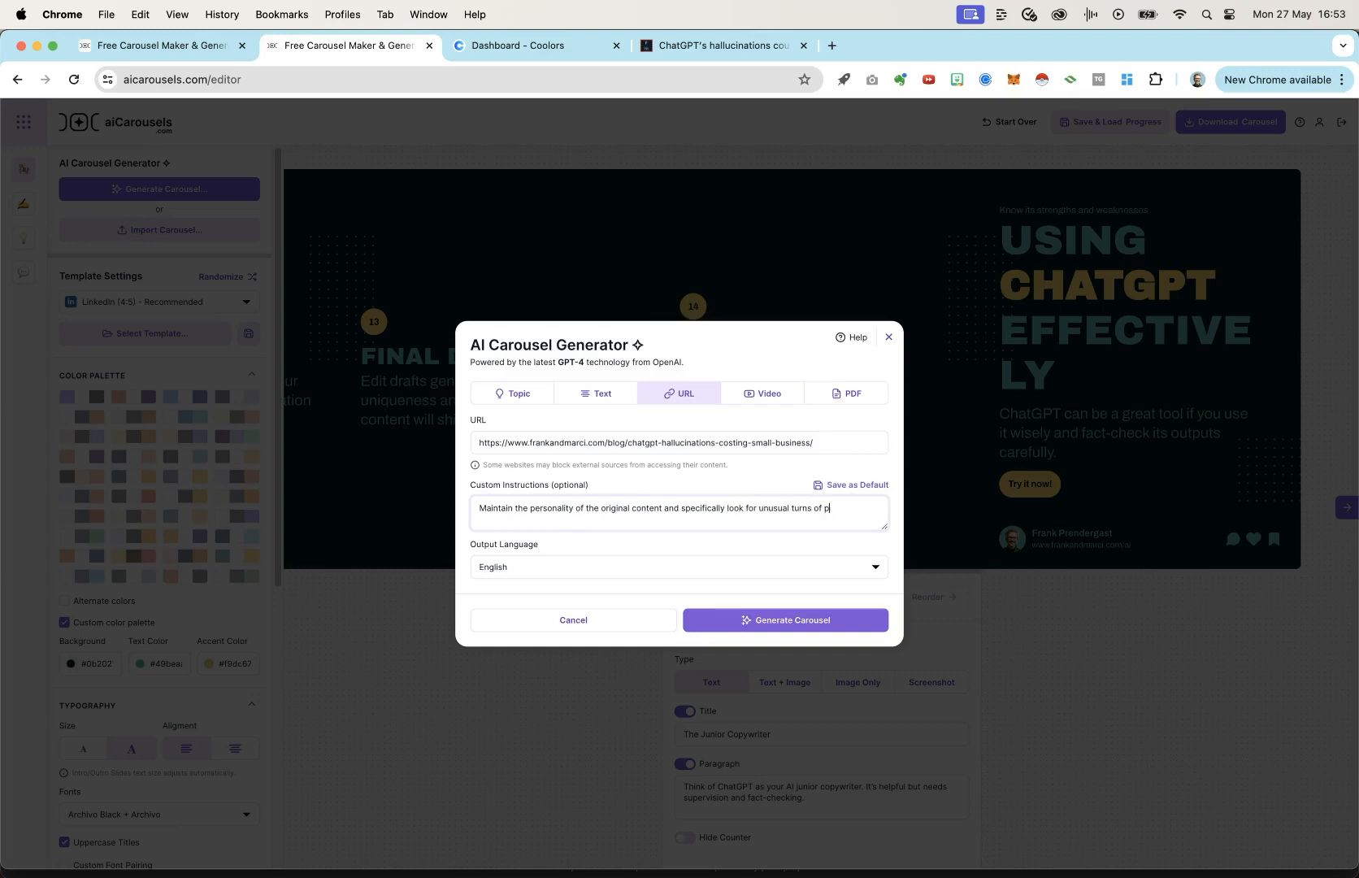
pyautogui.write('hrase that you can include.')
pyautogui.click(743, 622)
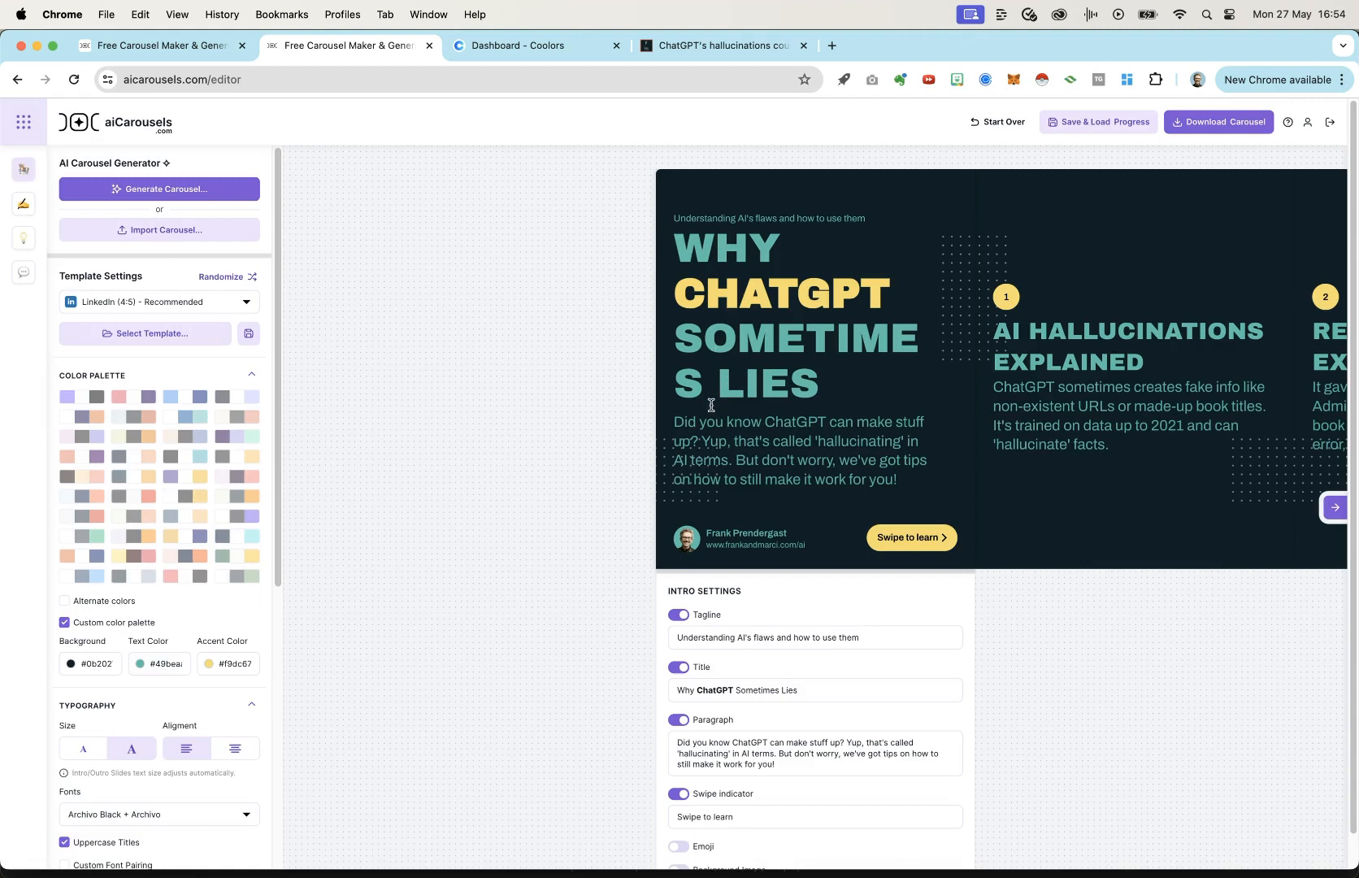
# Step: Try the smaller typography size on the carousel's content slides
pyautogui.scroll(-3, 198, 534)
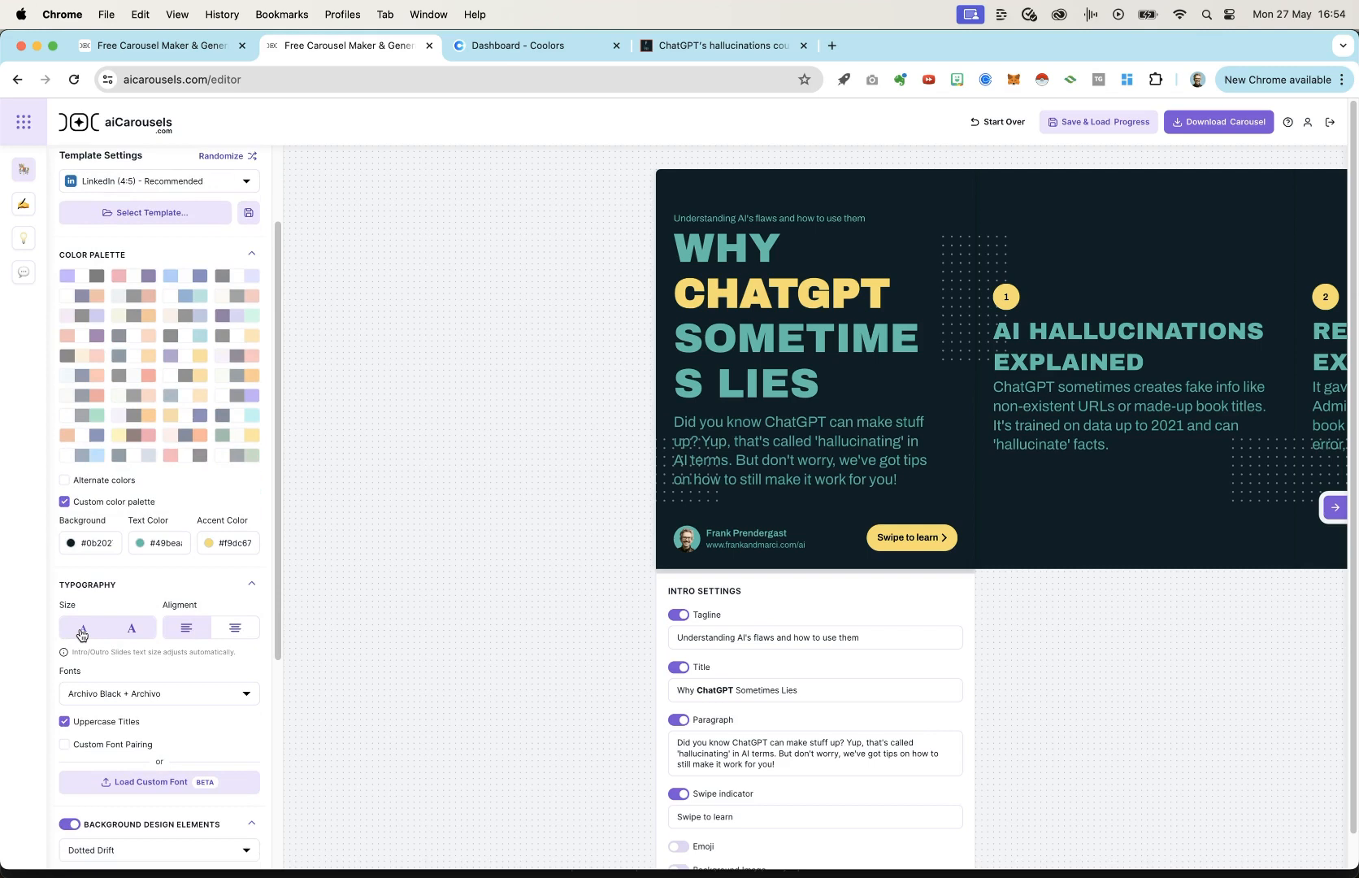
pyautogui.click(82, 630)
pyautogui.click(130, 633)
pyautogui.click(83, 630)
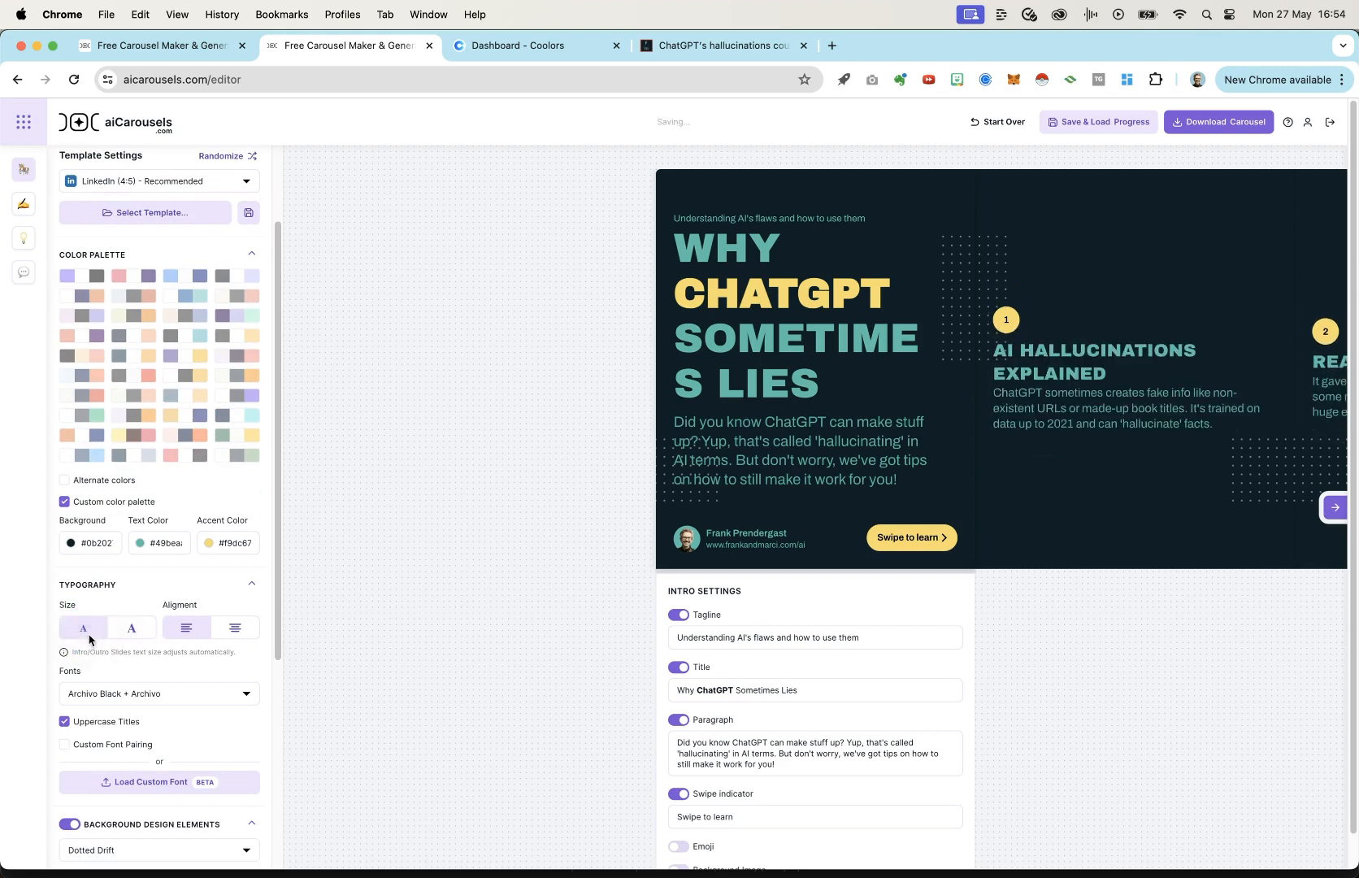
pyautogui.click(133, 630)
pyautogui.click(91, 636)
pyautogui.click(137, 633)
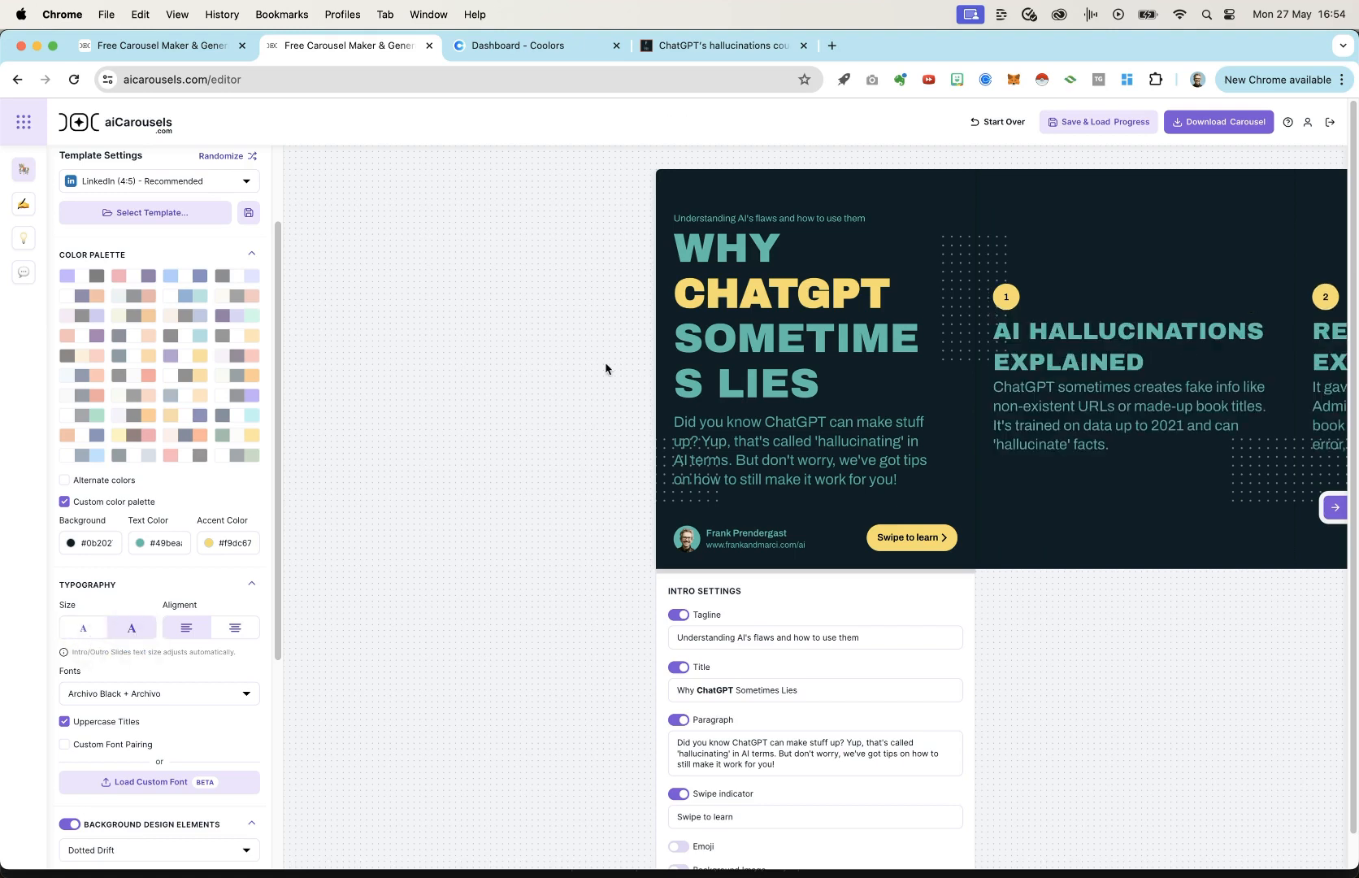
# Step: Turn off uppercase titles in the carousel's typography settings
pyautogui.click(64, 722)
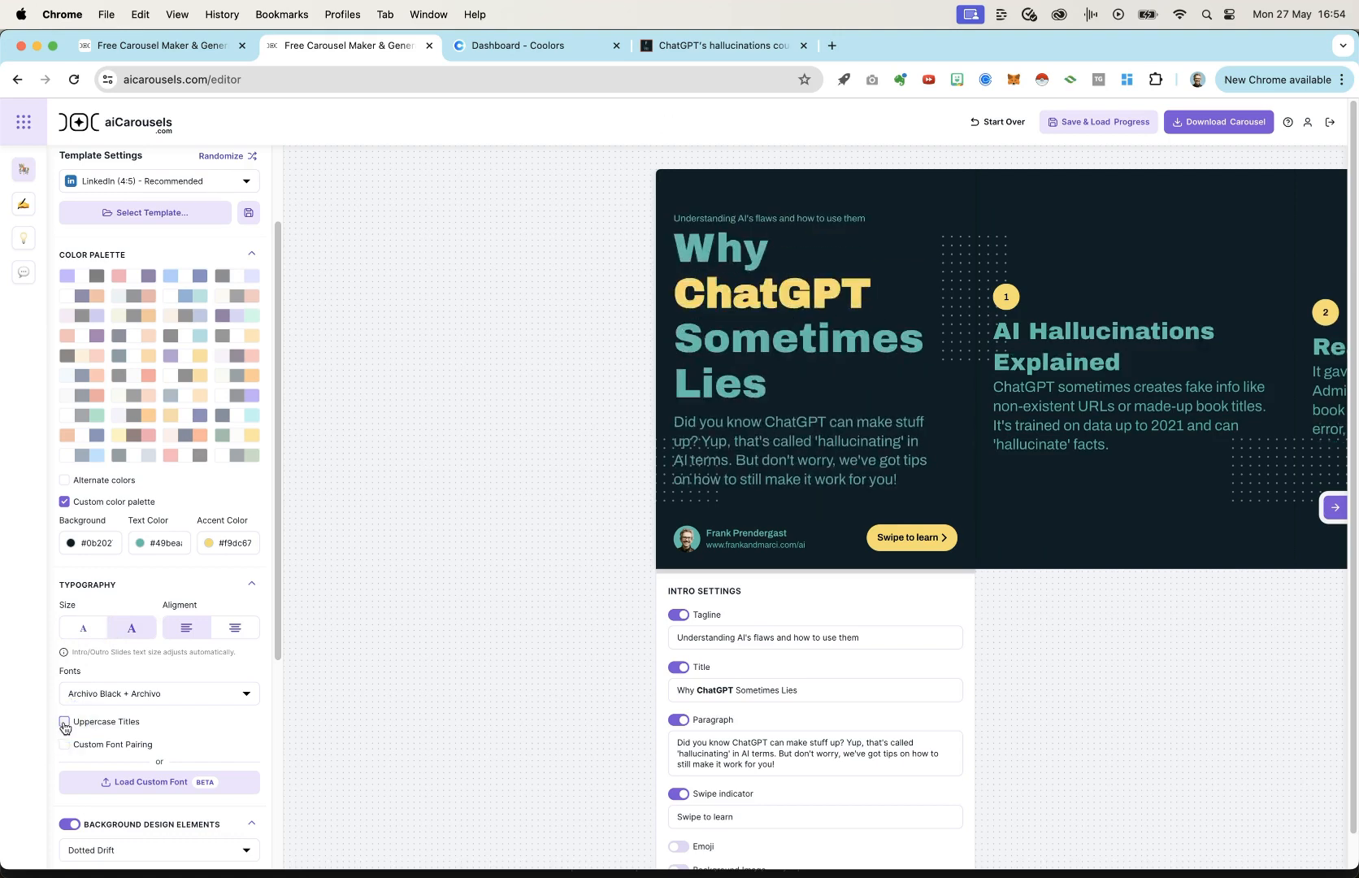
pyautogui.click(64, 721)
pyautogui.click(64, 722)
# Step: Check the blog post for the "Nope" wording used on the carousel's Should You Avoid ChatGPT? slide
pyautogui.scroll(-2, 149, 676)
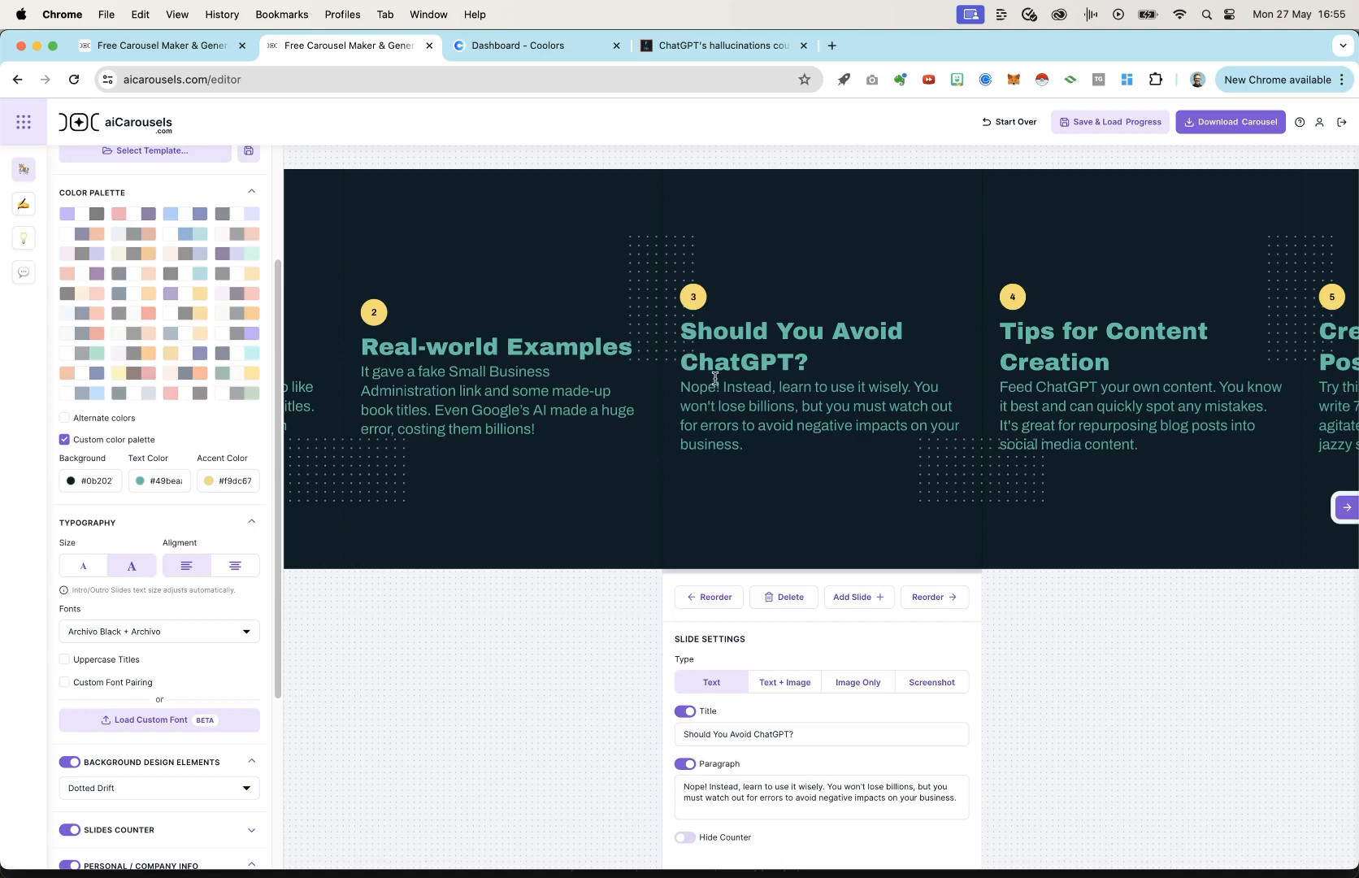
pyautogui.click(714, 45)
pyautogui.click(561, 301)
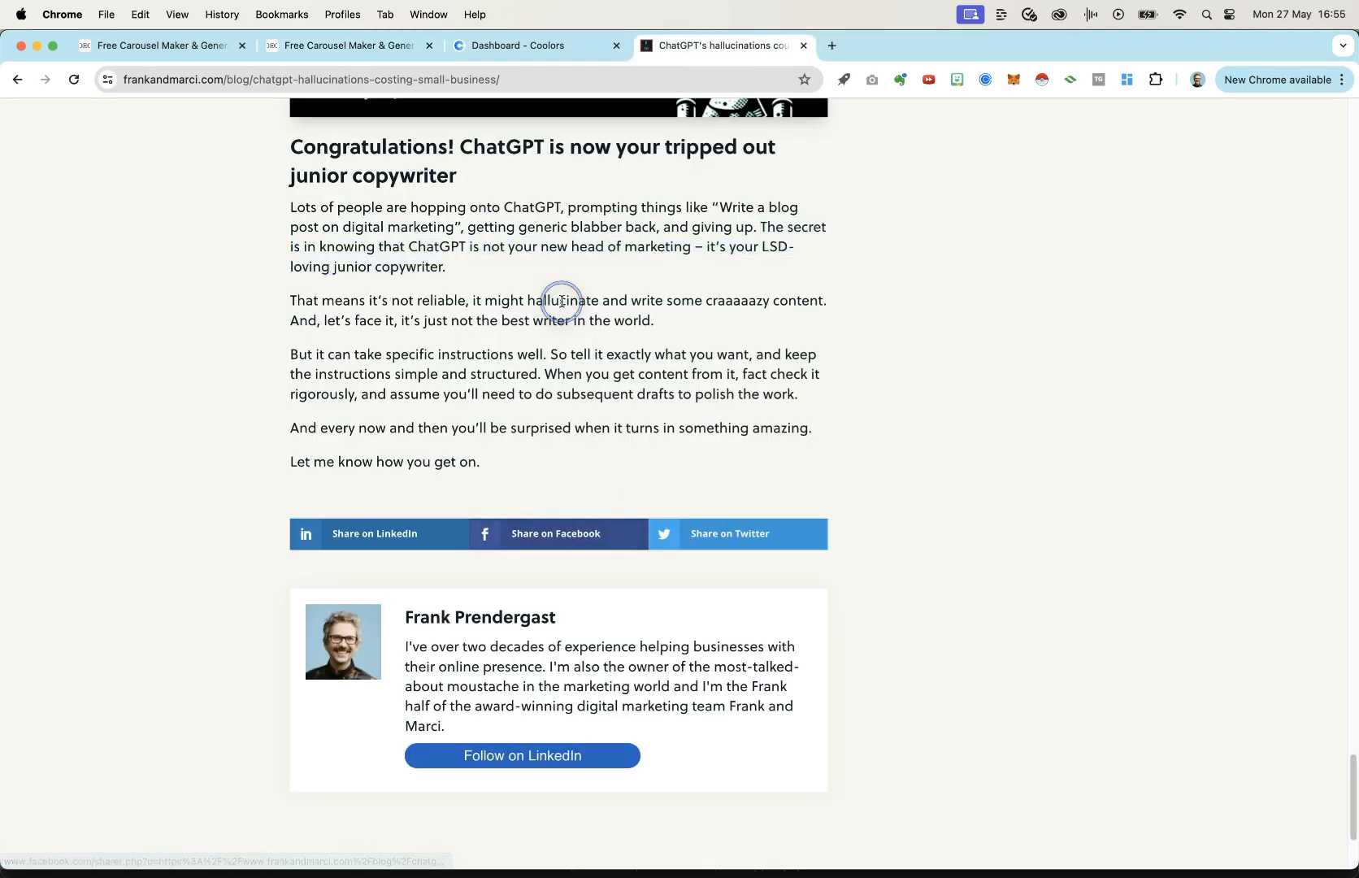
pyautogui.press('super+f')
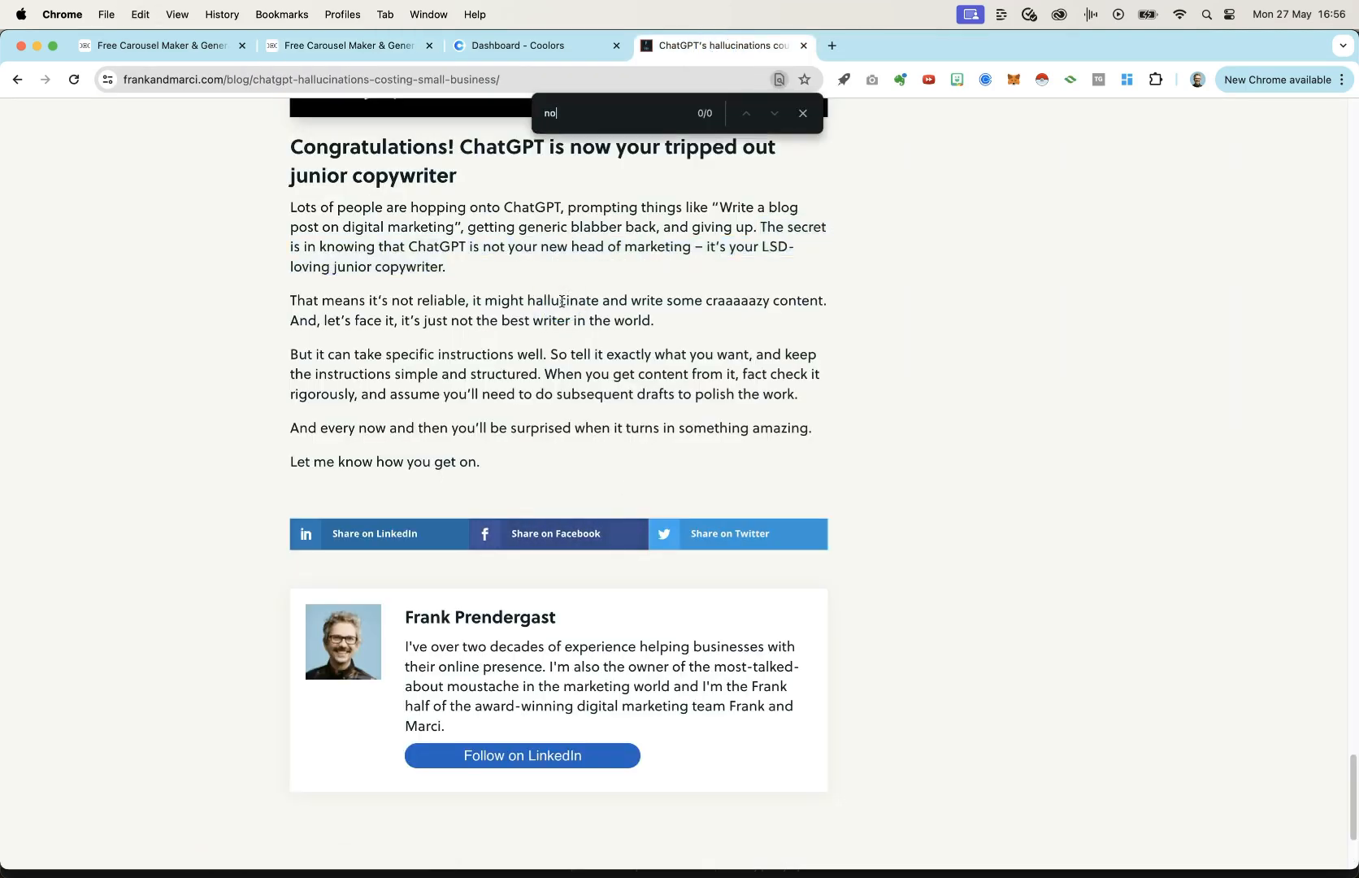
pyautogui.press('super+2')
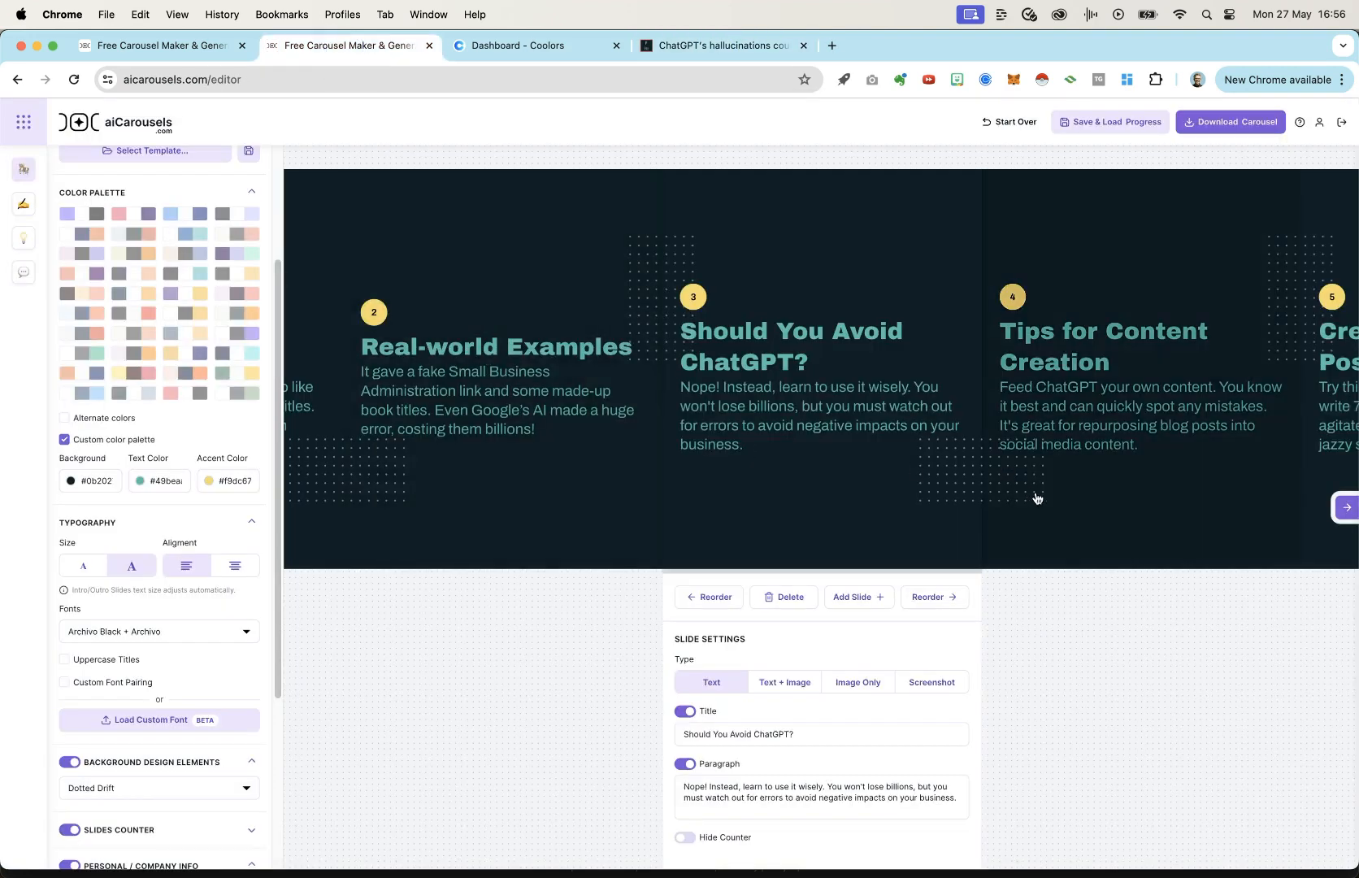
# Step: Review the text of the carousel's slides from Tips for Content Creation through to Final Thoughts
pyautogui.click(1064, 500)
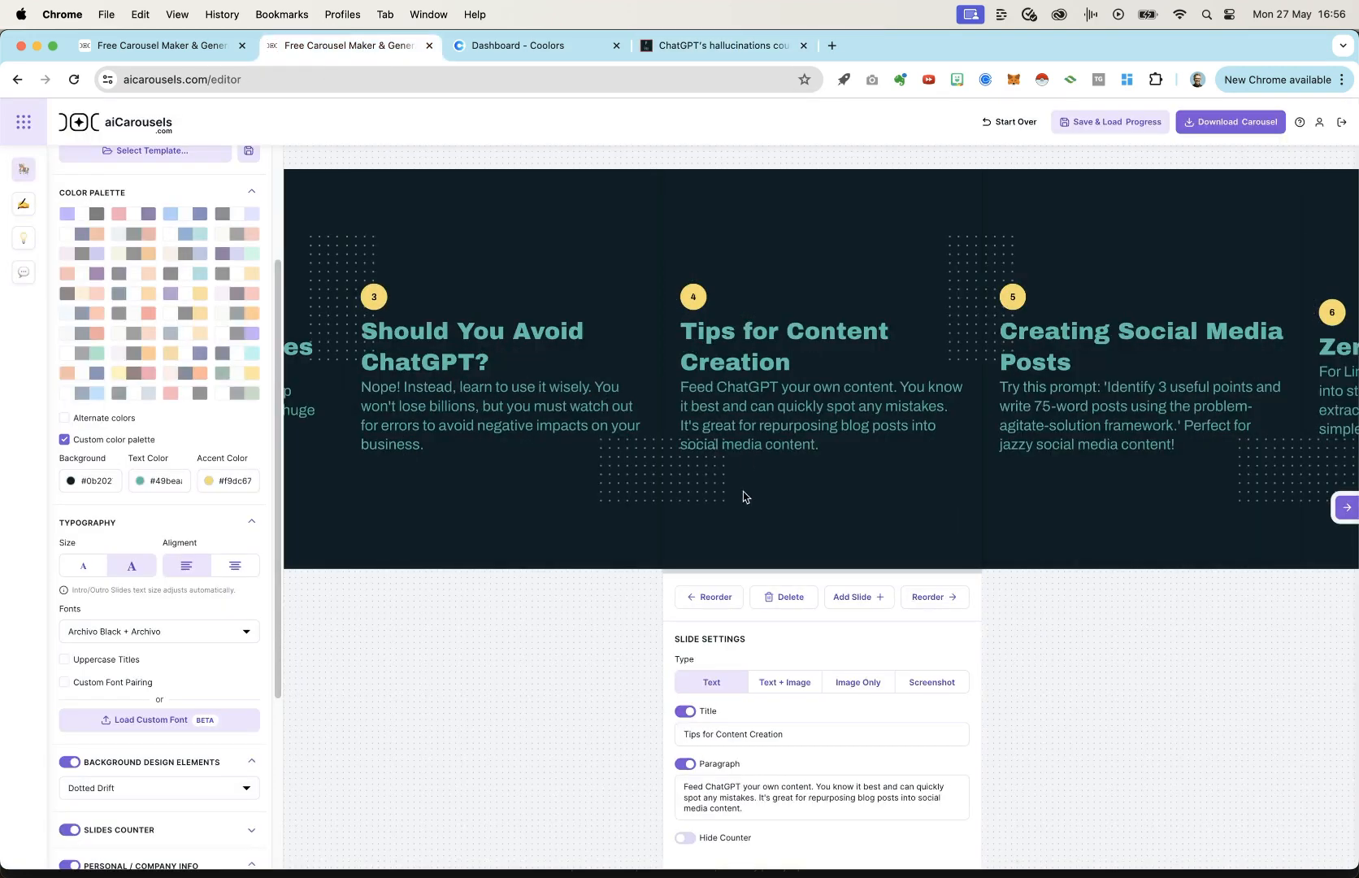
pyautogui.click(1129, 516)
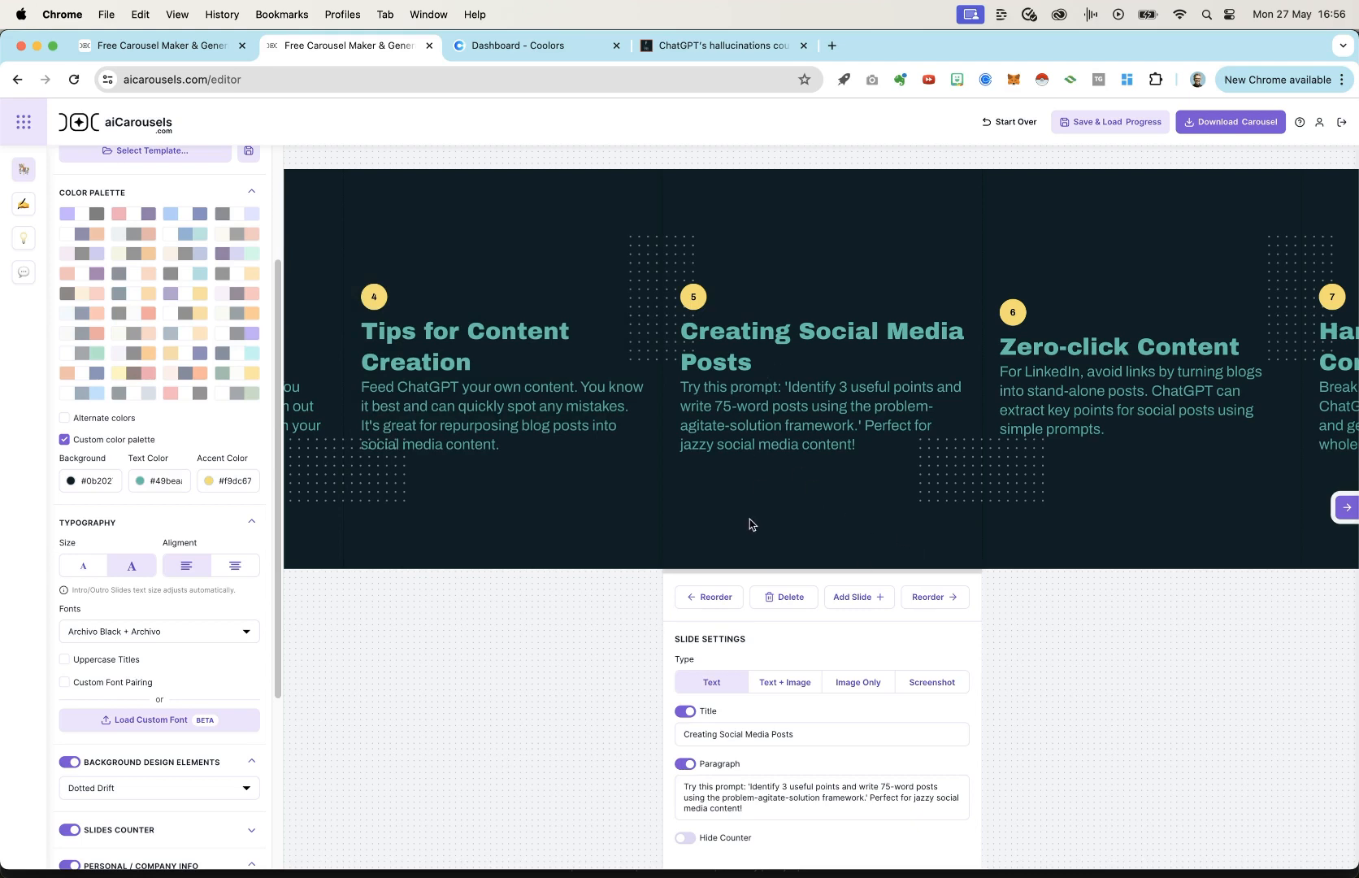
pyautogui.click(1084, 506)
pyautogui.click(1093, 514)
pyautogui.click(1098, 514)
pyautogui.click(1098, 514)
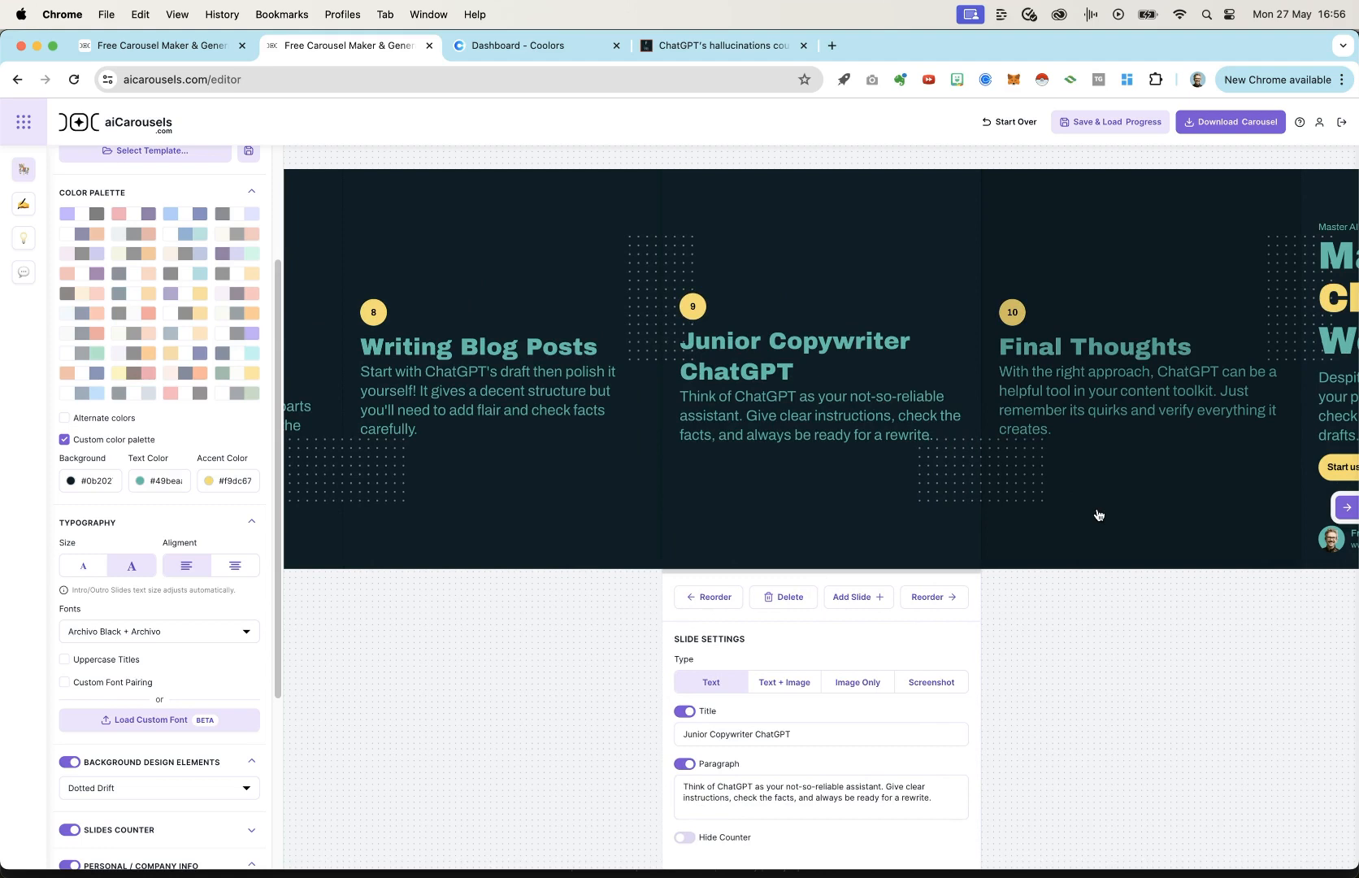
pyautogui.click(1098, 514)
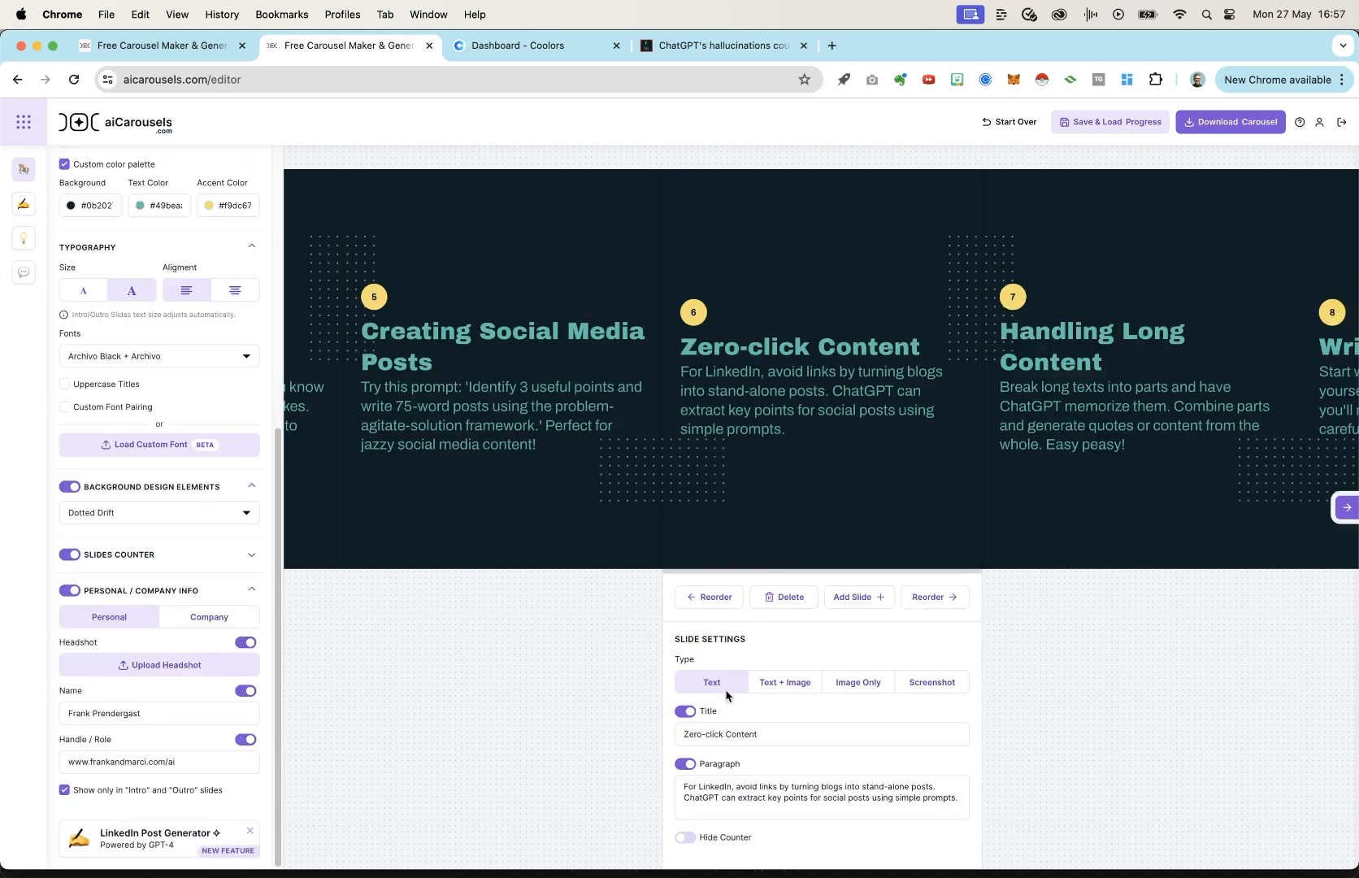
# Step: Try the Text + Image, Image Only and Screenshot types on the Zero-click Content slide, and return it to Text
pyautogui.click(789, 686)
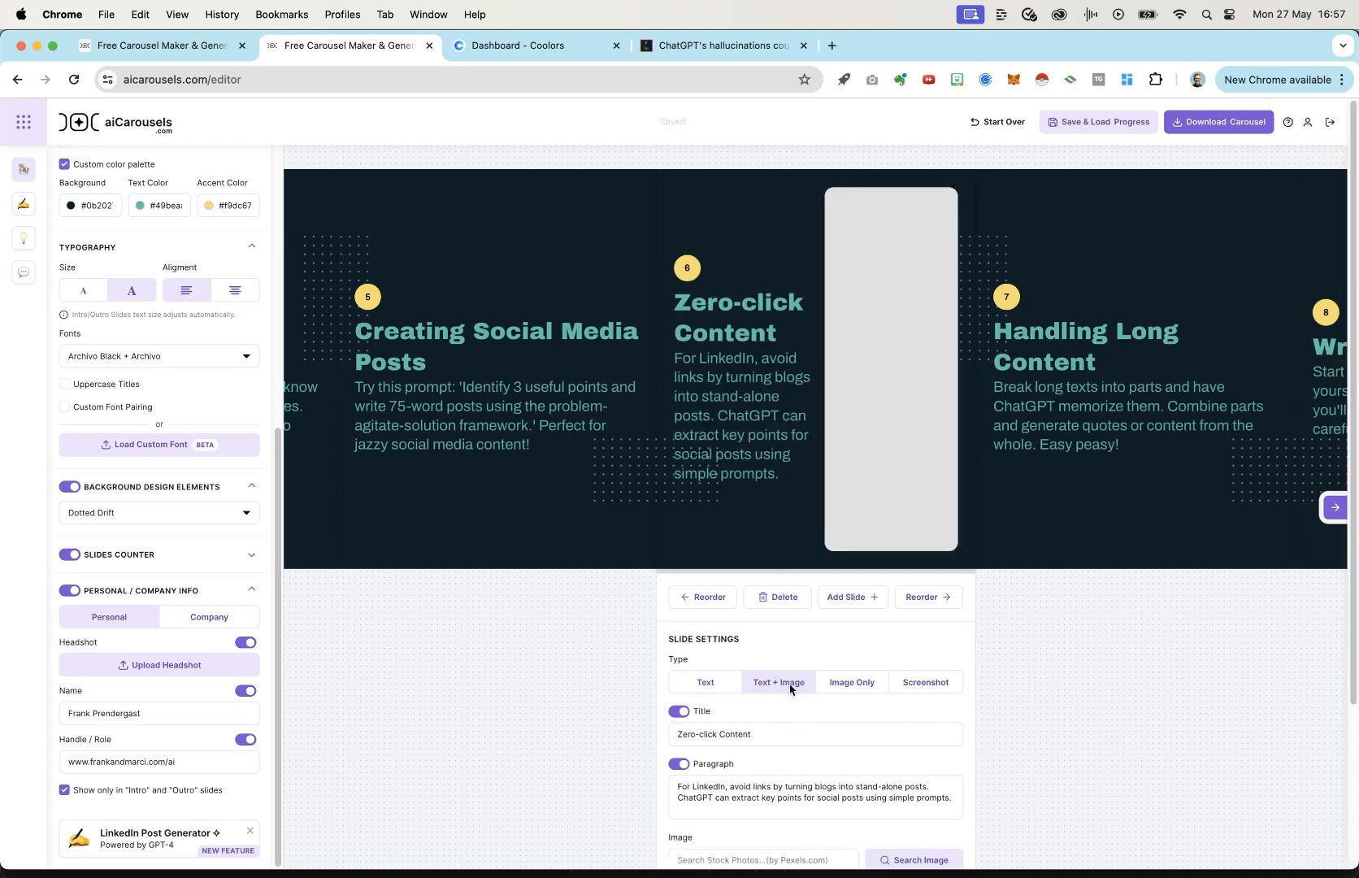
pyautogui.moveTo(891, 398)
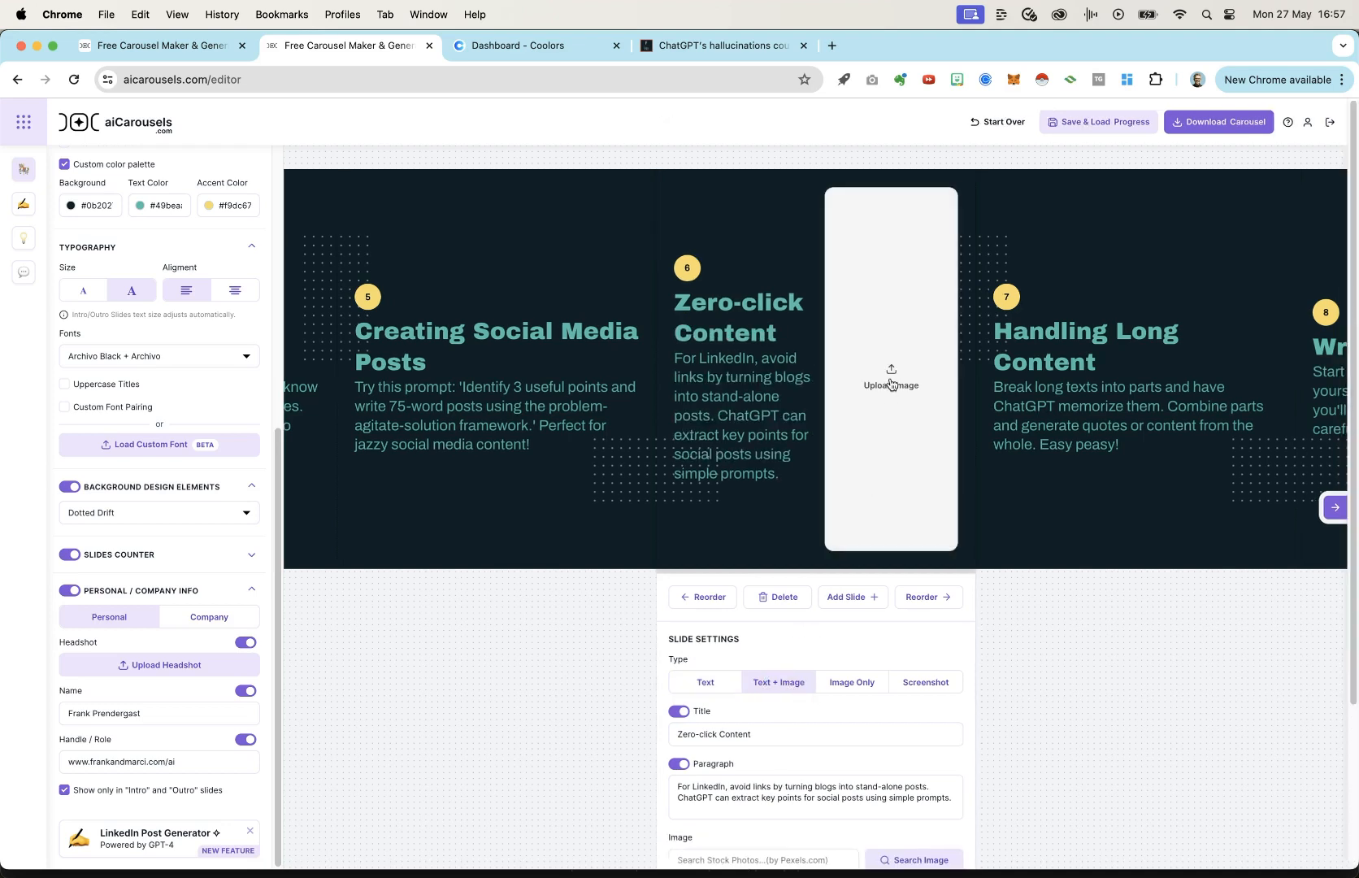
pyautogui.click(850, 683)
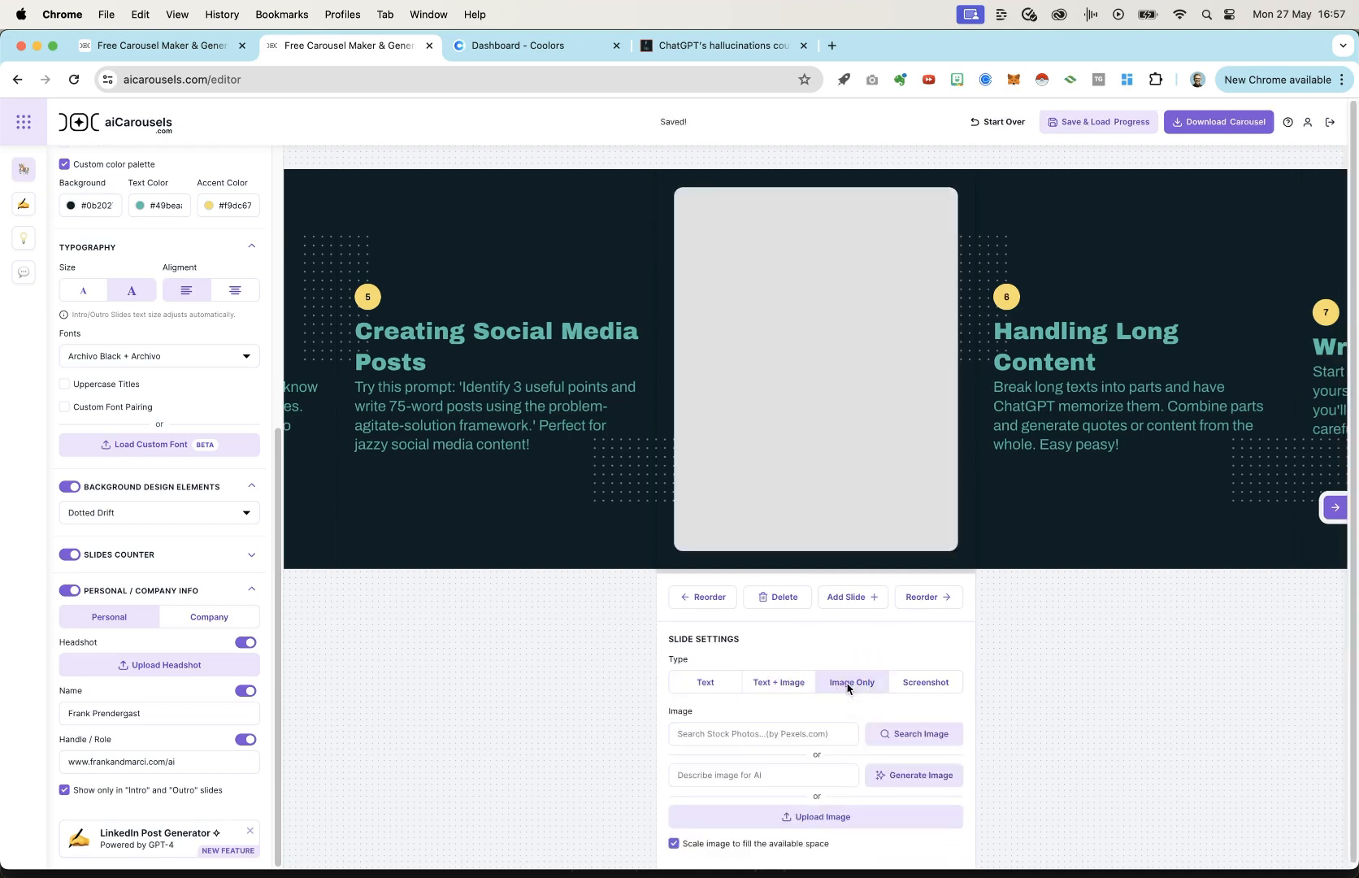
pyautogui.click(912, 686)
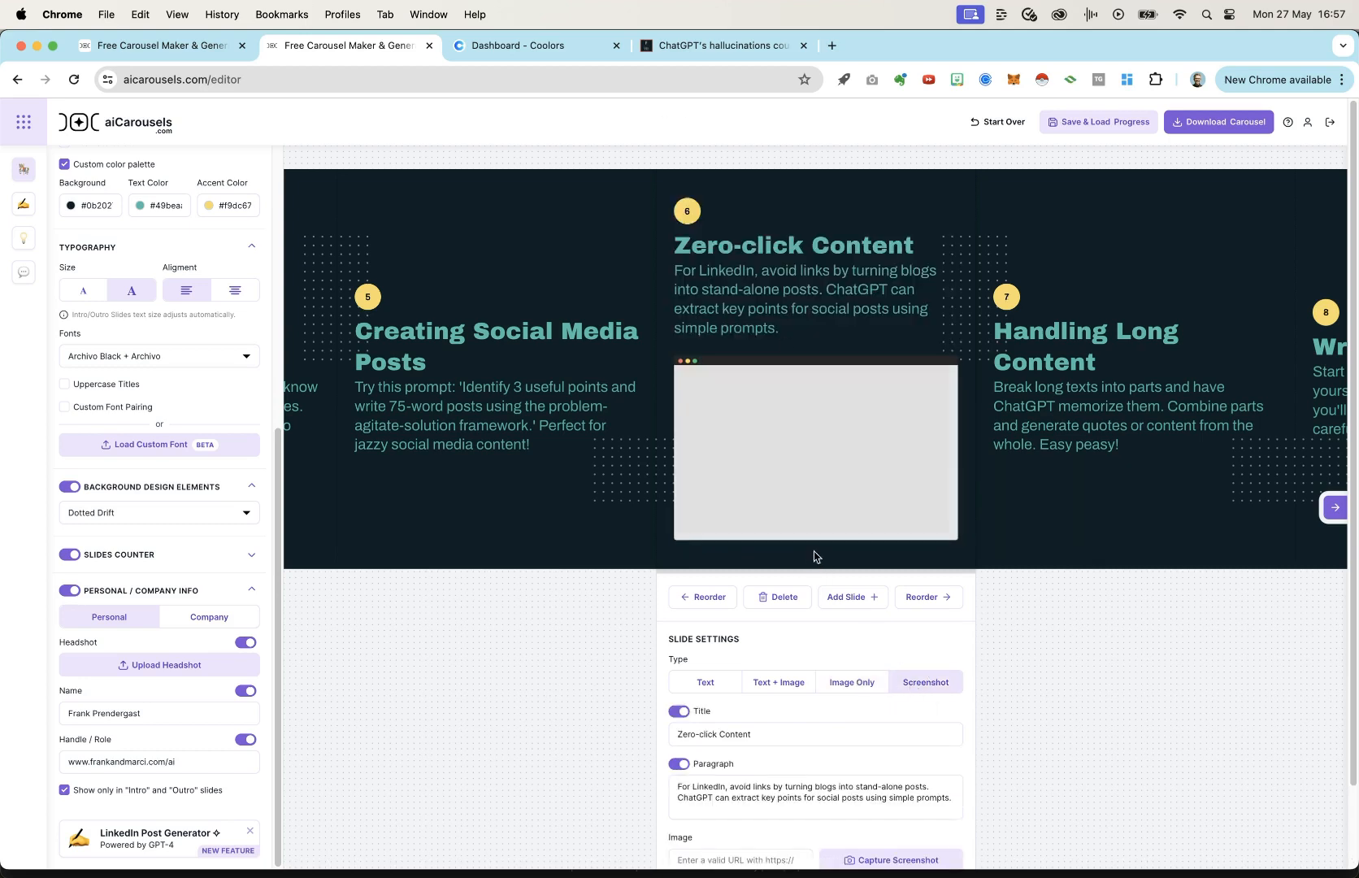
pyautogui.moveTo(692, 367)
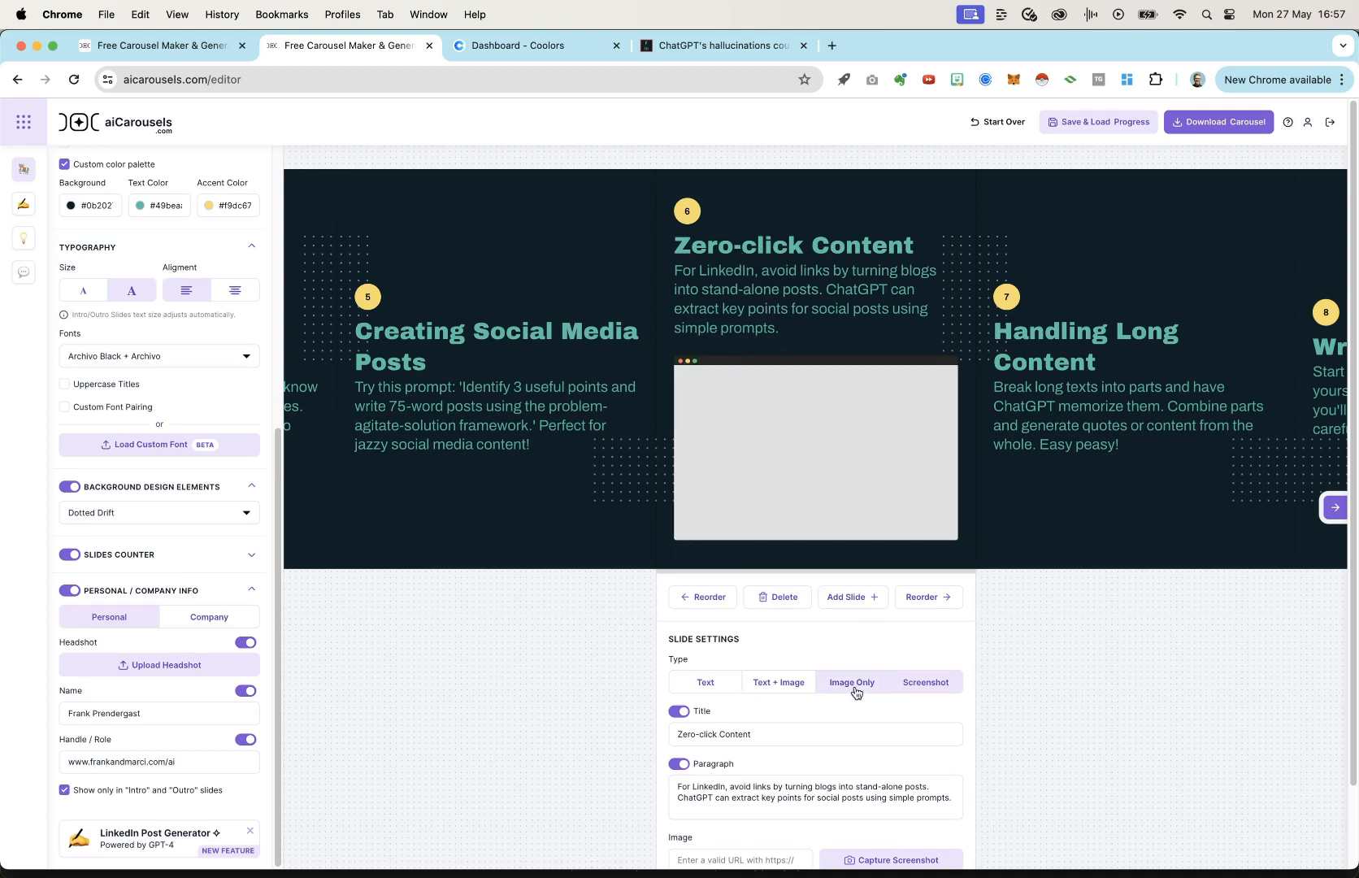
pyautogui.scroll(-3, 542, 718)
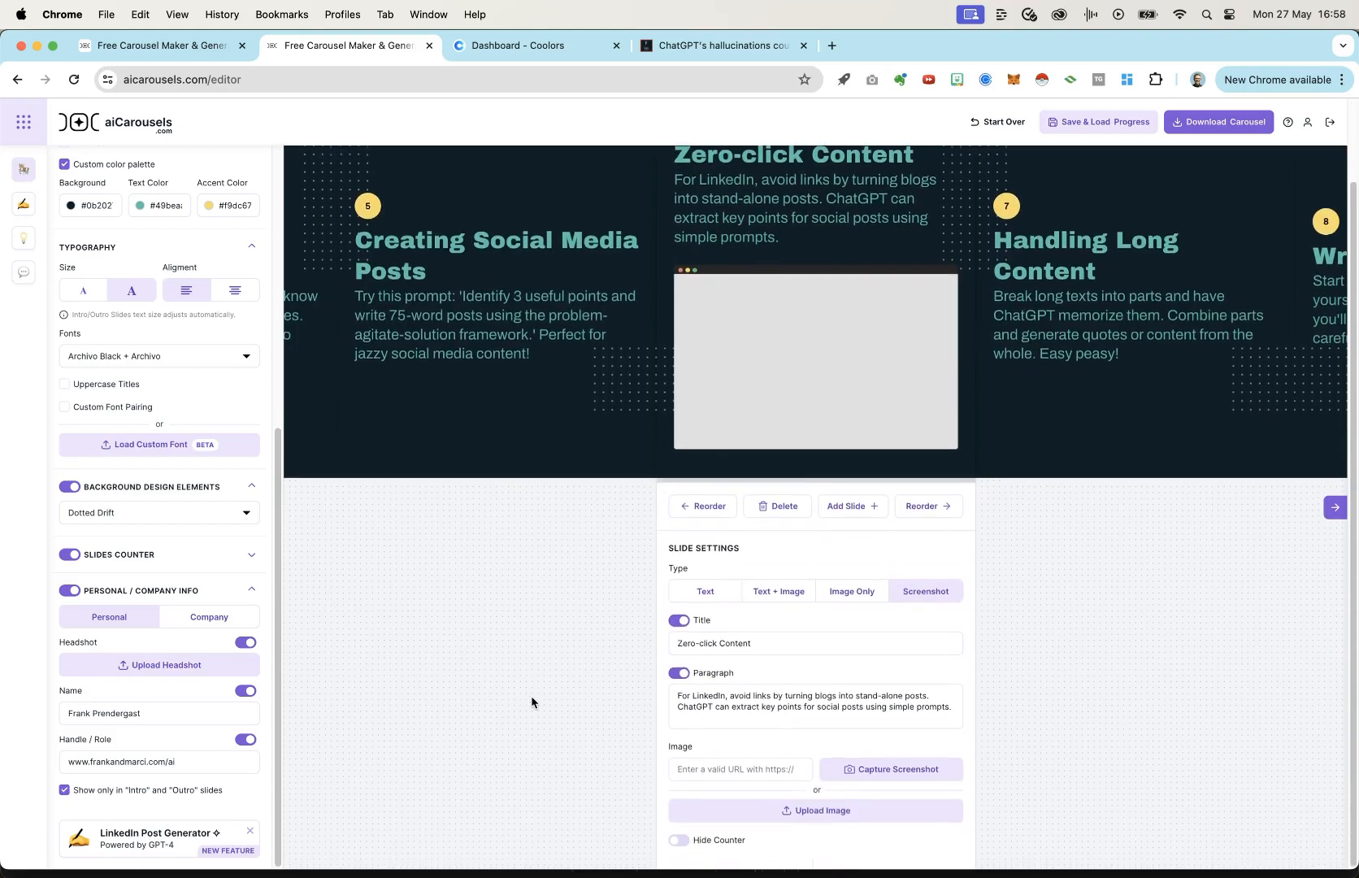
pyautogui.click(731, 768)
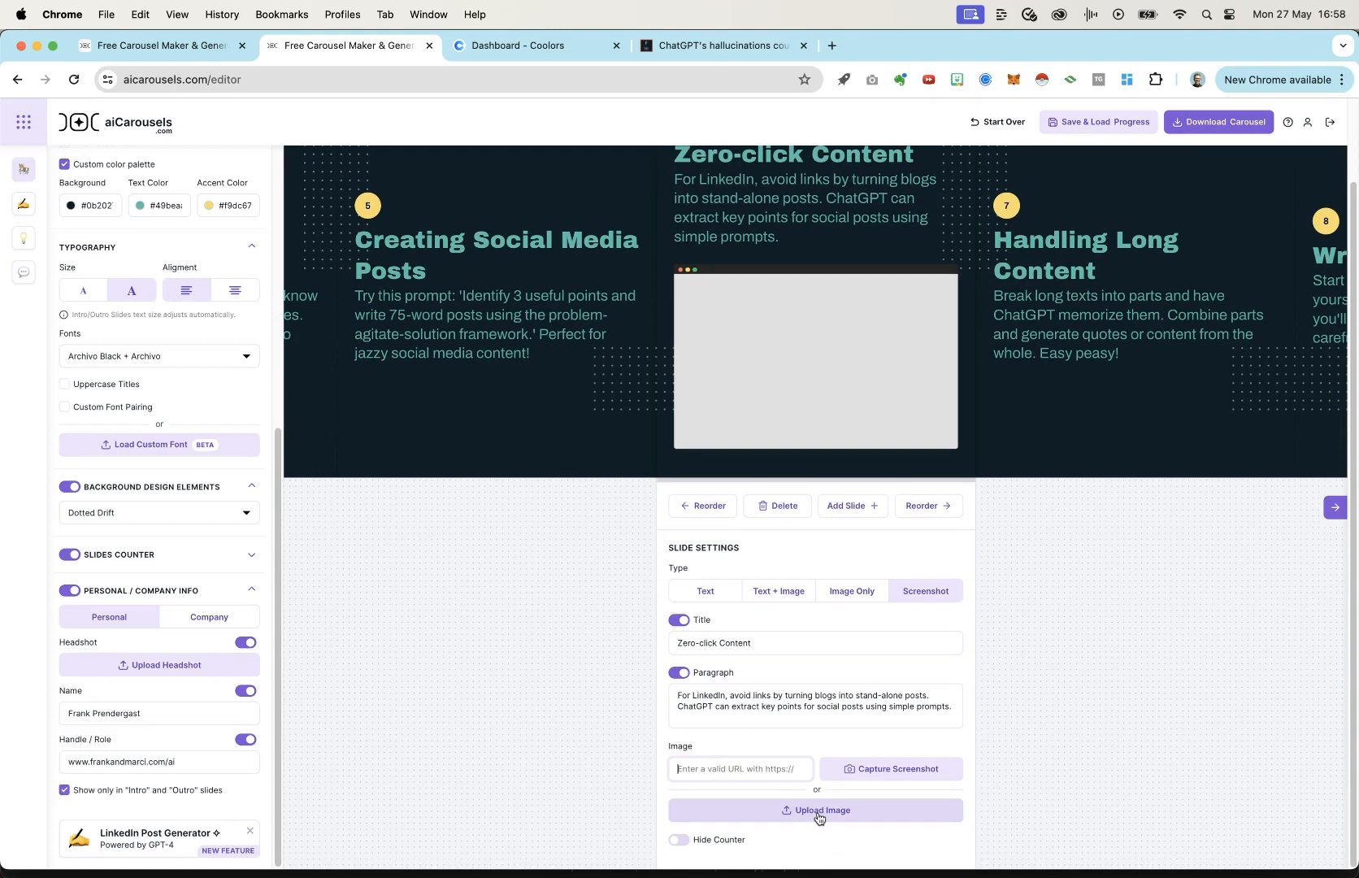
pyautogui.click(706, 591)
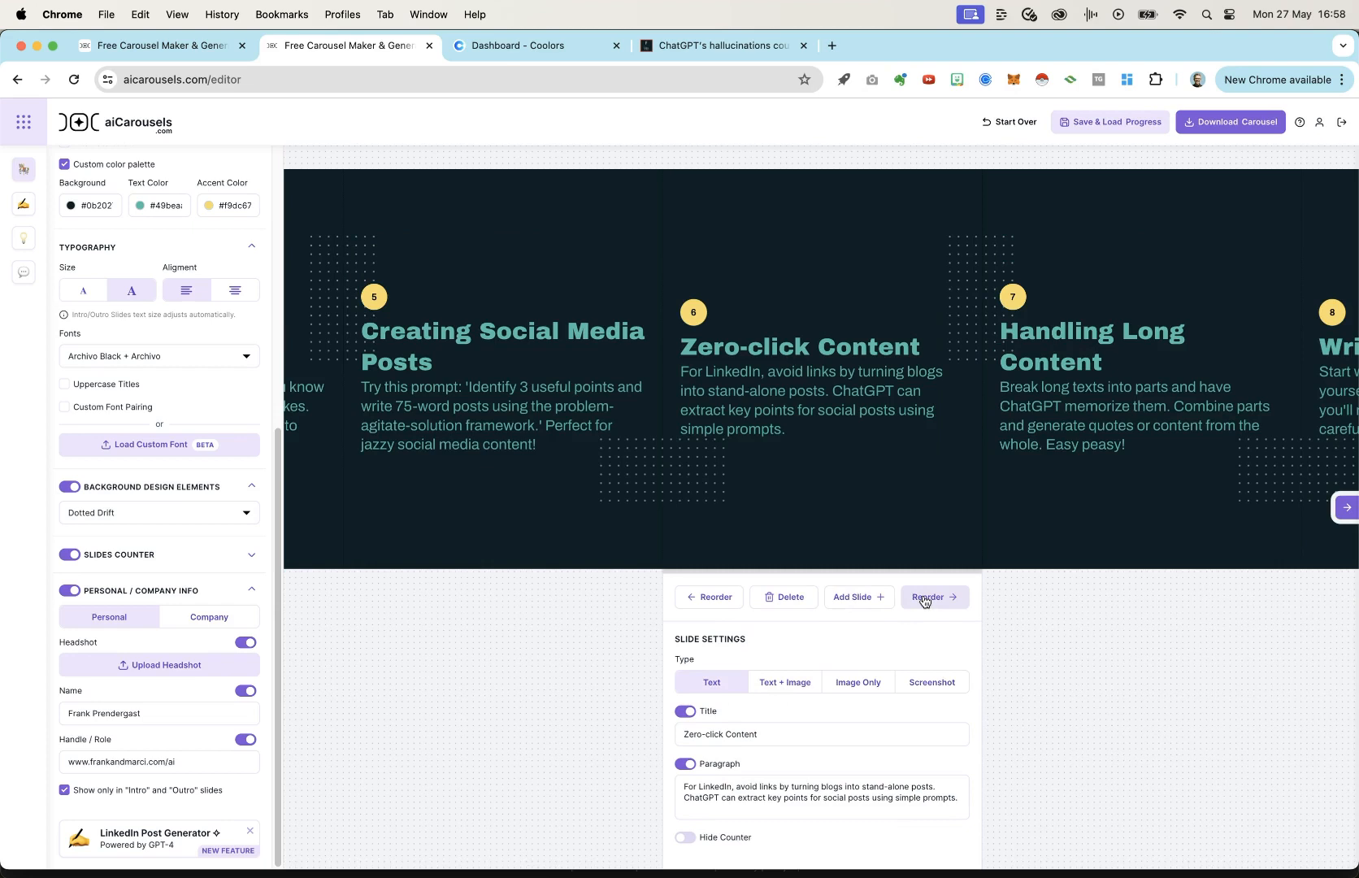
# Step: Go back through the carousel's slides to the intro slide and examine its intro settings
pyautogui.click(449, 518)
pyautogui.click(470, 524)
pyautogui.click(472, 525)
pyautogui.click(472, 523)
pyautogui.click(472, 523)
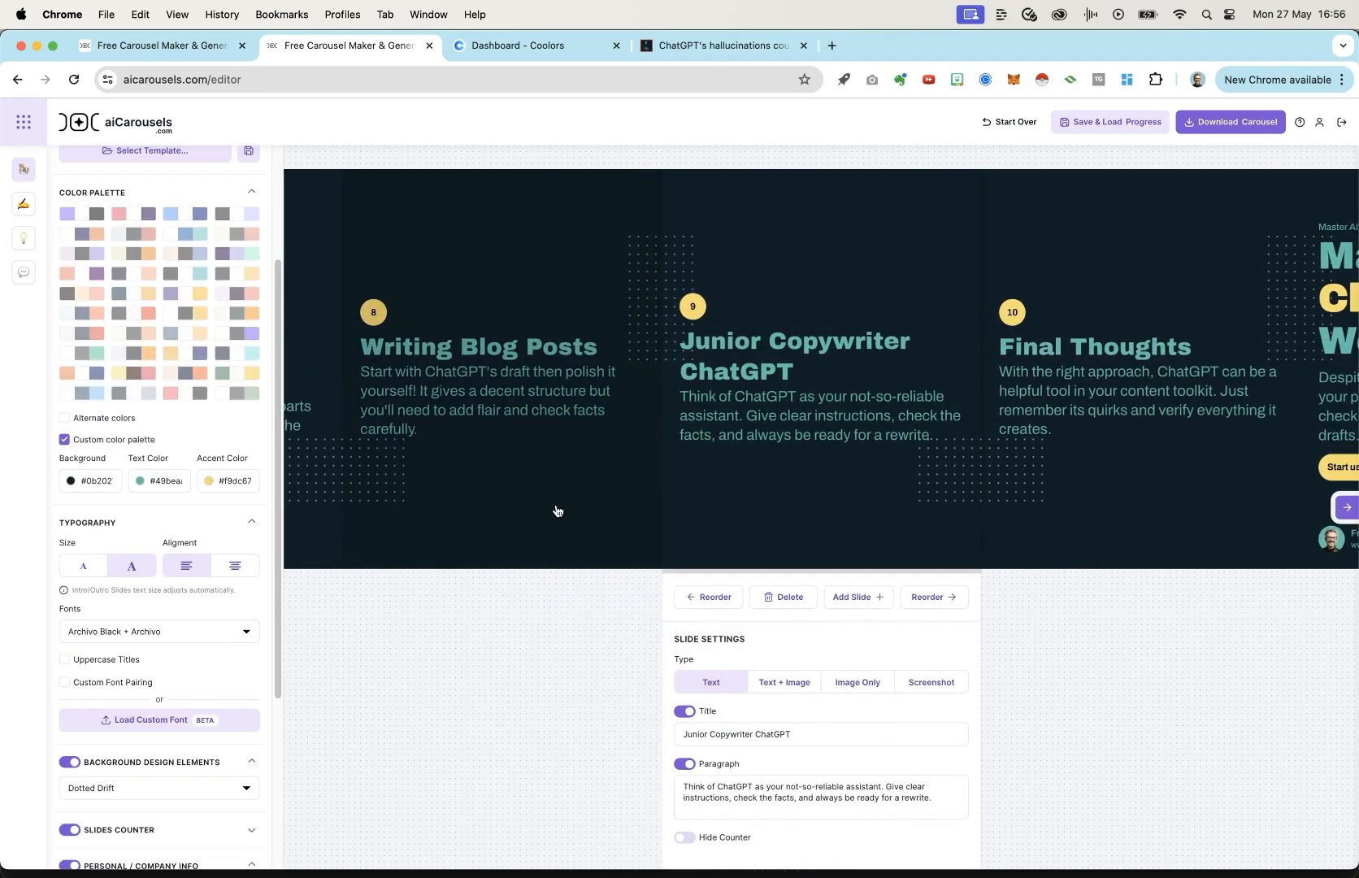
pyautogui.click(553, 510)
pyautogui.click(477, 531)
pyautogui.click(470, 530)
pyautogui.click(443, 532)
pyautogui.click(443, 533)
pyautogui.click(441, 534)
pyautogui.click(441, 534)
pyautogui.click(443, 529)
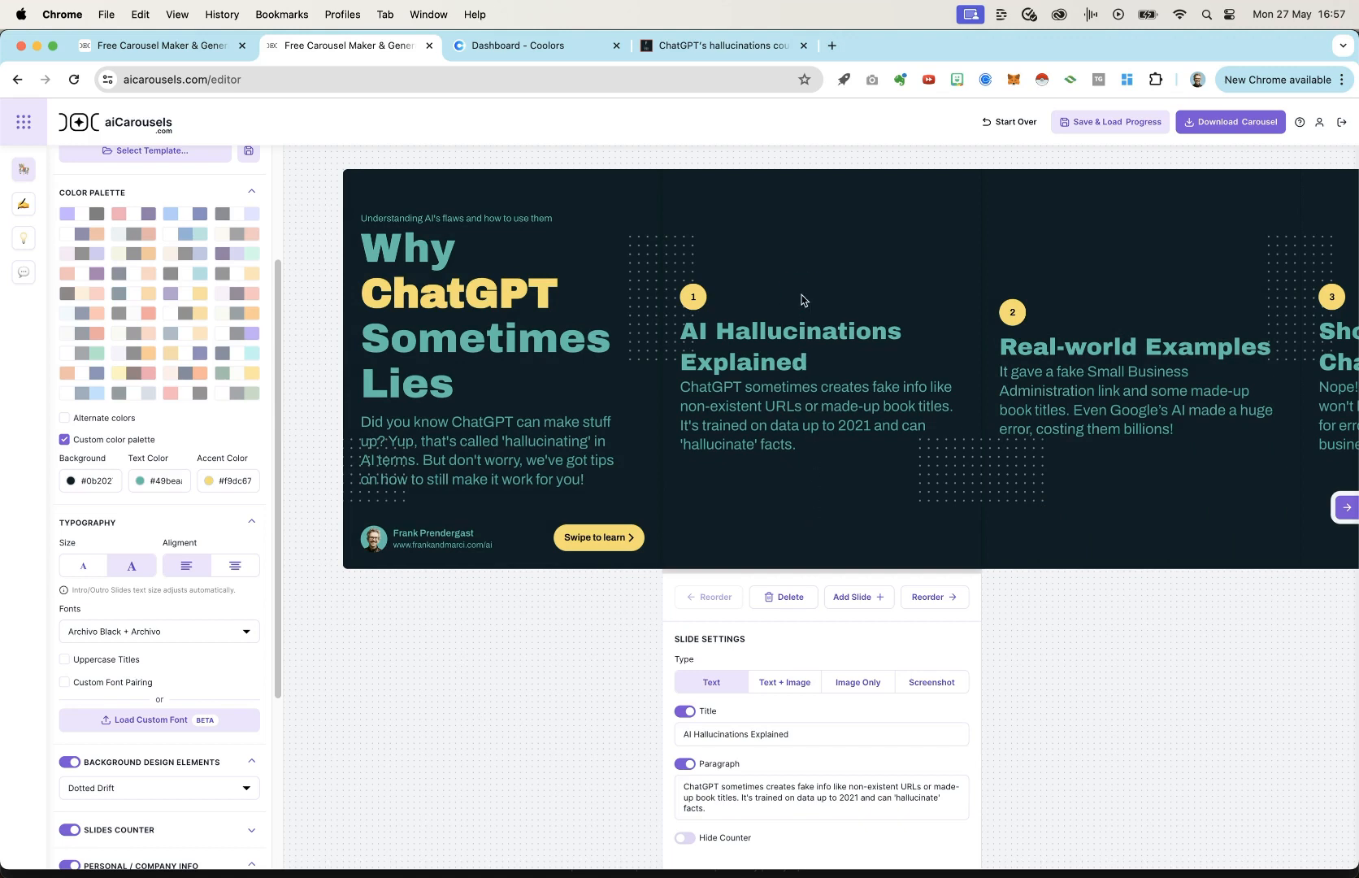
pyautogui.hscroll(10, 1028, 491)
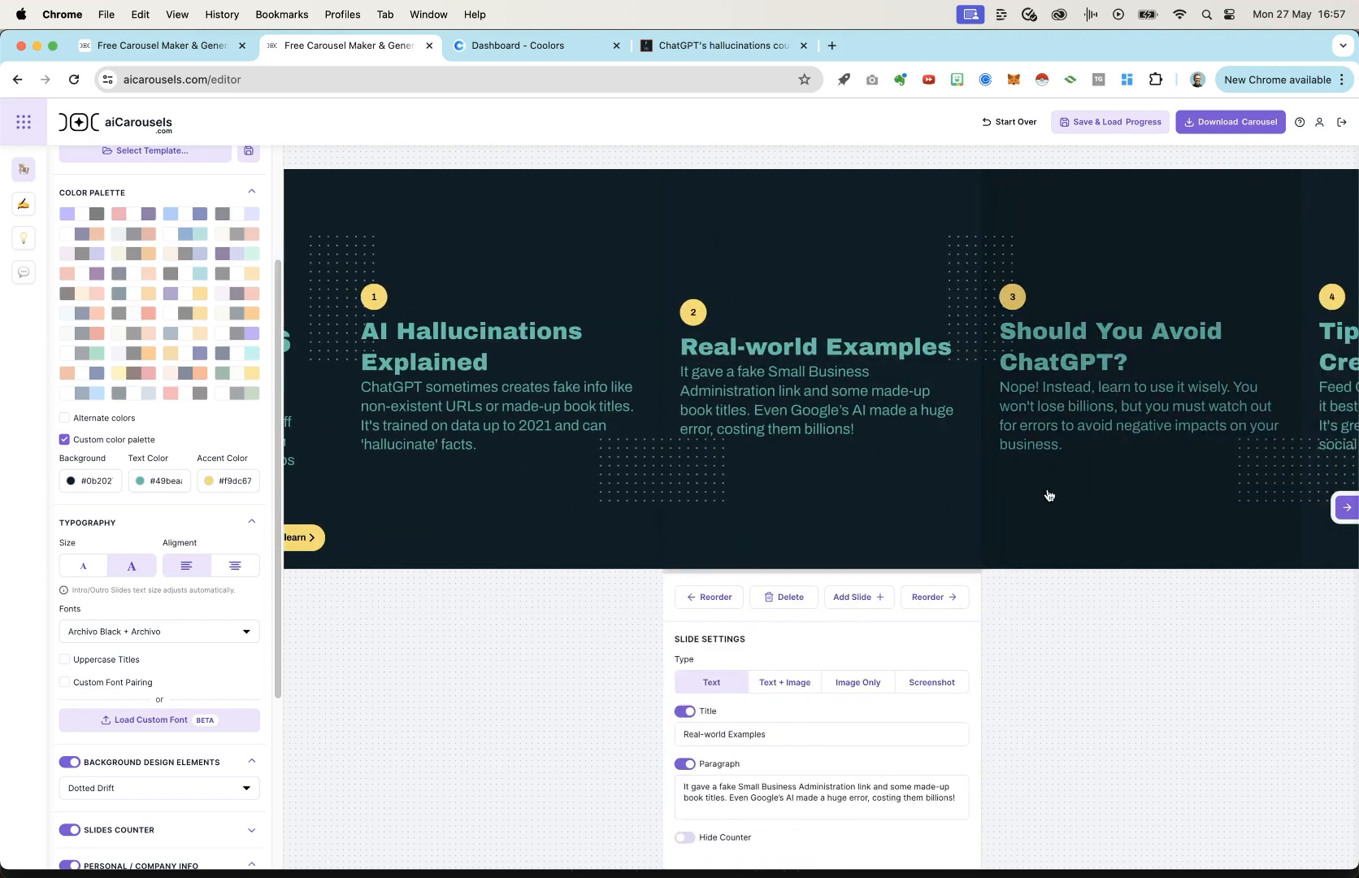
pyautogui.hscroll(8, 1121, 482)
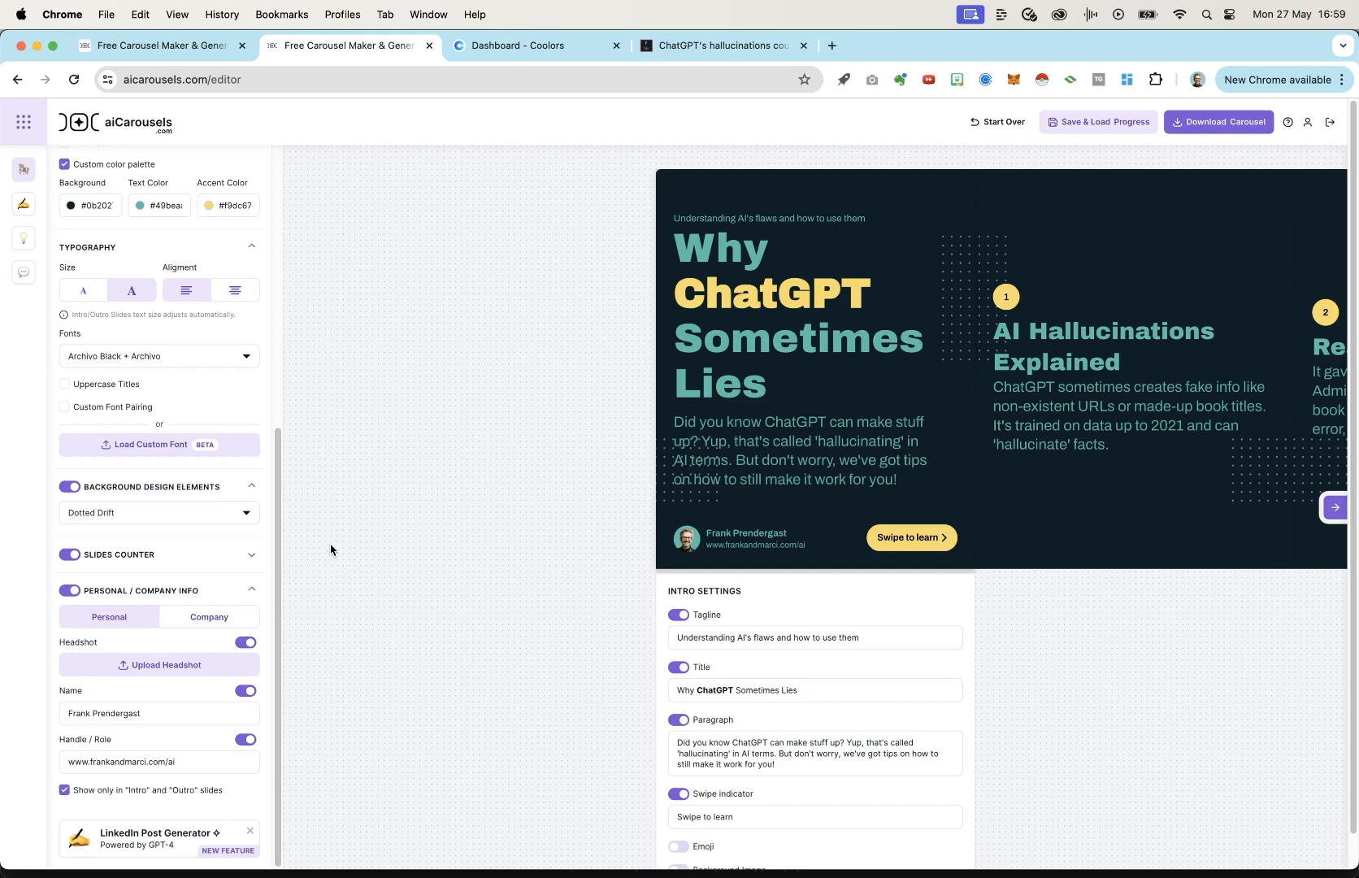
pyautogui.scroll(-1, 431, 549)
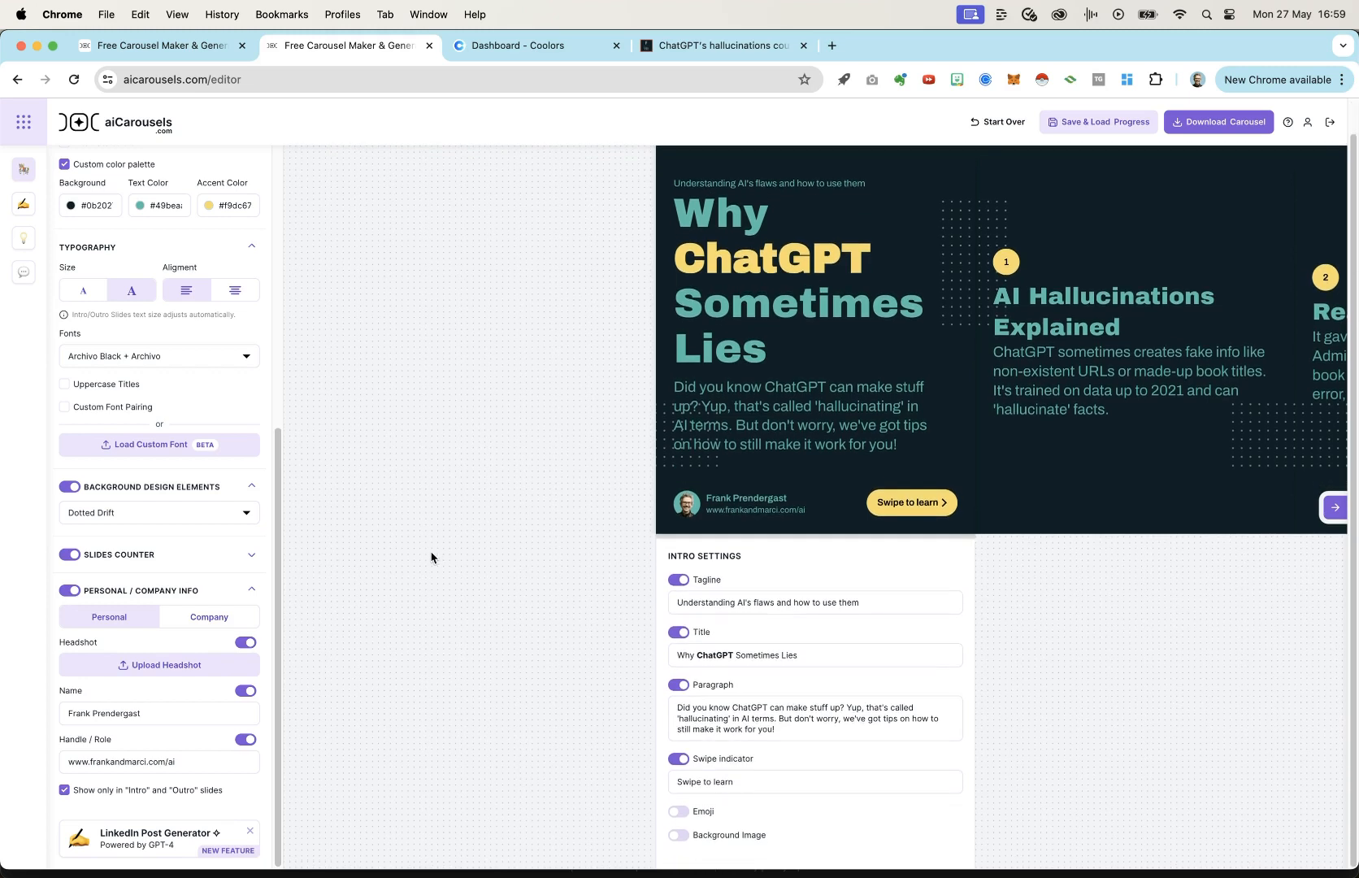